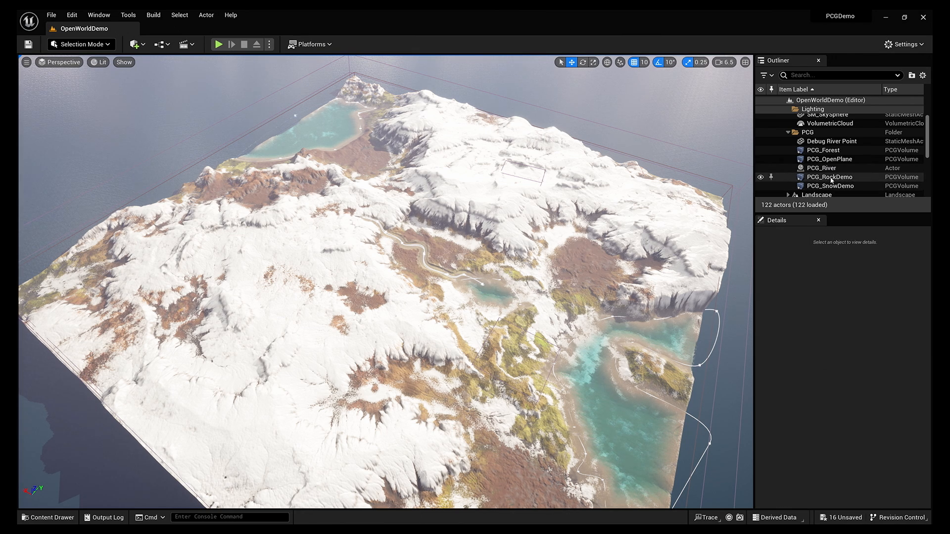
Select the PCG_RockDemo volume, frame it and generate its rocks across the landscape.
click(831, 179)
key(f)
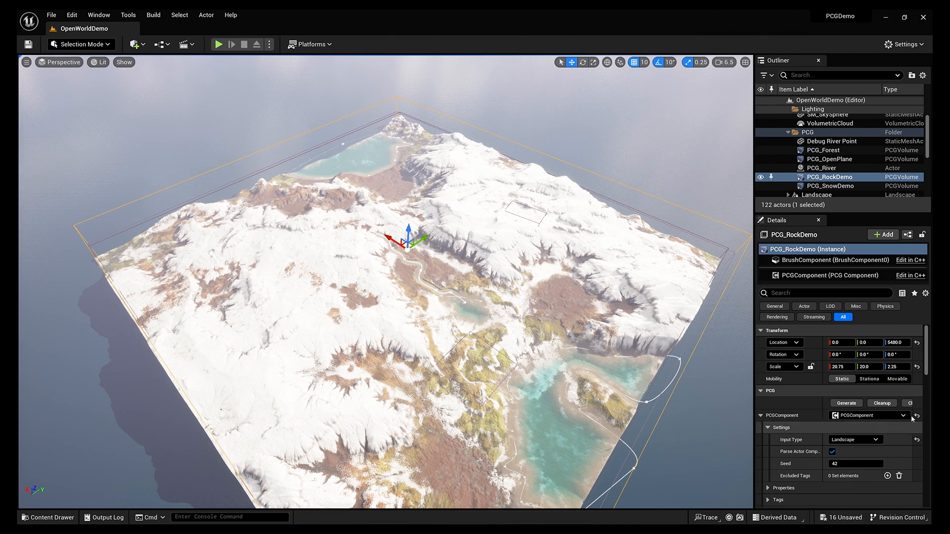
click(847, 403)
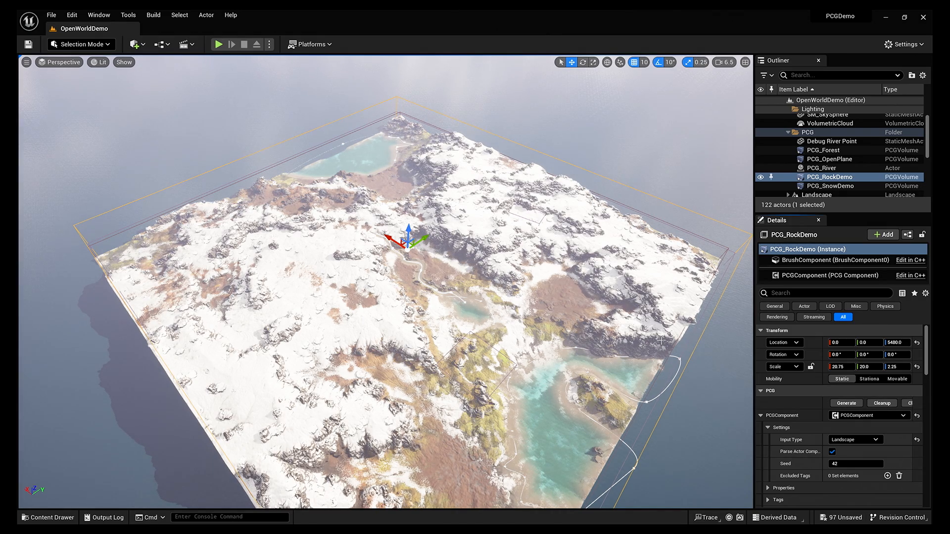
Examine the generated rocks up close and across the snowy landscape.
key(w)
right_drag(385, 282, 484, 207)
scroll(383, 260, down, 1)
scroll(376, 218, down, 2)
key(s)
key(w)
key(s)
key(f)
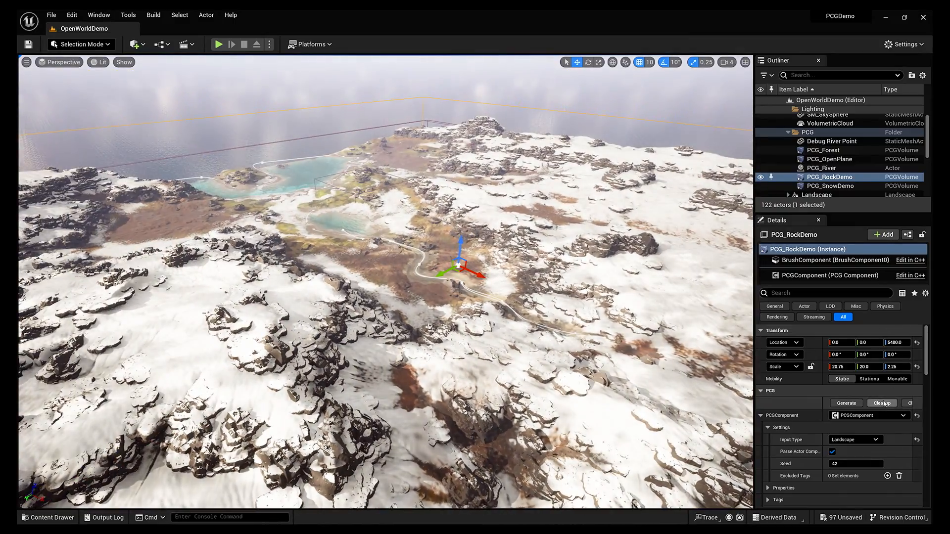
Clean up the generated content of PCG_RockDemo and generate the rocks again.
click(884, 403)
scroll(435, 243, up, 1)
right_drag(445, 248, 413, 228)
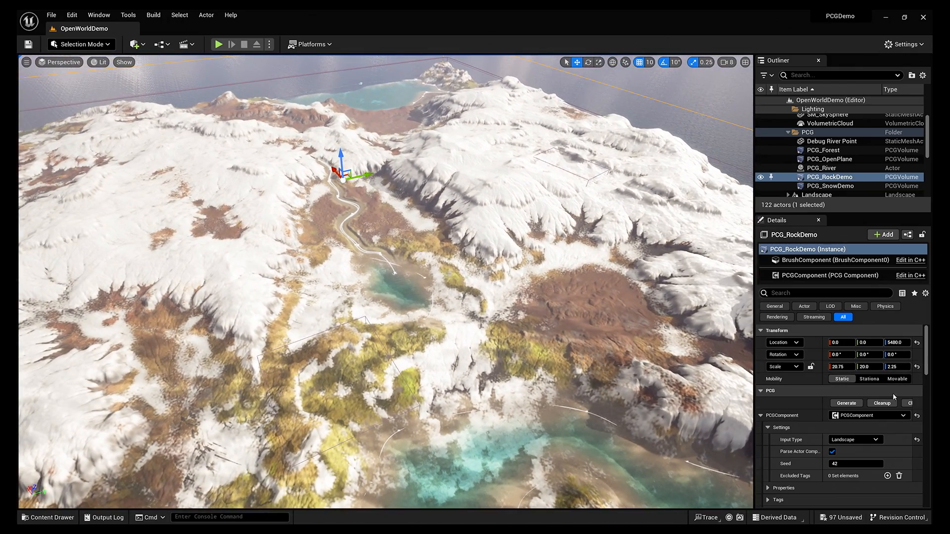
click(846, 404)
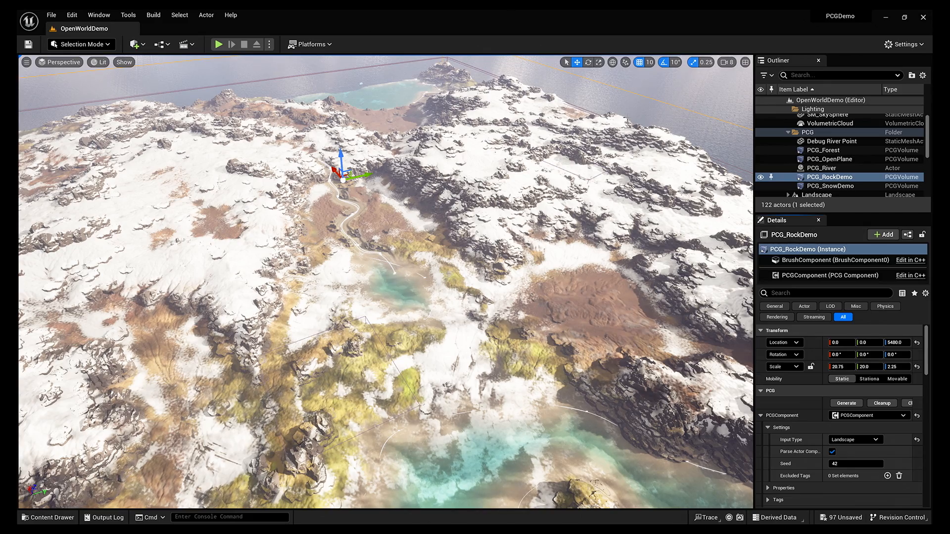
Select the PCG_Forest volume and generate its trees and plants on the landscape.
right_drag(509, 188, 462, 197)
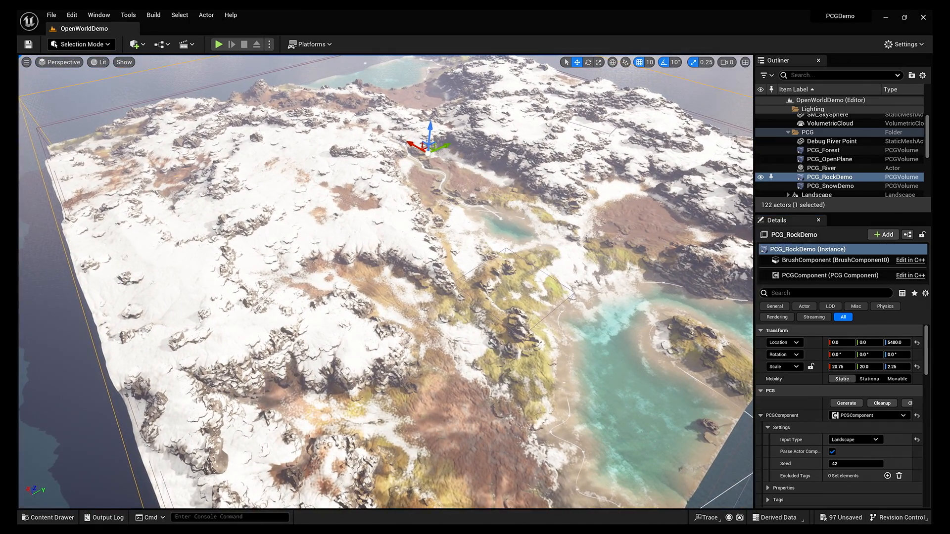
right_drag(493, 274, 516, 312)
scroll(504, 303, down, 3)
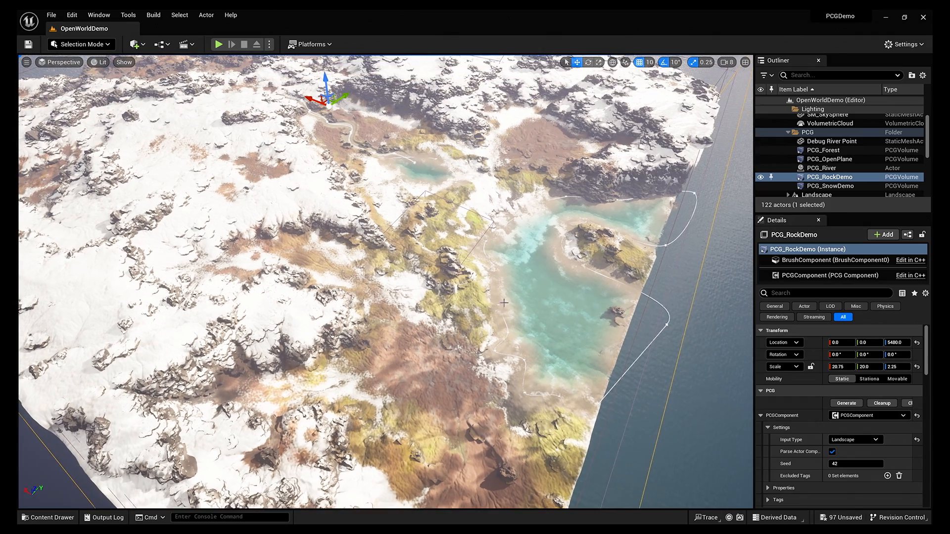
right_drag(553, 146, 461, 129)
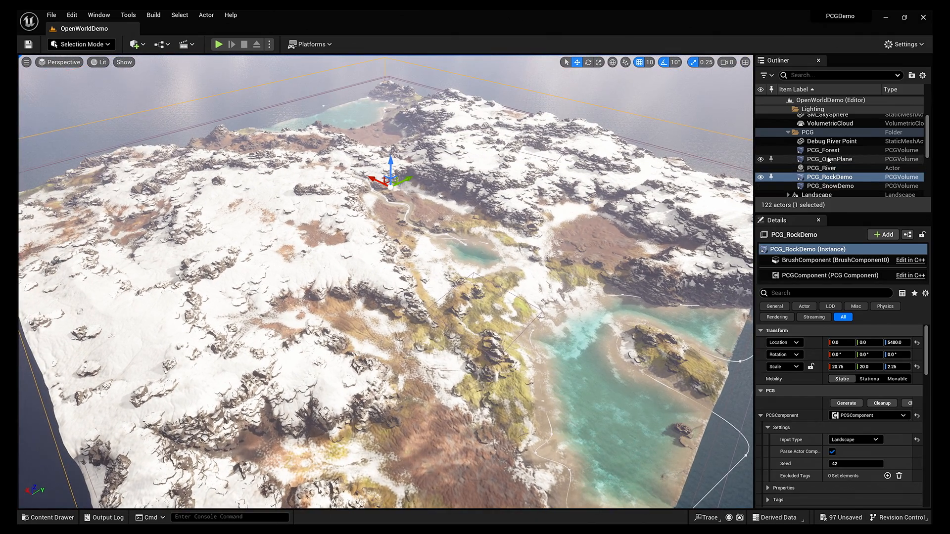
click(831, 151)
click(847, 403)
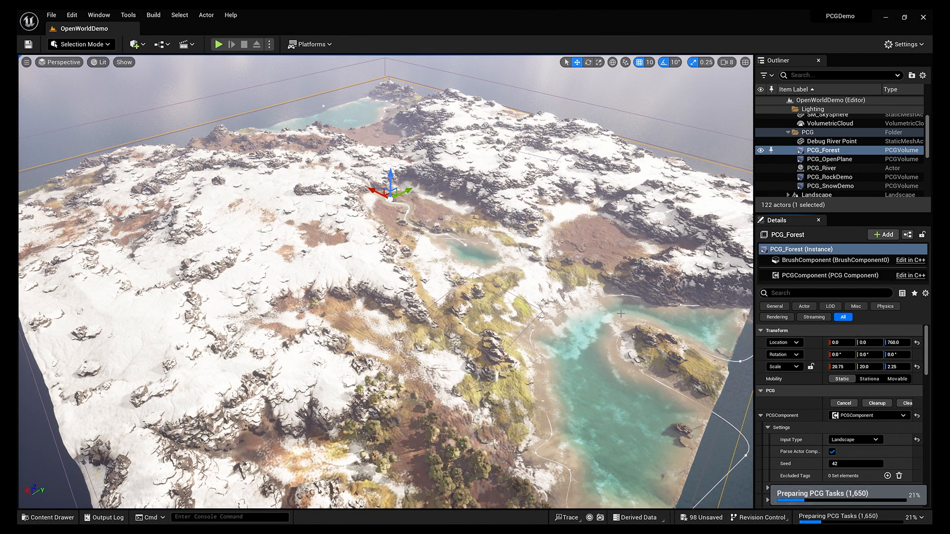
Examine the generated forest at ground level and from above.
key(w)
right_drag(632, 280, 577, 240)
scroll(631, 280, down, 1)
scroll(631, 280, down, 1)
scroll(632, 280, down, 3)
scroll(581, 231, down, 2)
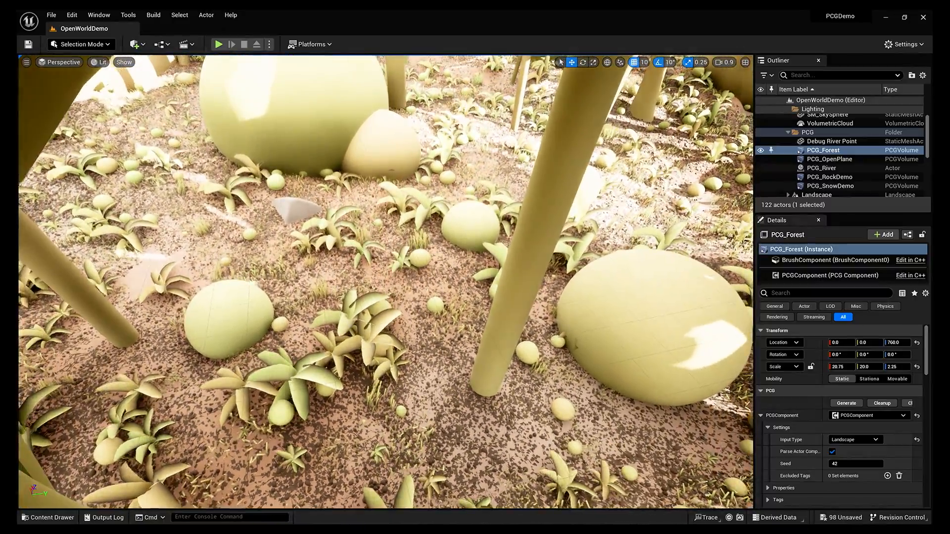
scroll(576, 247, up, 4)
right_drag(577, 240, 637, 278)
scroll(569, 283, up, 2)
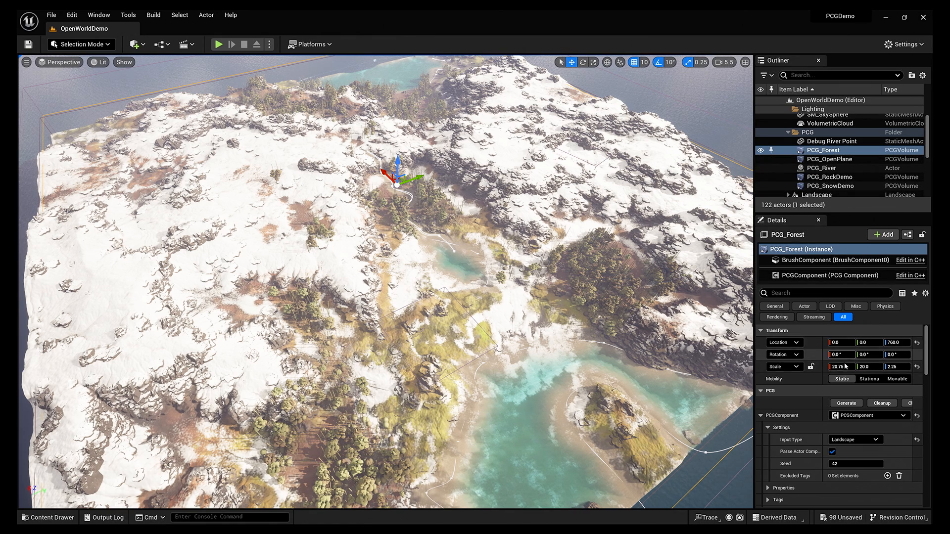
Search the PCG_Forest volume's details for "grap" and open its assigned PCG_Forest graph.
scroll(841, 359, down, 3)
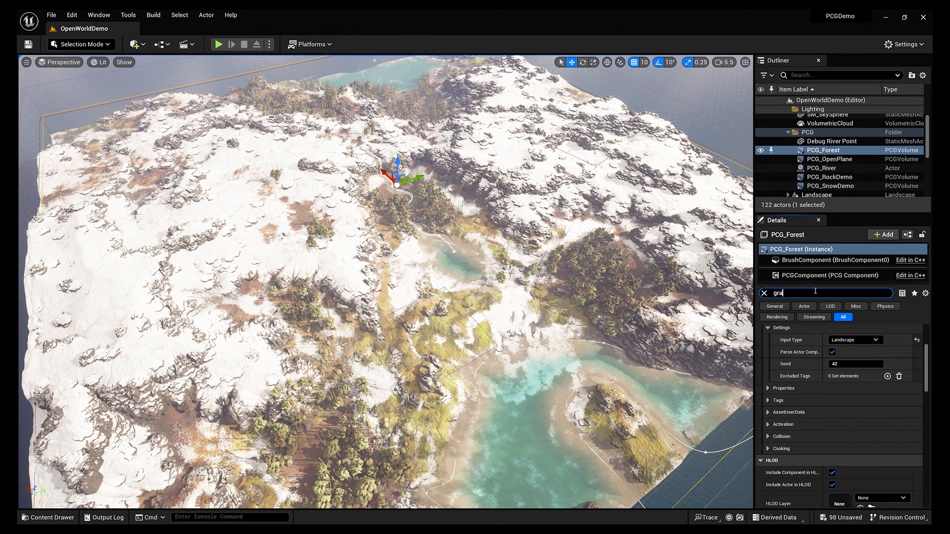
double_click(839, 398)
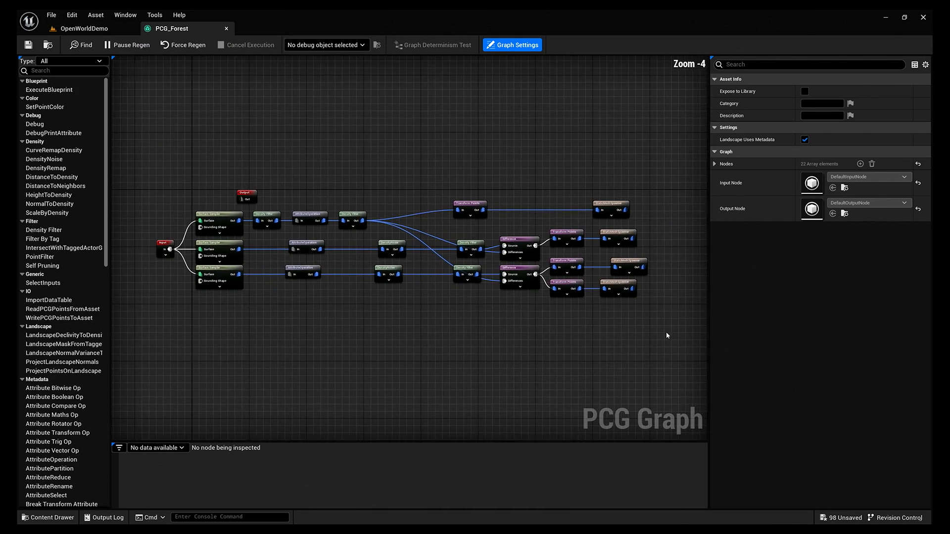
Move the graph's Input node slightly farther from the Surface Sampler nodes.
right_drag(391, 352, 423, 350)
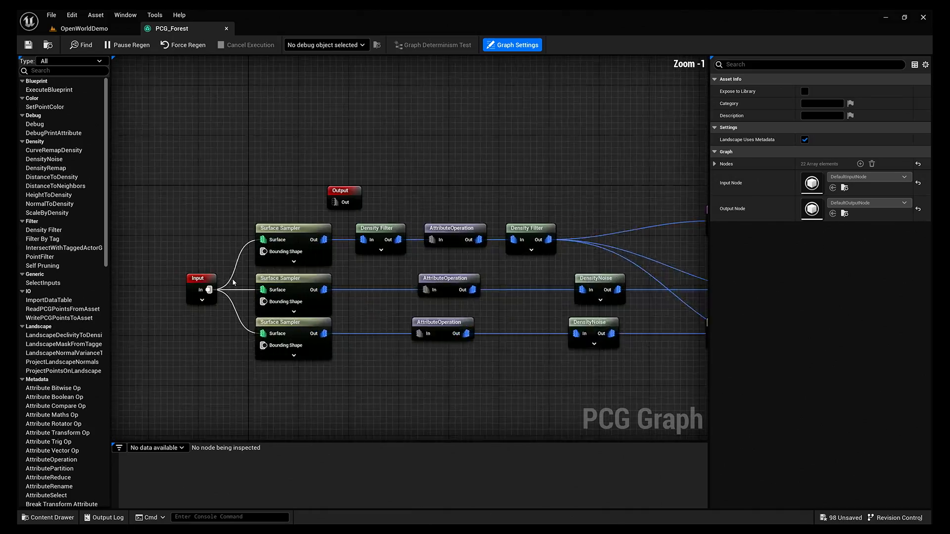
scroll(247, 246, up, 1)
click(266, 292)
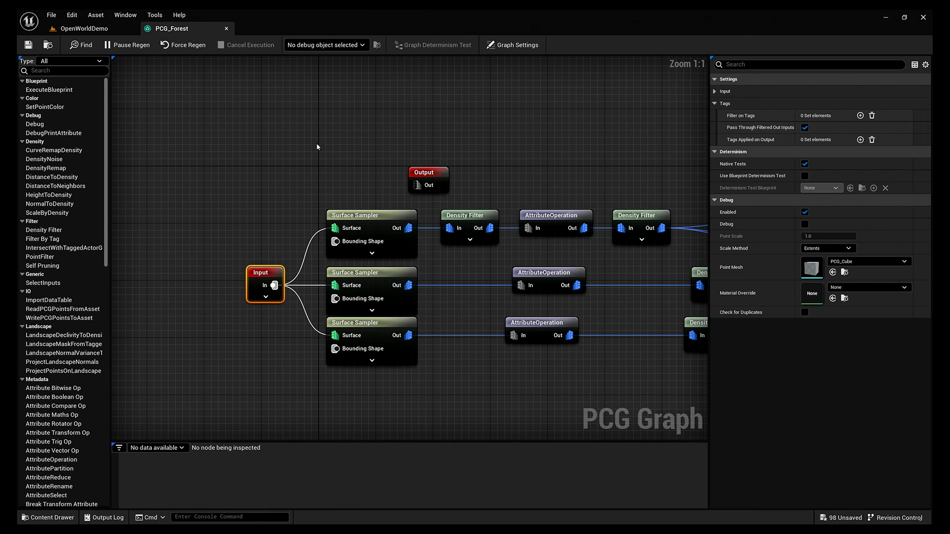
drag(271, 273, 264, 266)
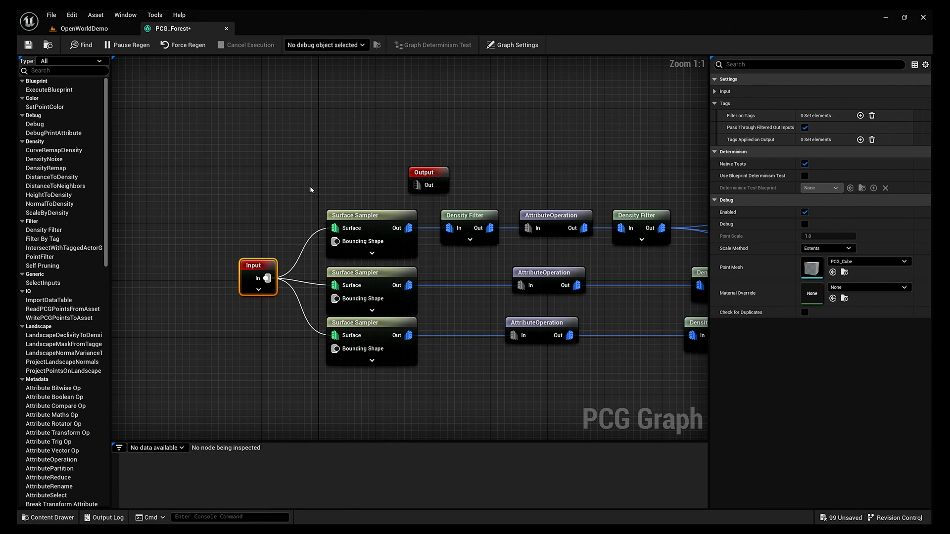
Examine the three Surface Sampler nodes, the filter and noise nodes, and the settings of the middle AttributeOperation node.
right_drag(310, 186, 168, 176)
scroll(247, 227, down, 2)
drag(233, 348, 241, 230)
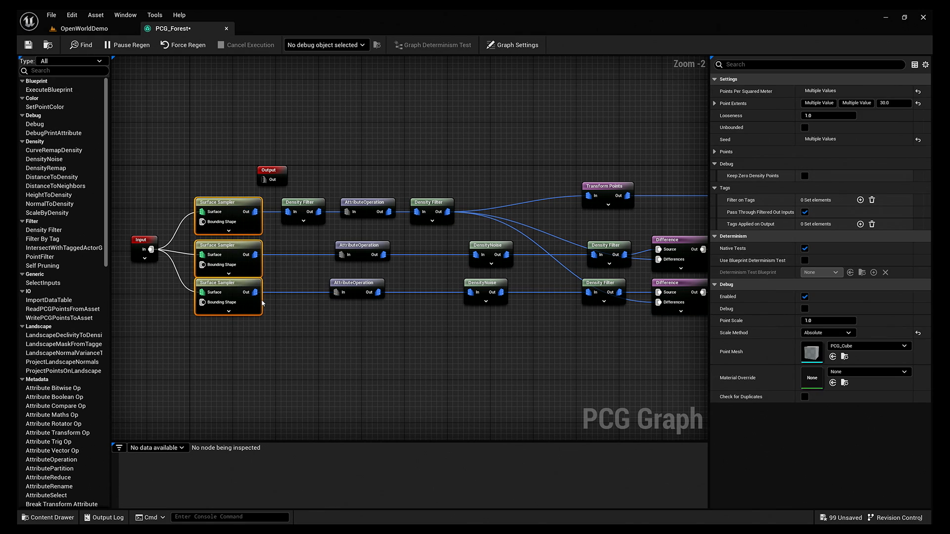
right_drag(377, 382, 228, 386)
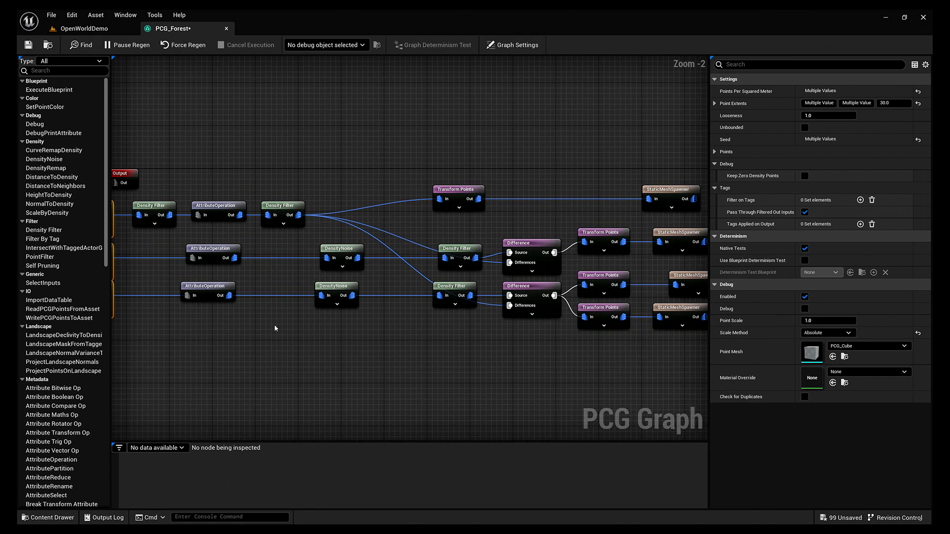
drag(187, 357, 562, 179)
right_drag(562, 178, 553, 190)
scroll(365, 290, up, 2)
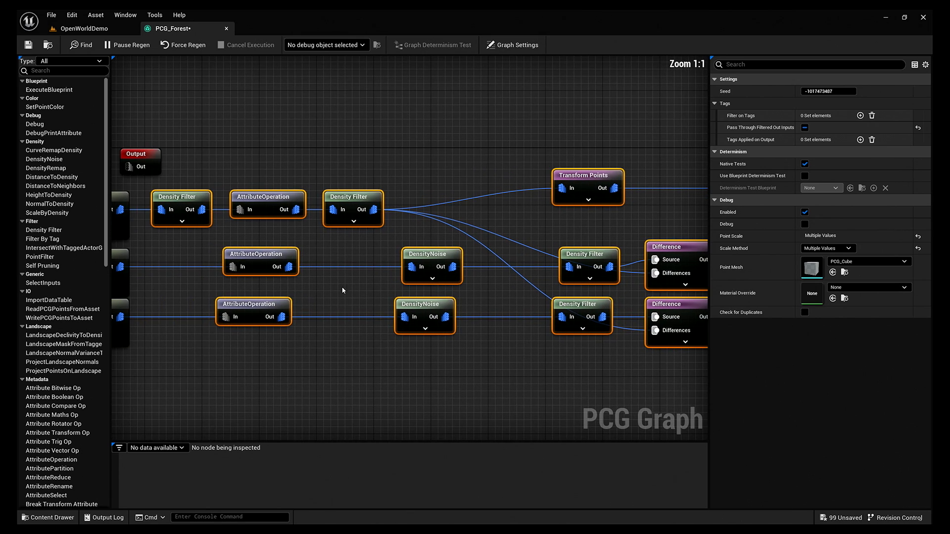
click(267, 254)
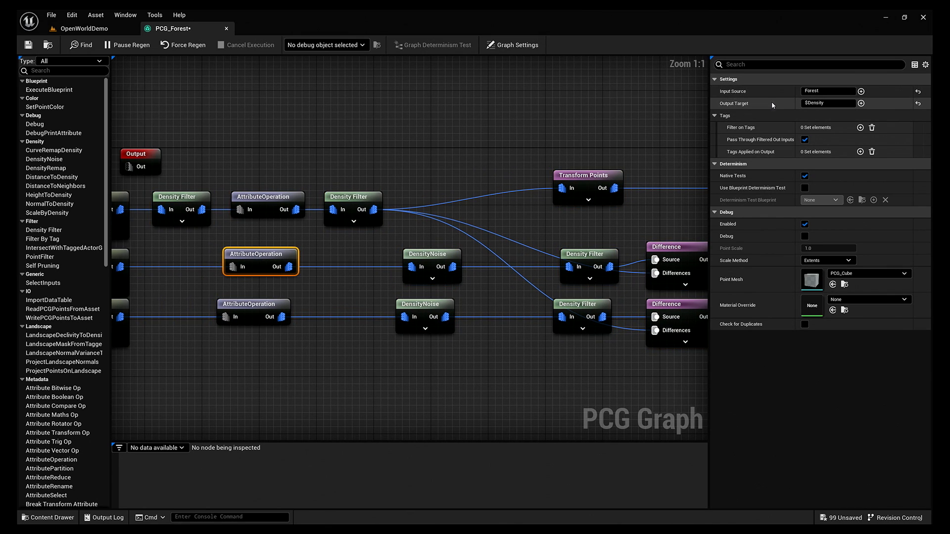
Follow the graph to its end and select the four StaticMeshSpawner nodes to view their shared settings.
right_drag(462, 194, 354, 176)
scroll(354, 177, down, 2)
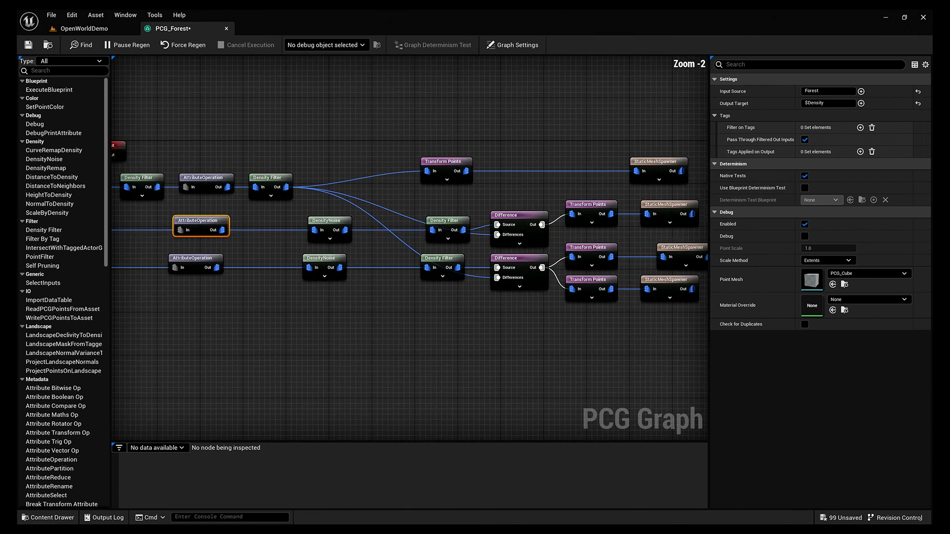
right_drag(505, 185, 356, 184)
drag(432, 144, 495, 332)
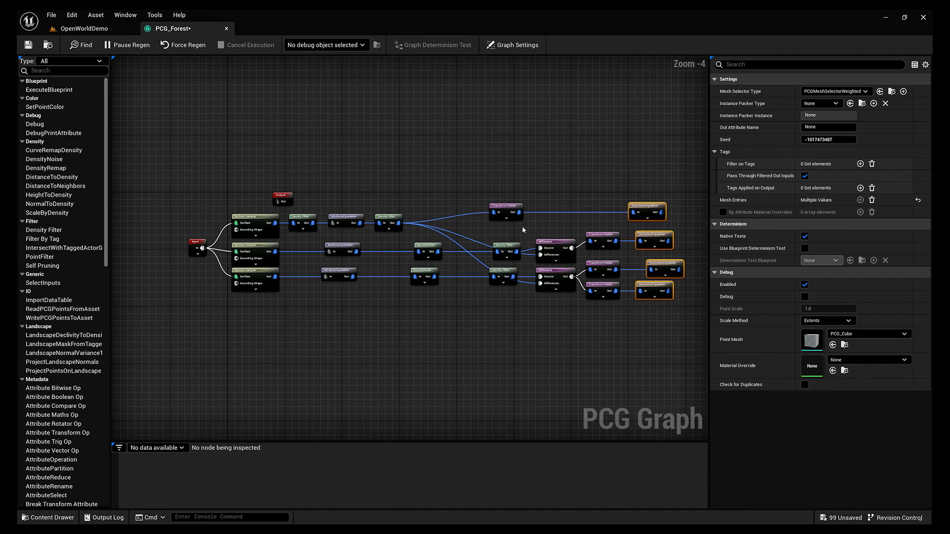
Return to the OpenWorldDemo level, select the PCG_OpenPlane volume and view its area near ground level.
click(99, 29)
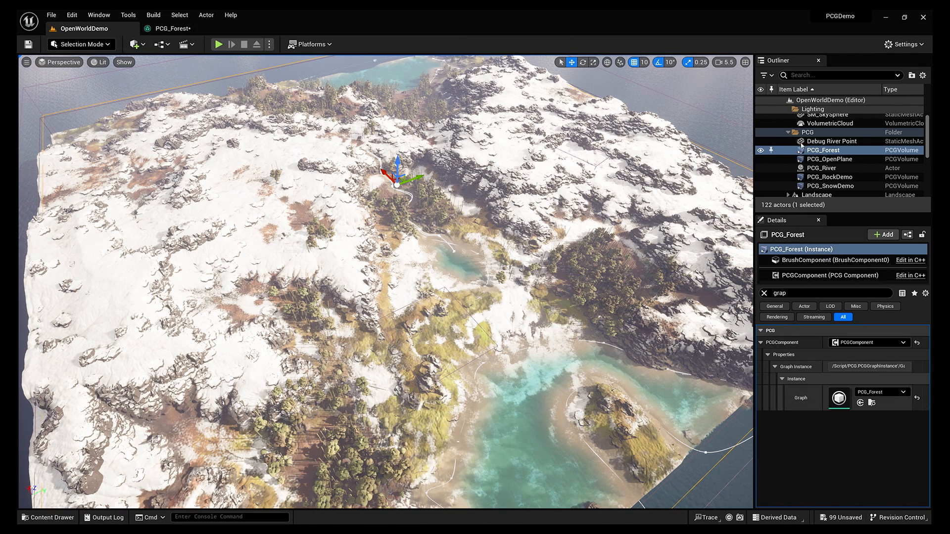
click(829, 159)
double_click(829, 158)
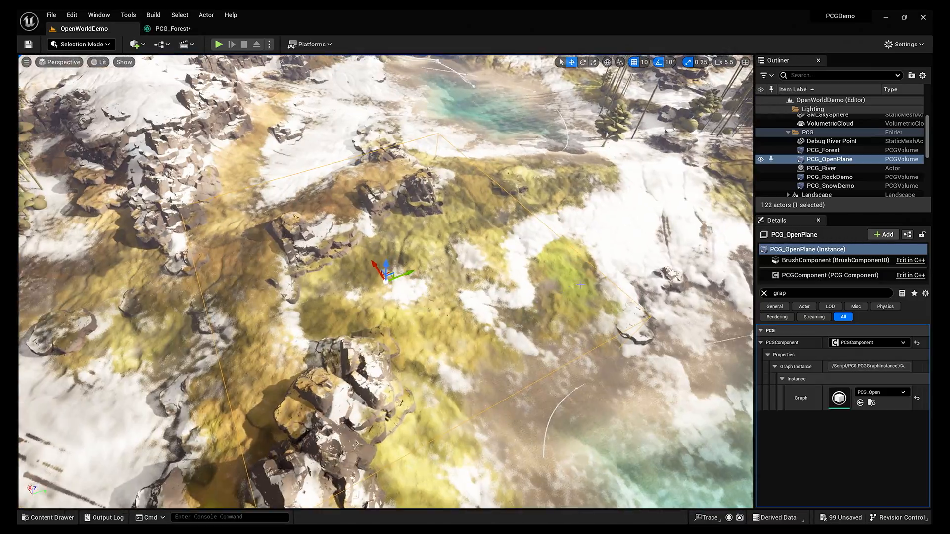
alt+drag(385, 282, 164, 153)
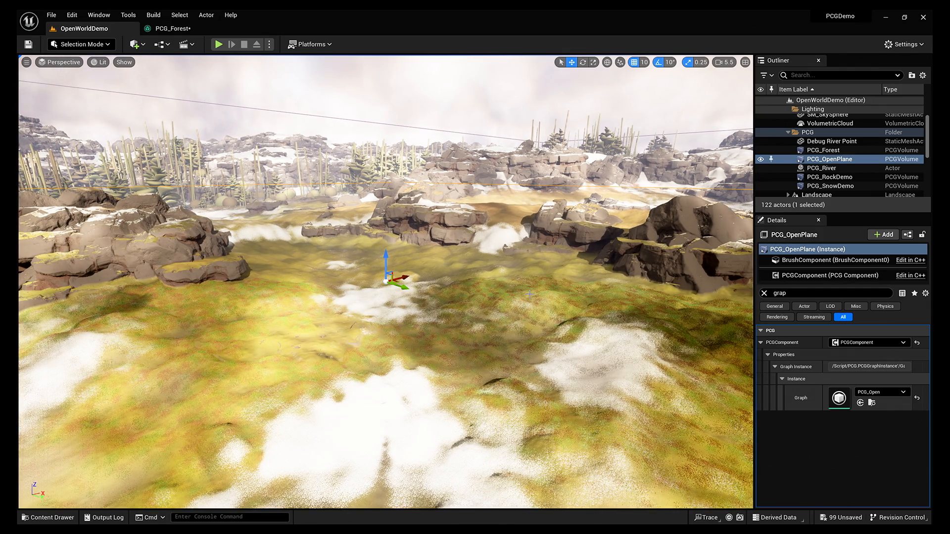
alt+drag(163, 153, 124, 151)
Search the project's plugins for "procedural" to check the Procedural Content Generation Framework, and close the plugin list.
click(903, 44)
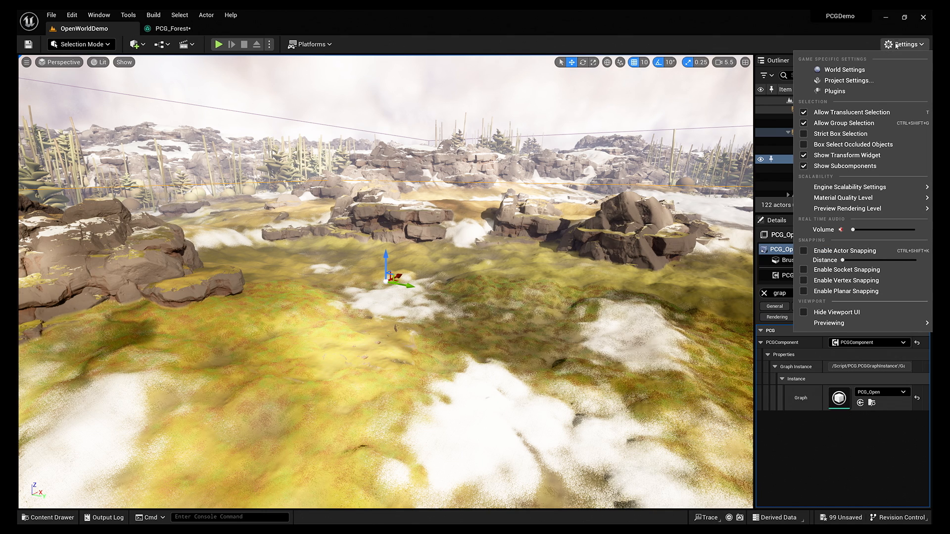
click(829, 90)
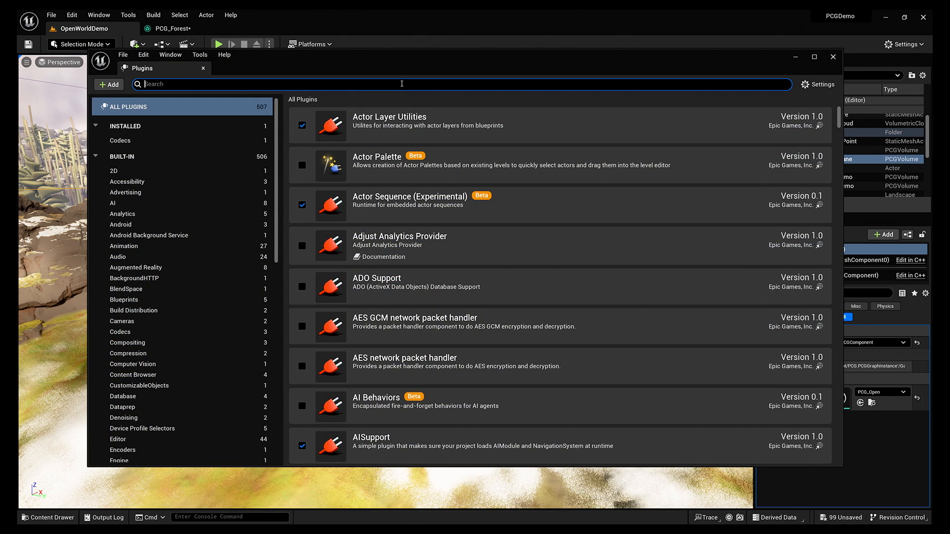
click(402, 84)
text(procedu)
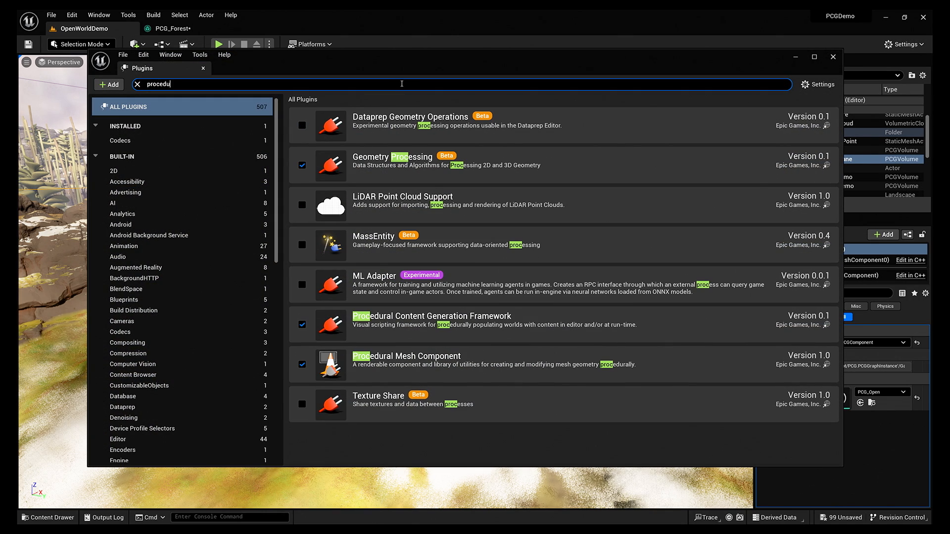
text(ral)
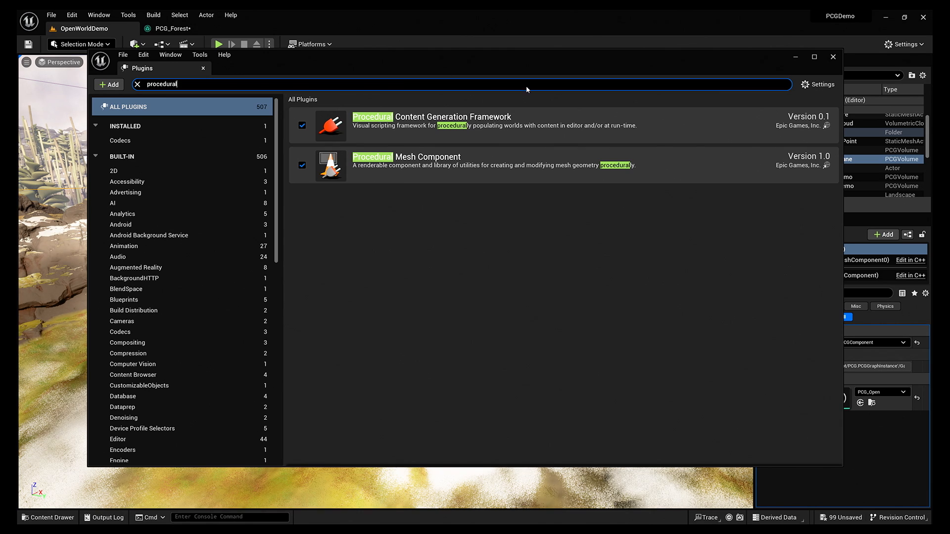
click(833, 57)
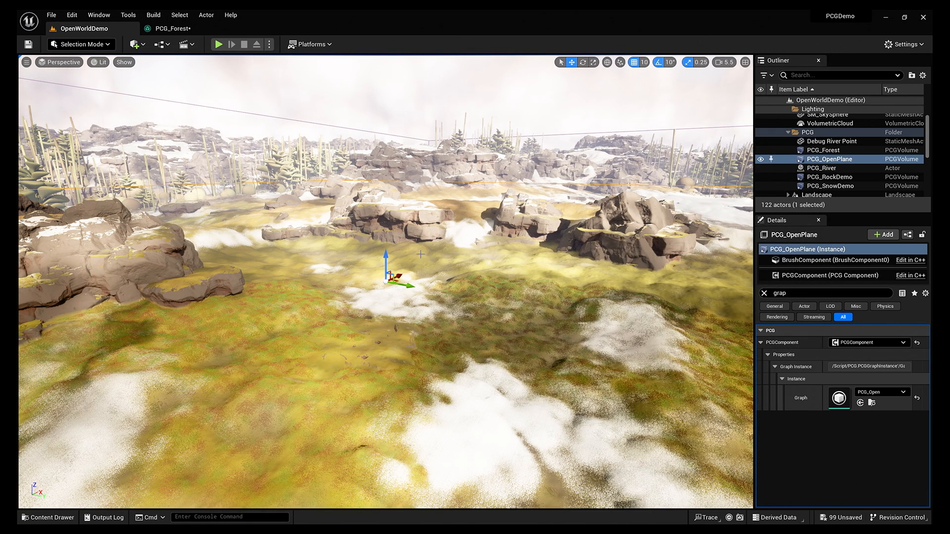
Clear the details filter and search the placeable actors for "pc" to locate the PCGVolume.
click(764, 294)
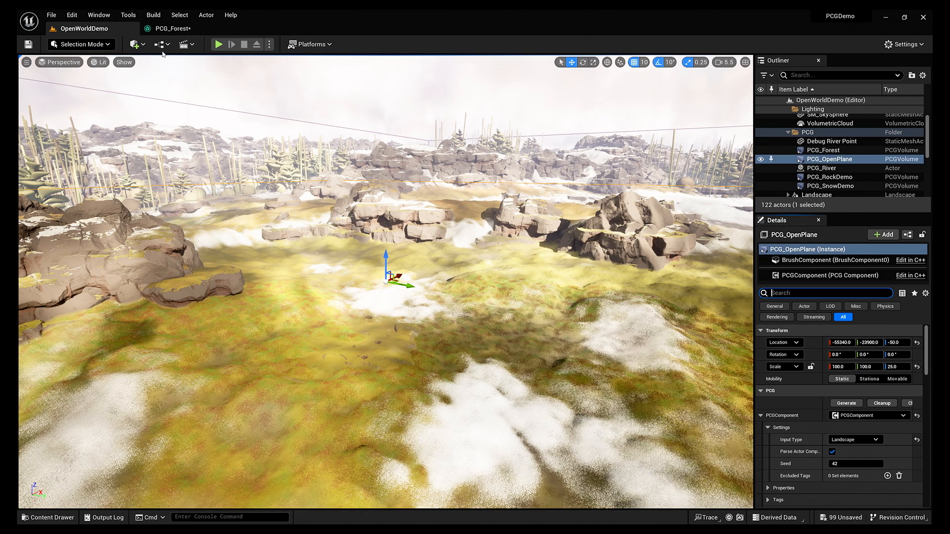
click(142, 46)
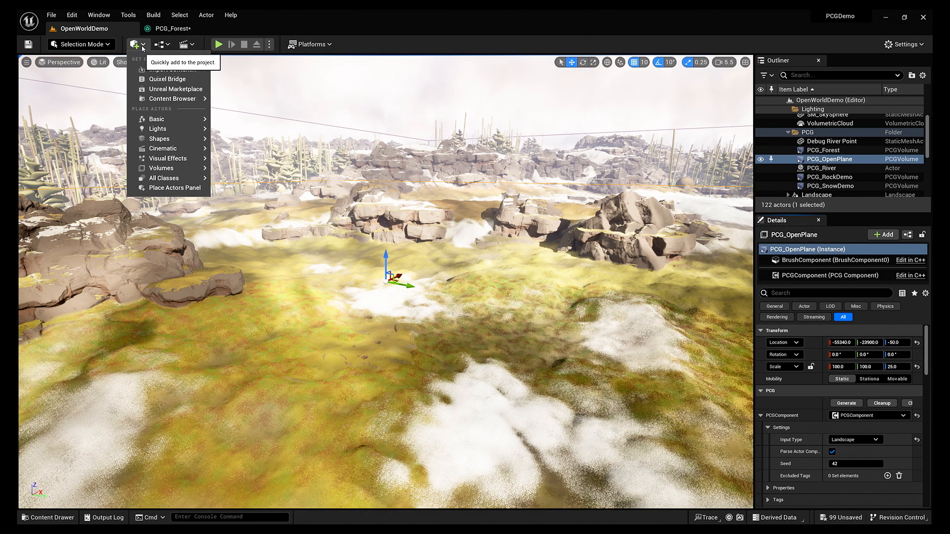
text(pc)
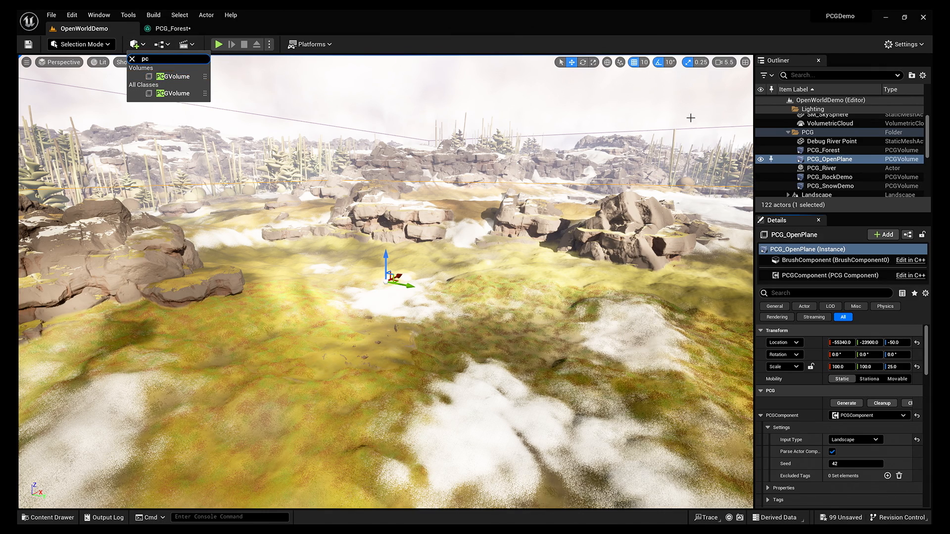
Select the ExponentialHeightFog actor in the Lighting folder.
scroll(836, 148, up, 2)
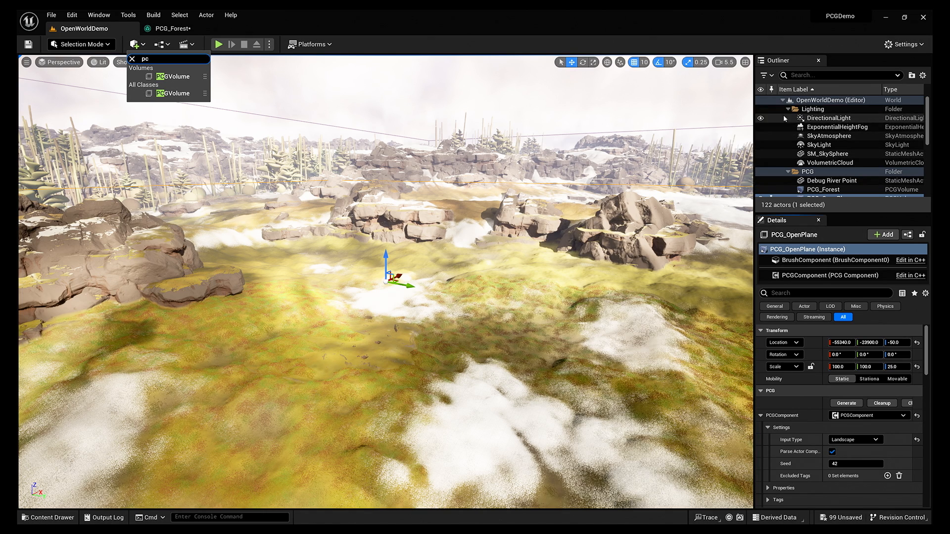
click(837, 127)
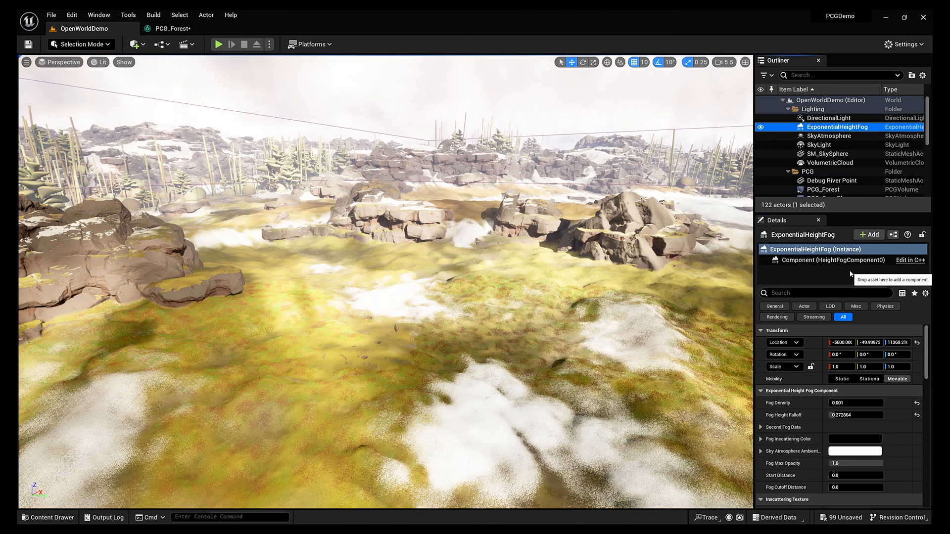
Search the fog actor's available components for "pcg" and look up the PCG asset types that can be created in the BP folder.
click(869, 234)
text(p)
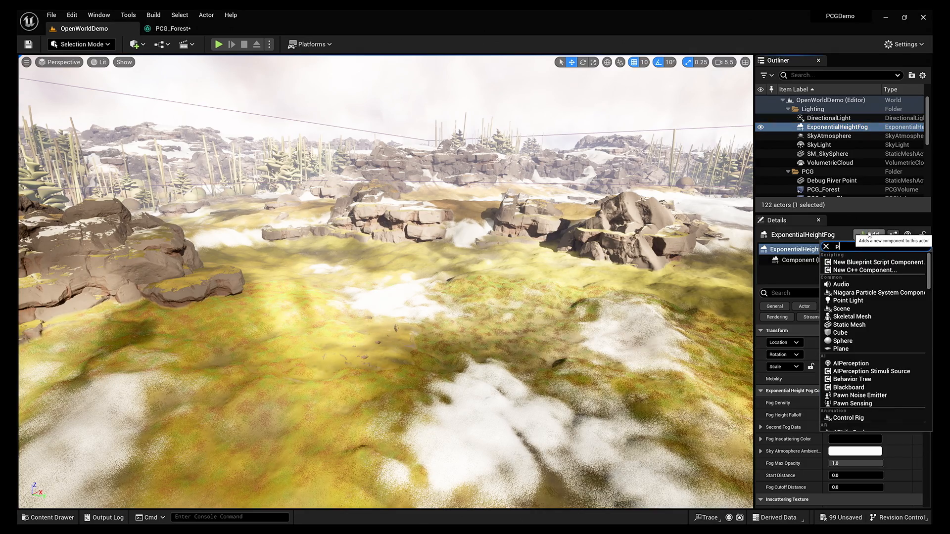
text(cg)
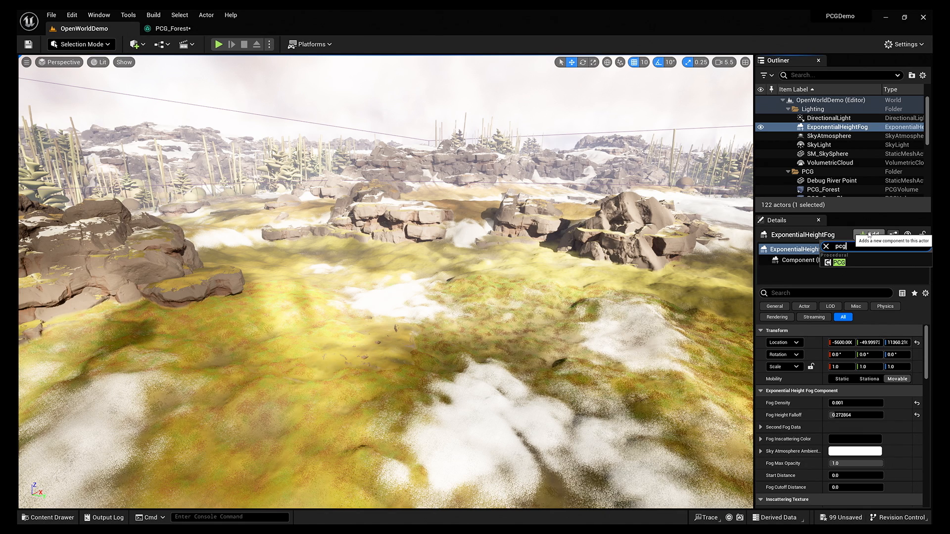
key(BackSpace)
key(BackSpace)
key(BackSpace)
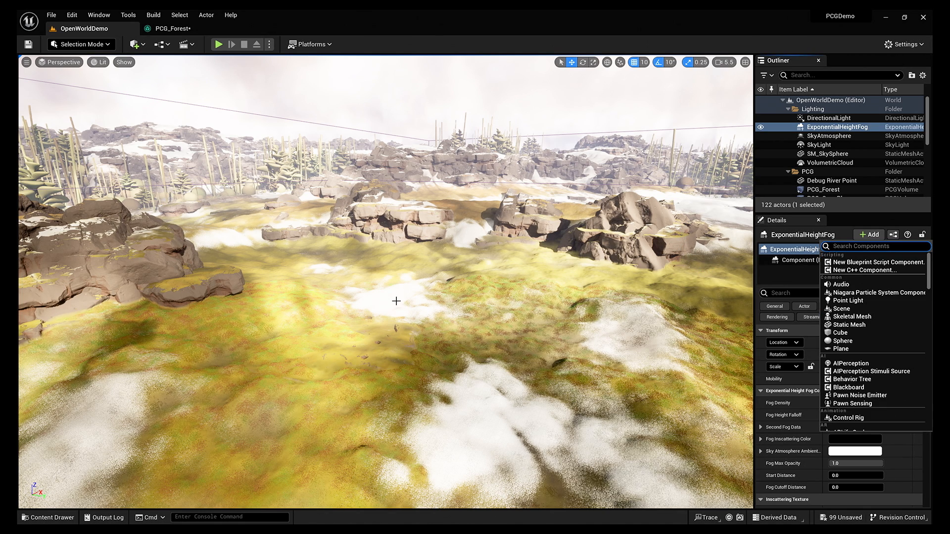
key(Escape)
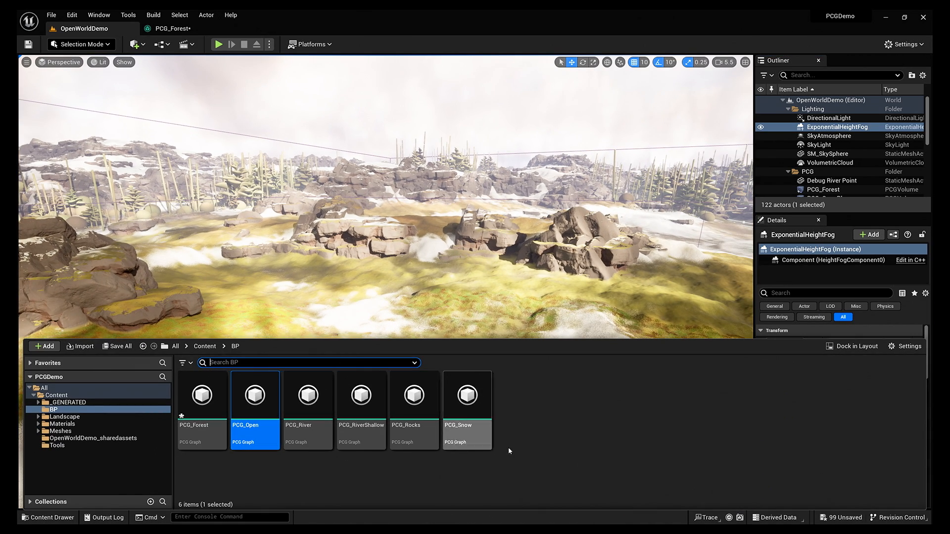
right_click(530, 446)
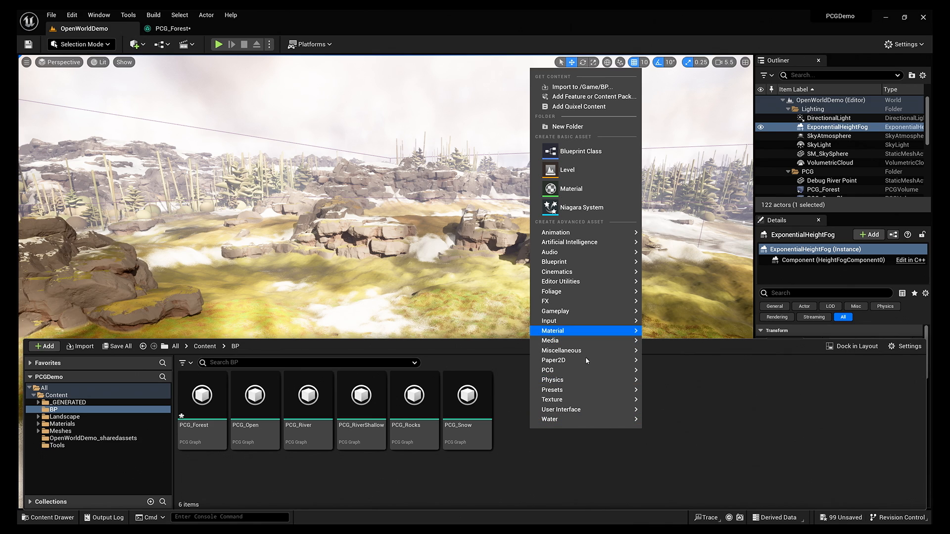
mouse_move(577, 372)
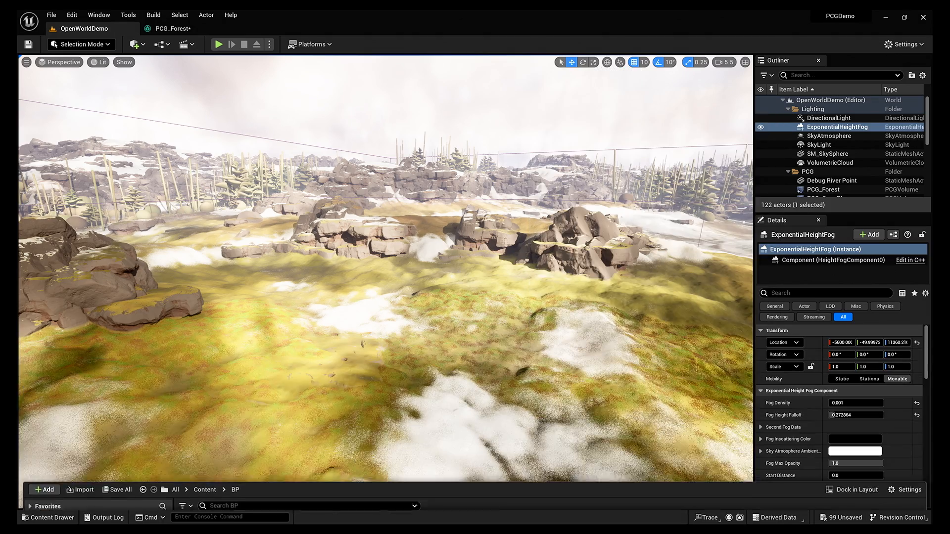
Filter the PCG_OpenPlane volume's details by "grap" and reset its assigned graph to none.
right_drag(477, 237, 664, 282)
key(w)
scroll(554, 270, down, 4)
scroll(787, 198, down, 3)
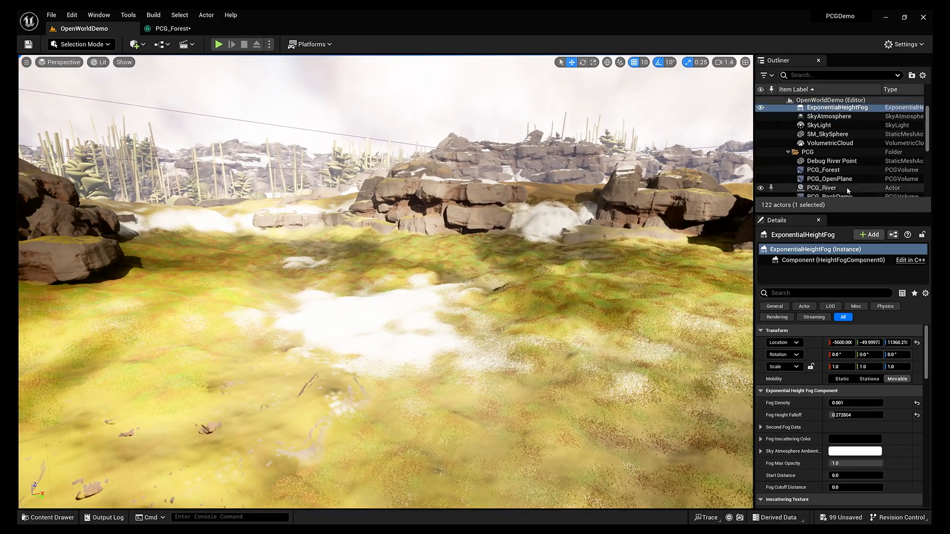
click(829, 173)
scroll(851, 422, down, 2)
scroll(851, 422, down, 3)
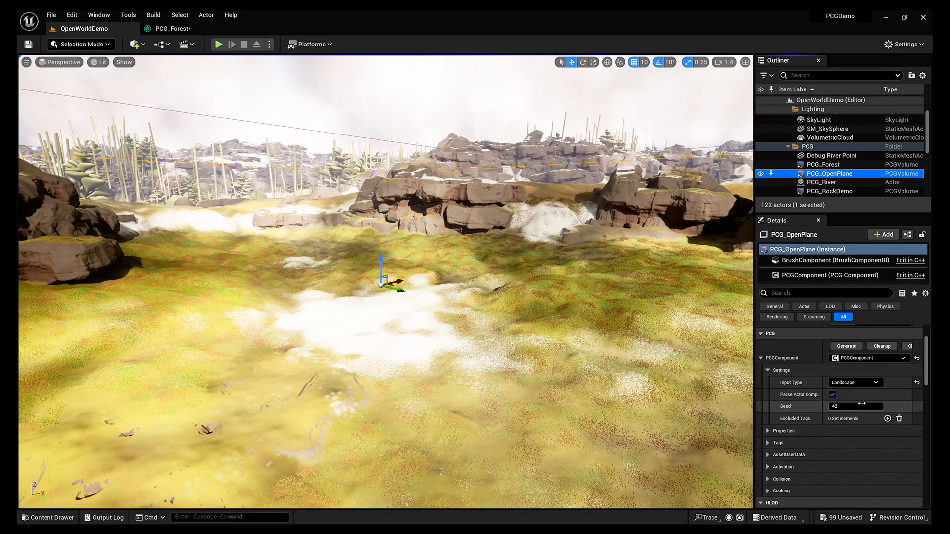
click(828, 293)
text(grap)
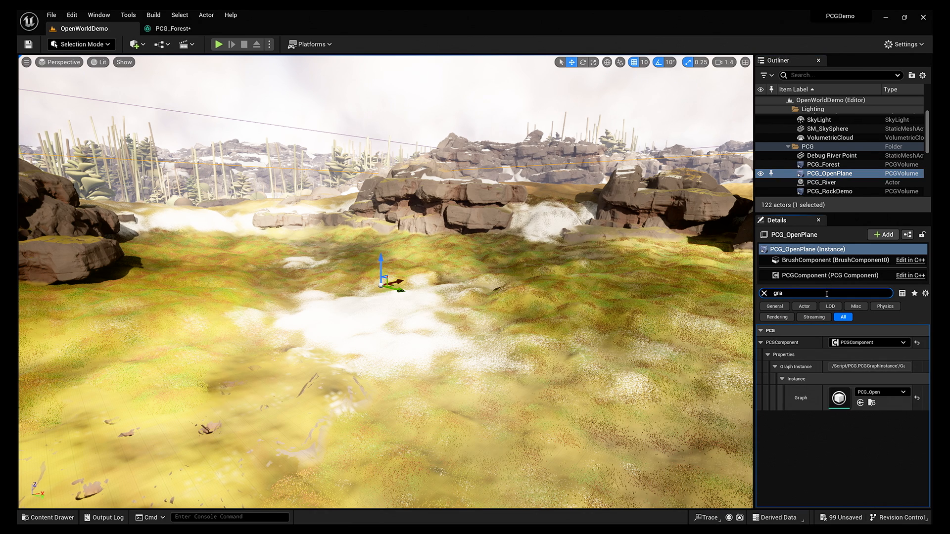
click(918, 399)
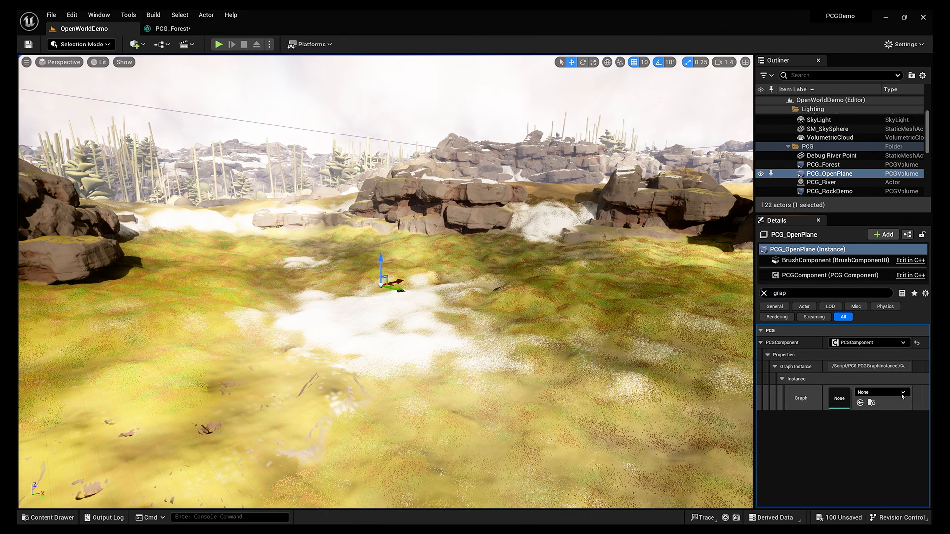
Create a new PCG graph named PCG_GDCDemo in the BP folder and assign it to the PCG_OpenPlane volume.
click(882, 392)
click(836, 194)
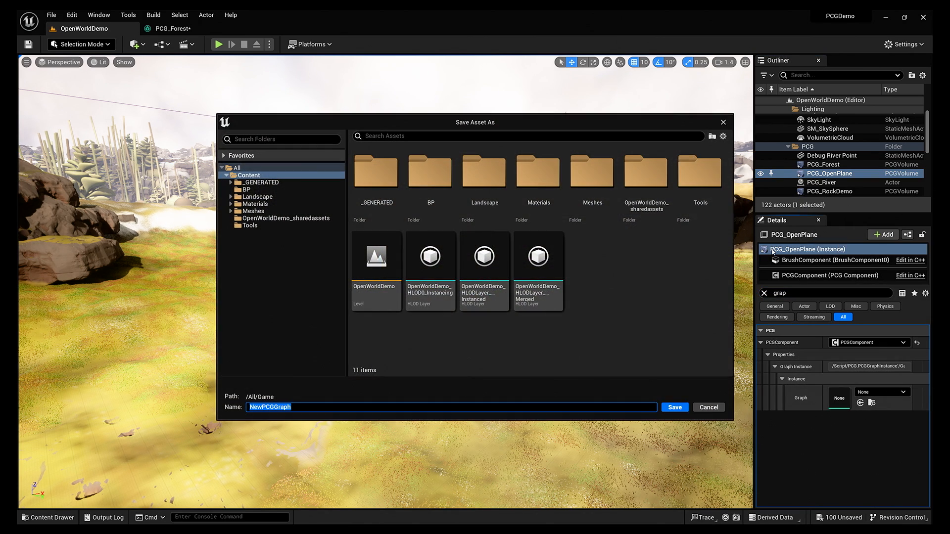
click(431, 185)
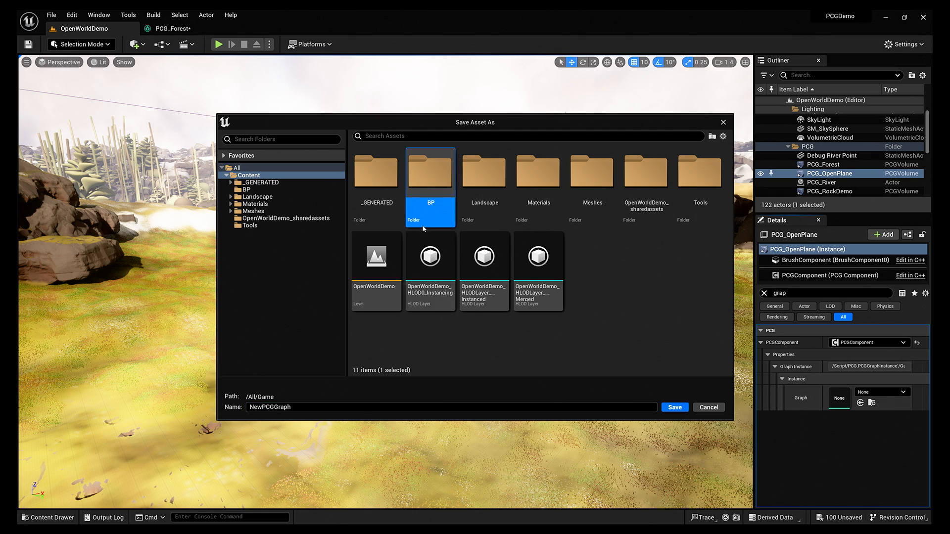
double_click(430, 185)
click(312, 407)
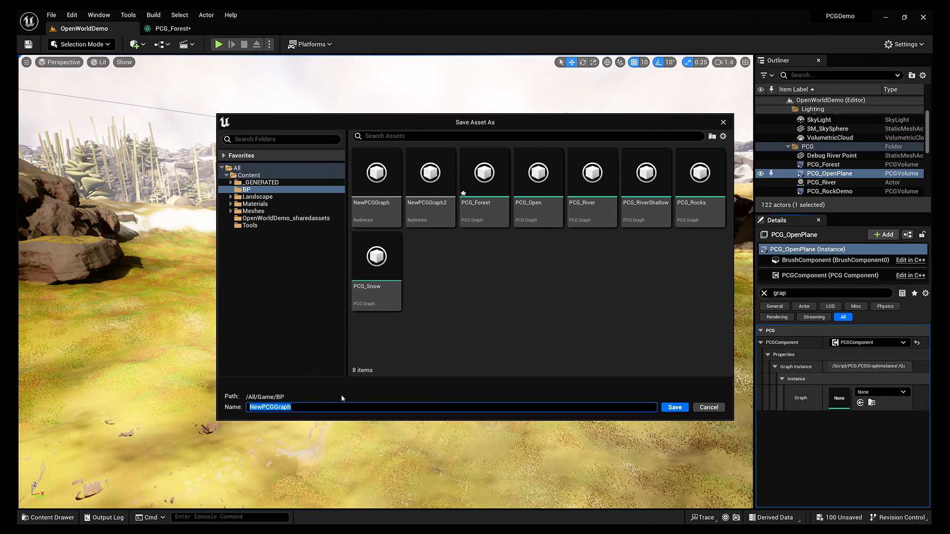
text(PCG_GDCDemo)
key(Return)
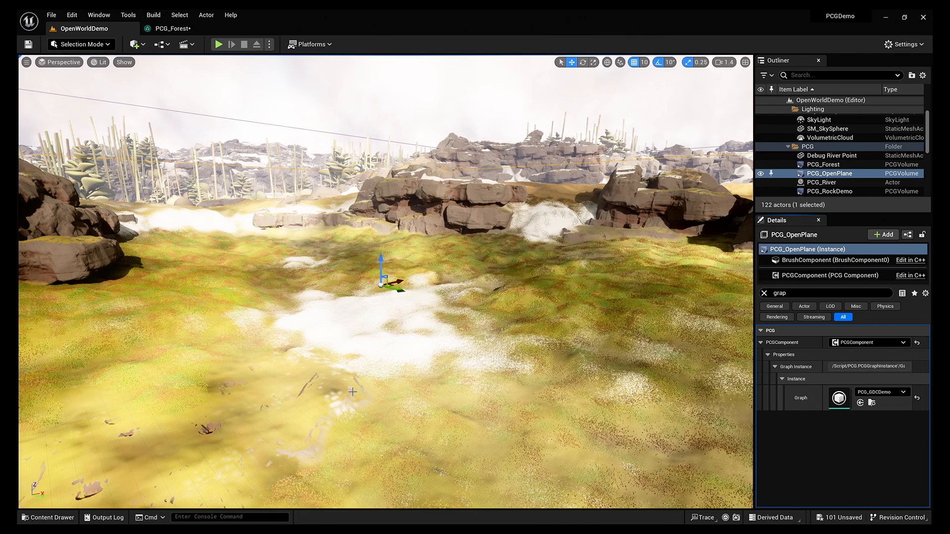
Open the PCG_GDCDemo graph and move the Output node far away from the Input node.
double_click(839, 404)
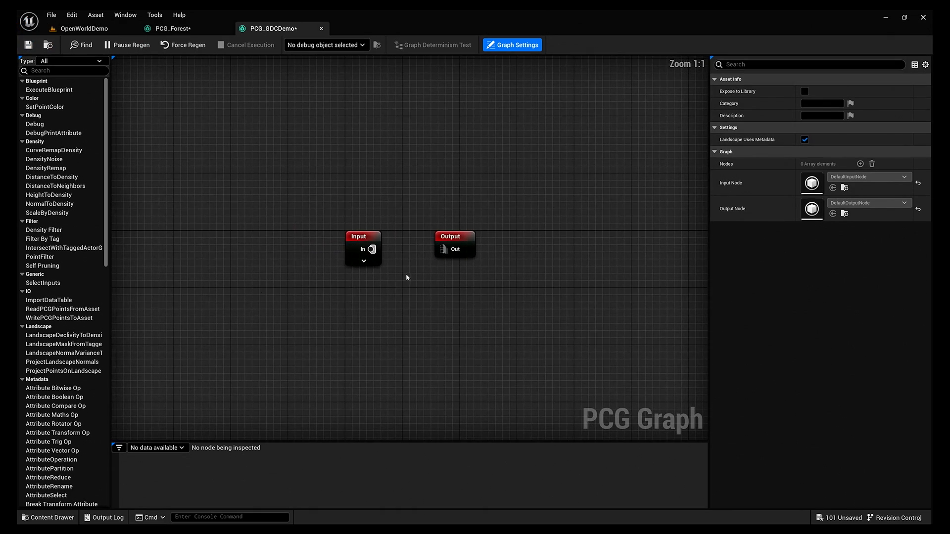
drag(528, 244, 135, 242)
right_drag(178, 240, 310, 244)
drag(270, 245, 163, 238)
right_drag(226, 245, 339, 254)
drag(312, 253, 134, 249)
right_drag(505, 240, 408, 238)
right_drag(534, 232, 381, 242)
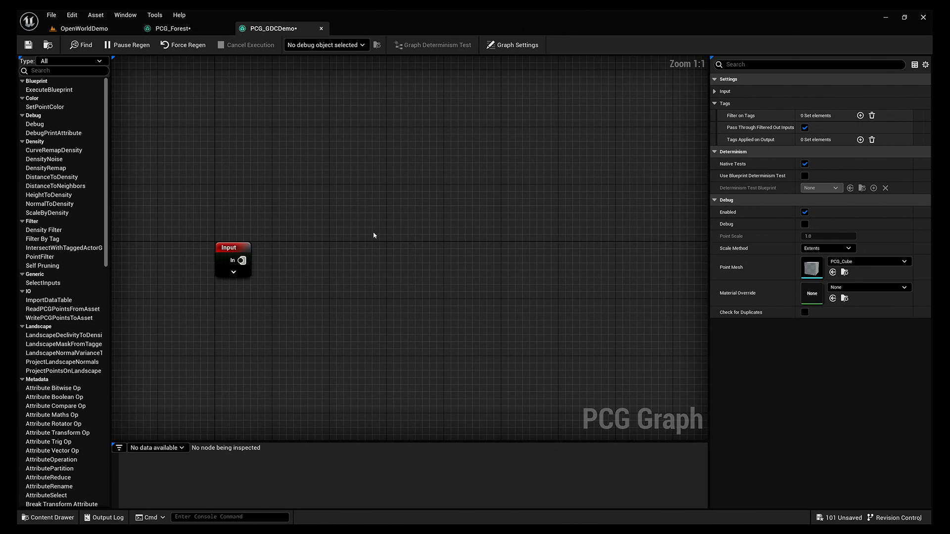
Expand the Input node to show all its pins and read the description of the In pin.
mouse_move(242, 261)
mouse_down()
mouse_move(268, 235)
mouse_move(372, 246)
mouse_move(237, 261)
mouse_up()
click(234, 272)
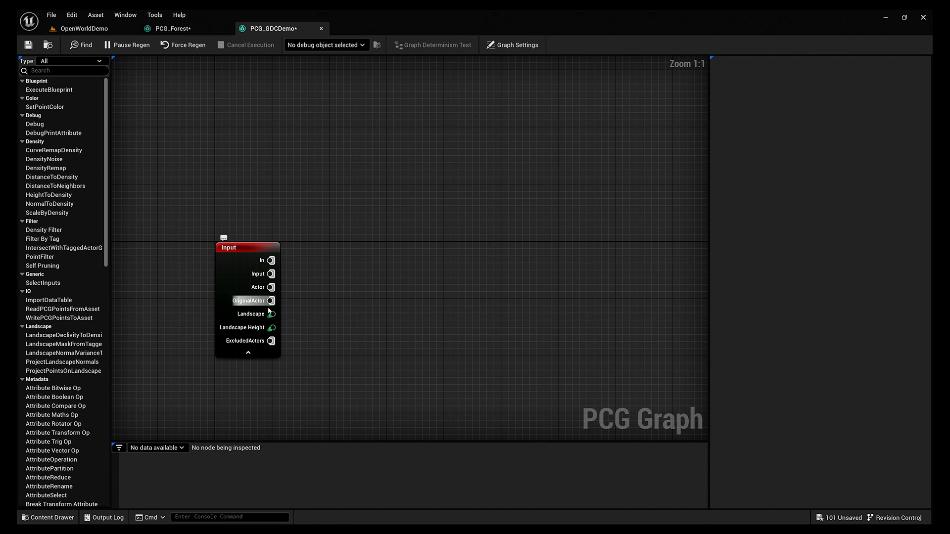
mouse_move(270, 259)
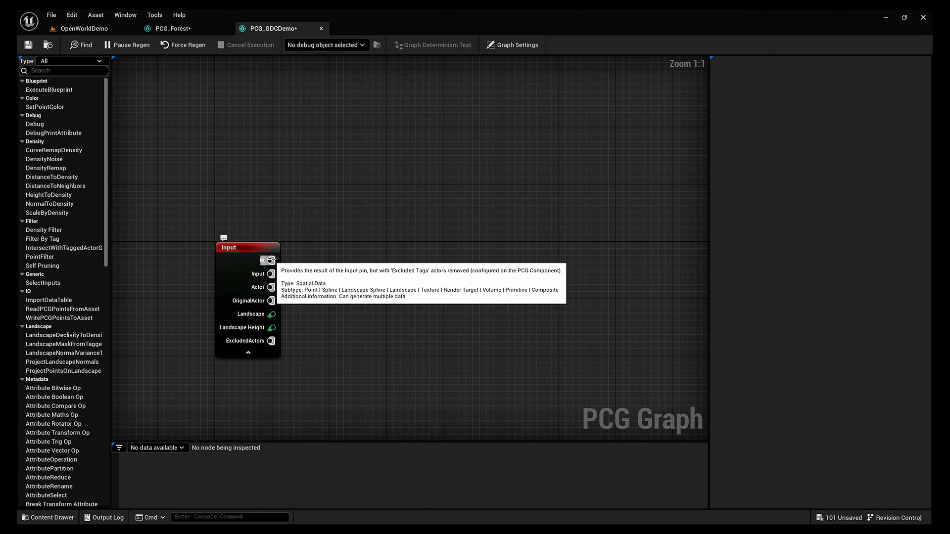
Return to the OpenWorldDemo level, clear the details filter and view the Input Type options of the PCG_OpenPlane volume's component.
click(92, 29)
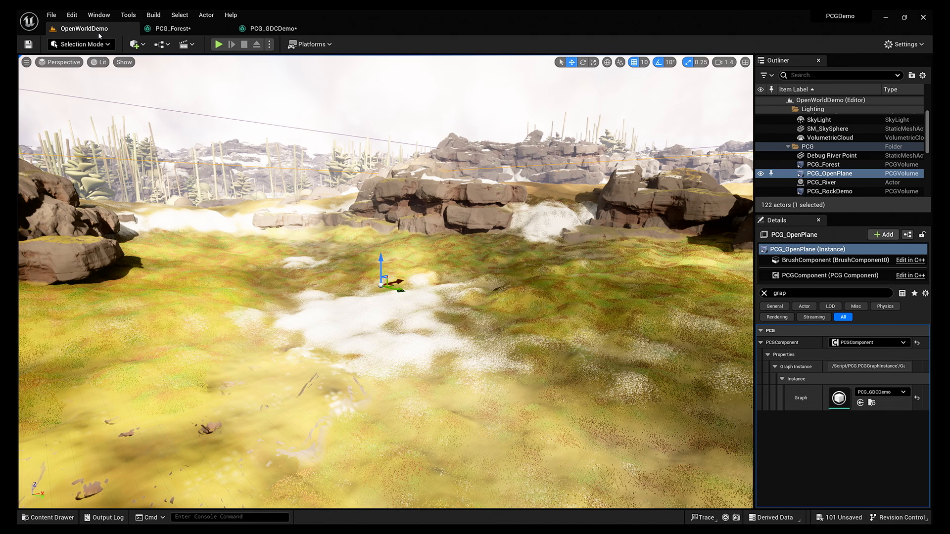
click(764, 293)
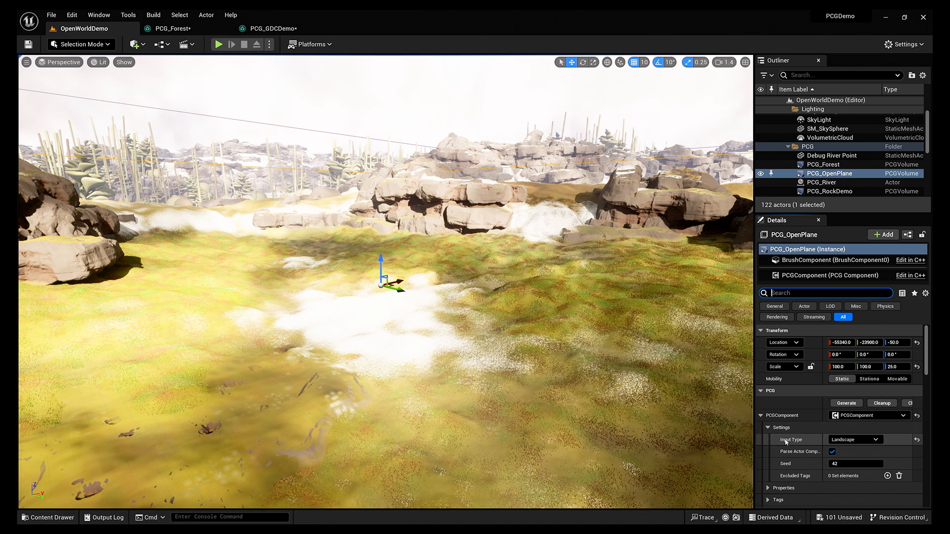
click(856, 440)
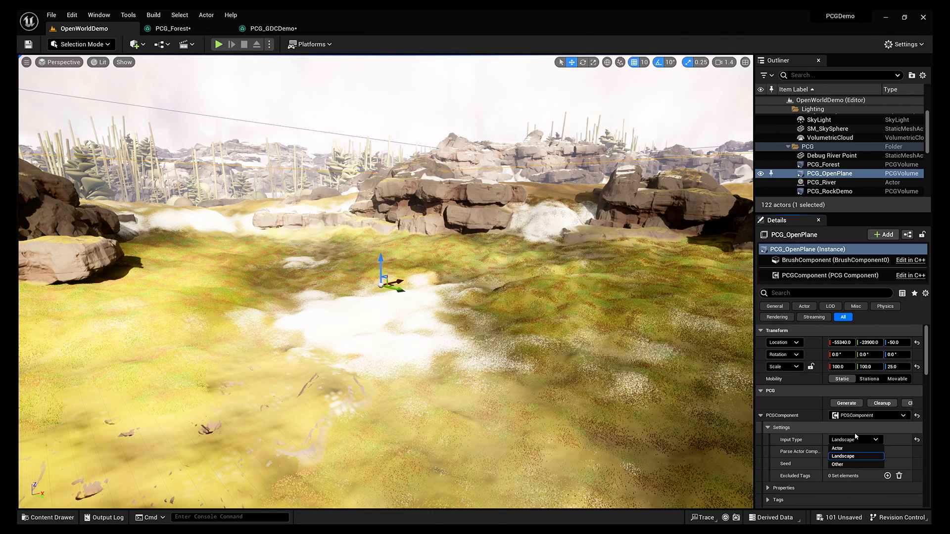
Go back to the PCG_GDCDemo graph, move the Input node higher and collapse its extra pins.
click(273, 30)
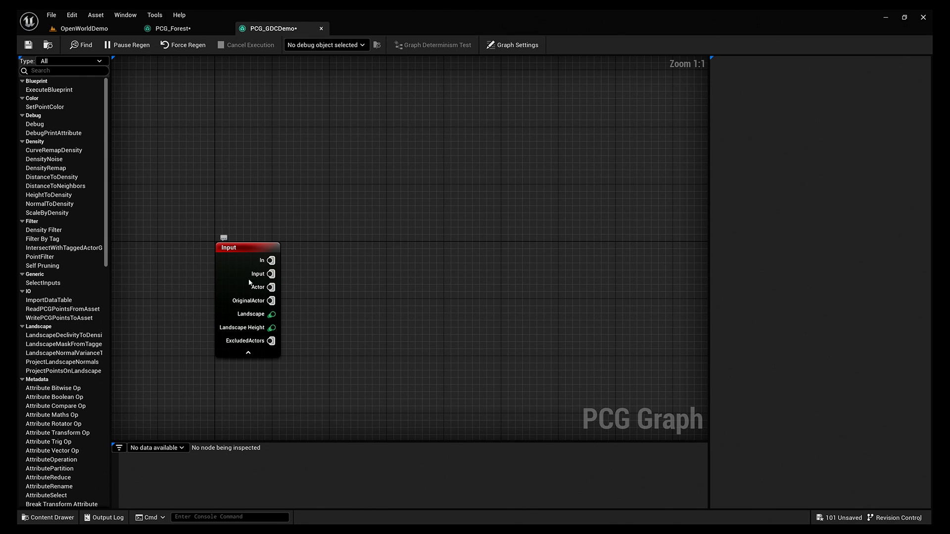
drag(250, 282, 333, 203)
drag(263, 224, 322, 214)
click(297, 240)
drag(264, 237, 293, 228)
click(284, 257)
drag(264, 265, 301, 267)
click(300, 269)
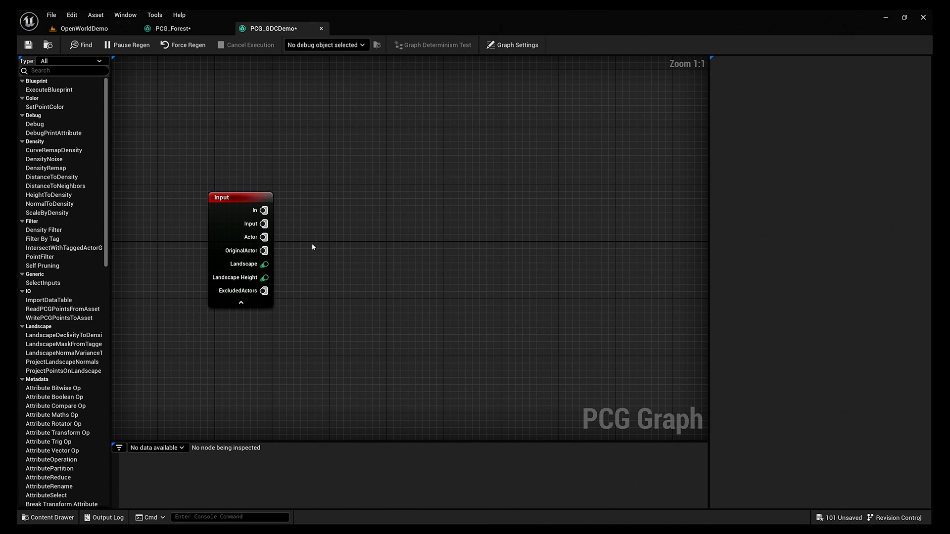
click(241, 303)
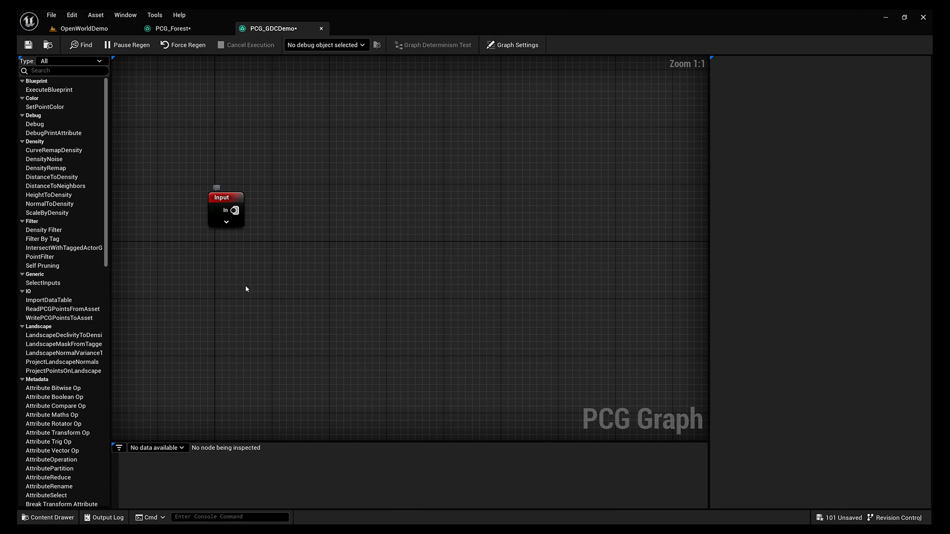
Add a Surface Sampler node fed by the Input node's In pin and place it right beside the Input node.
drag(235, 210, 371, 190)
text(surface)
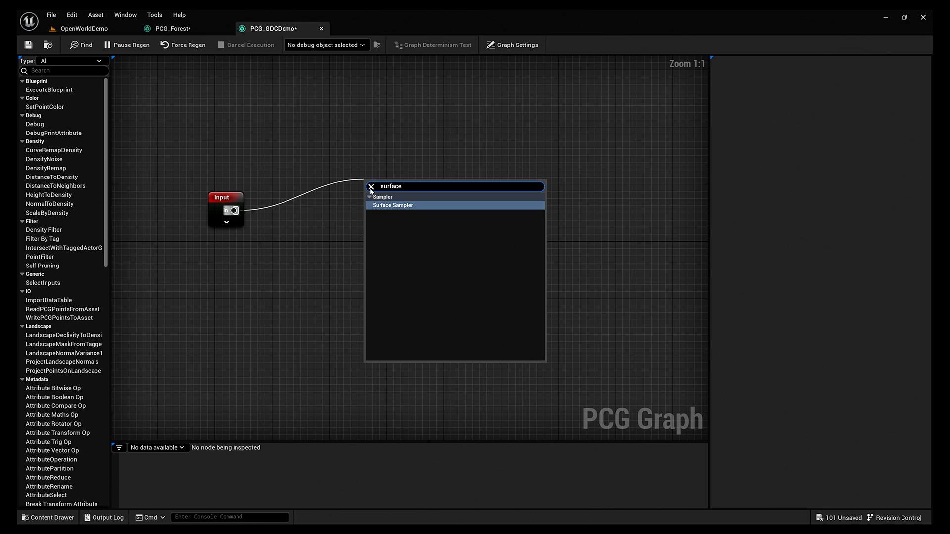
key(Return)
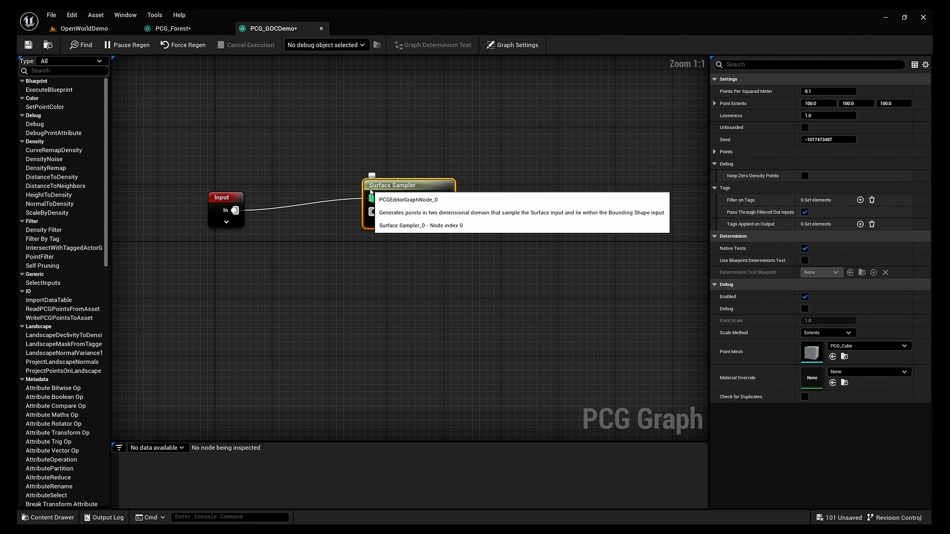
drag(420, 187, 321, 199)
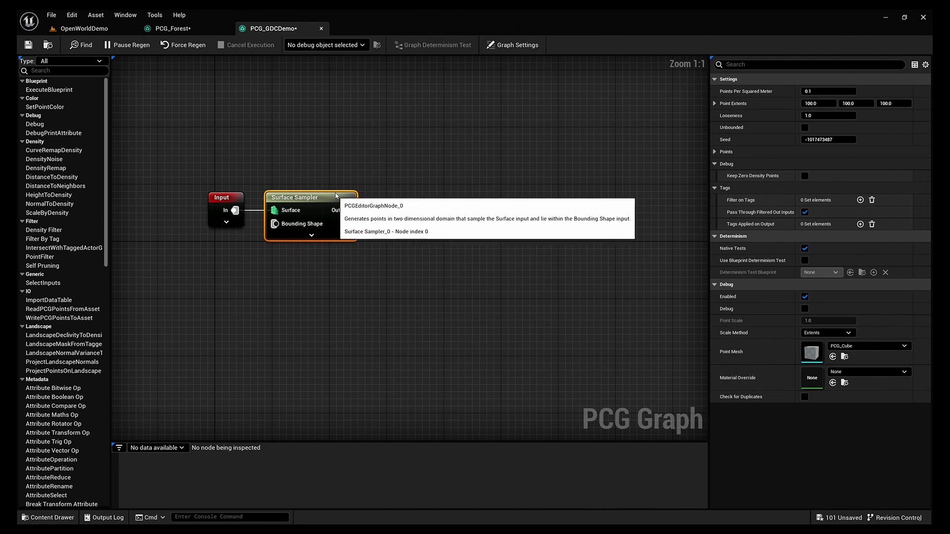
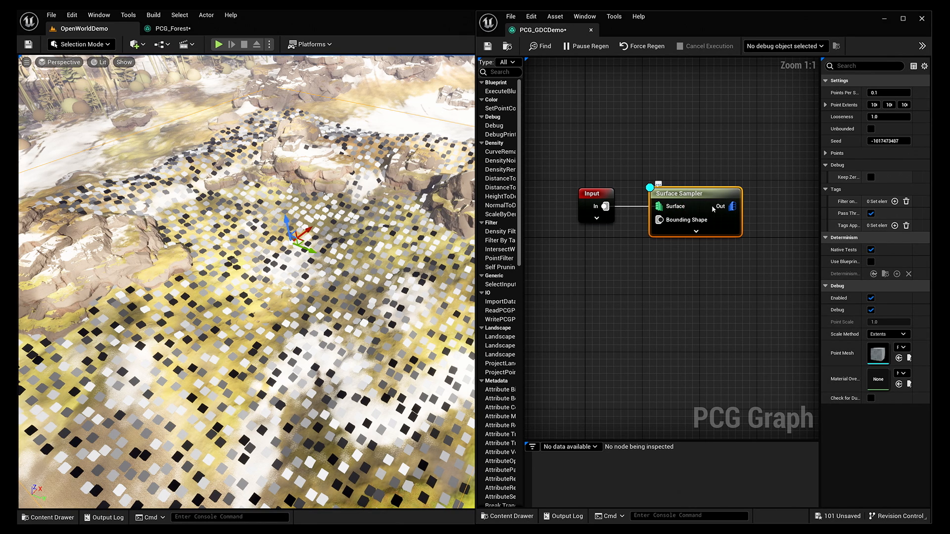
Widen the Surface Sampler's settings area and its label column, and set Points Per Squared Meter to 0.6376.
drag(819, 114, 752, 137)
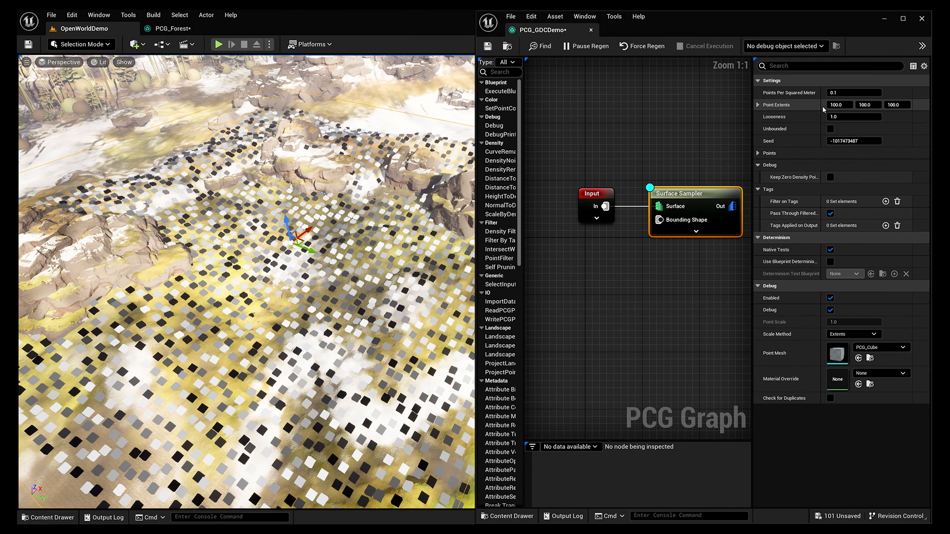
drag(821, 105, 849, 106)
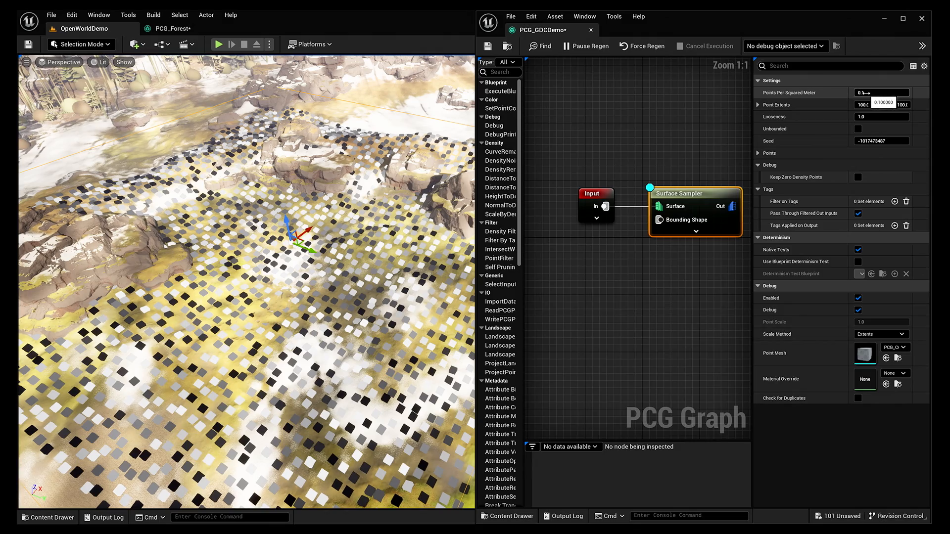
drag(865, 92, 893, 93)
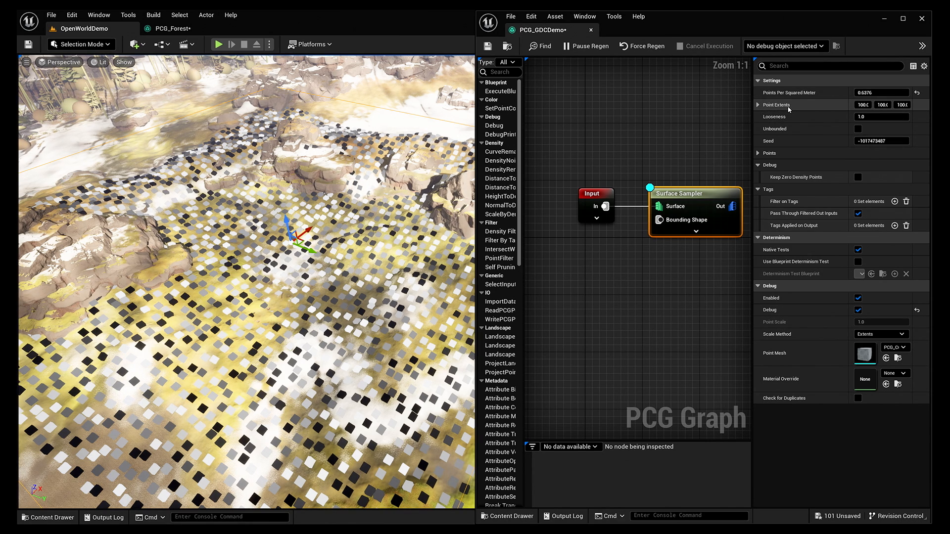
Set the Surface Sampler's Point Extents to 40 on all three axes and Points Per Squared Meter to 0.4712.
click(863, 105)
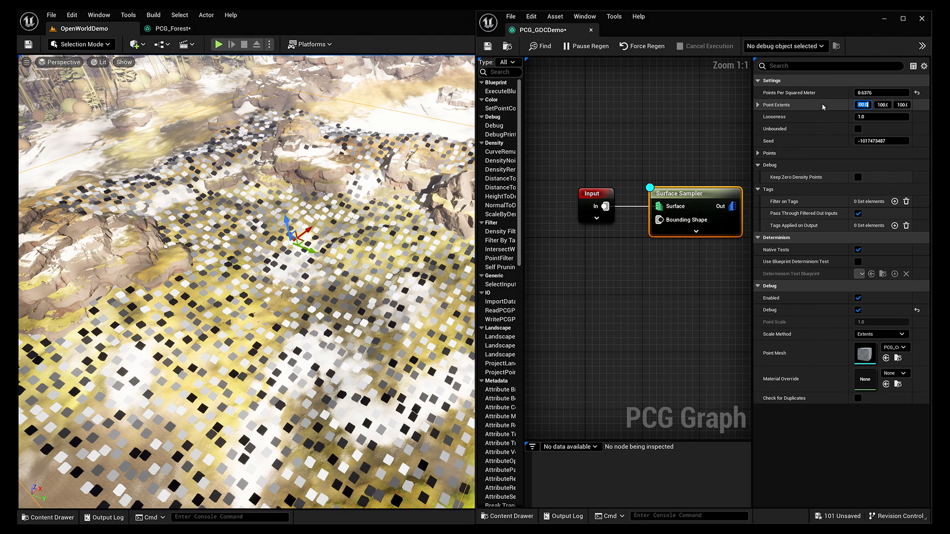
text(40)
key(Tab)
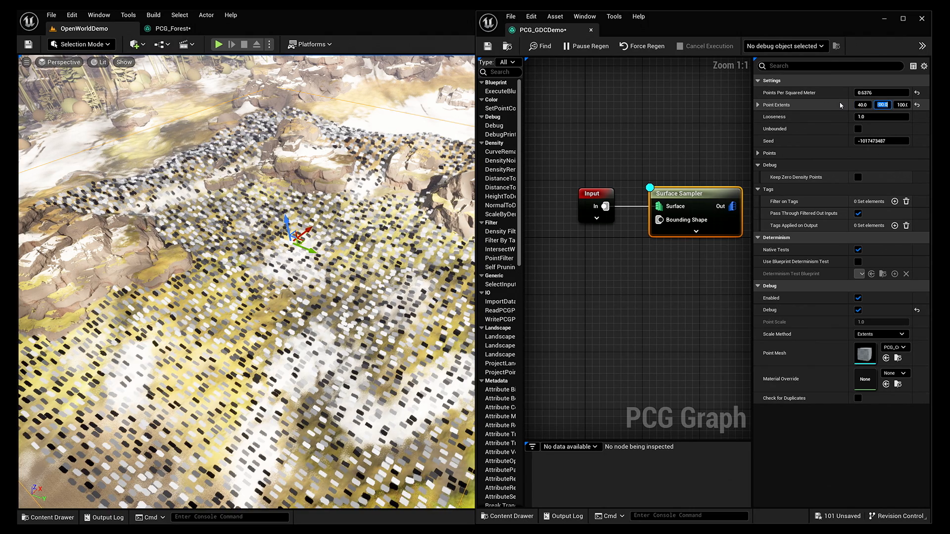
text(40)
key(Tab)
text(40)
key(Tab)
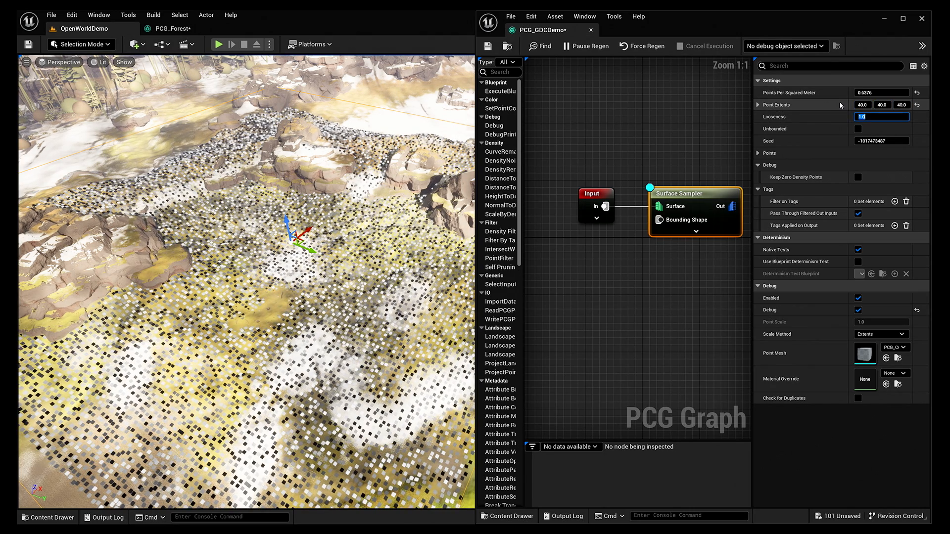
drag(883, 93, 875, 90)
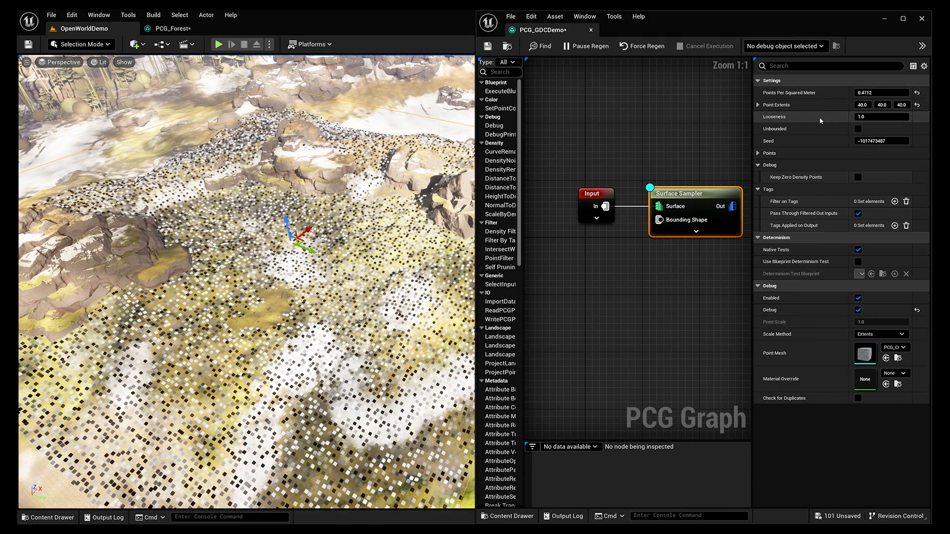
Set the Surface Sampler's Looseness to 0 and its Points Per Squared Meter to 1.117228.
key(w)
mouse_move(386, 208)
right_down()
mouse_move(396, 366)
mouse_move(402, 214)
right_up()
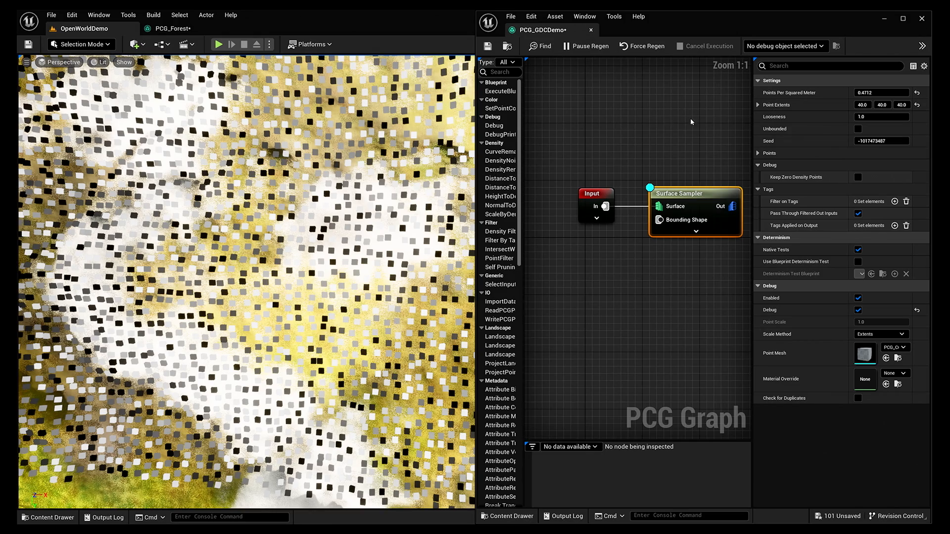
text(0)
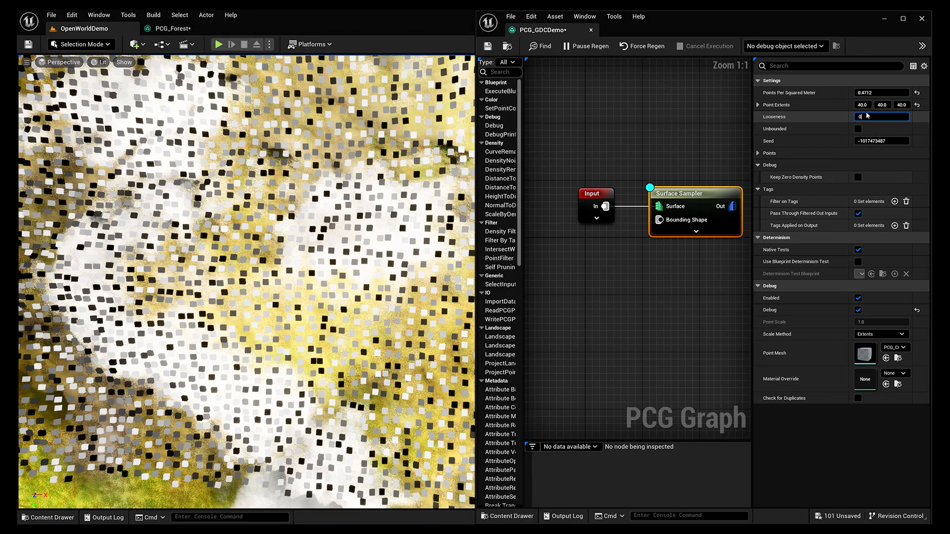
key(Return)
drag(877, 93, 901, 93)
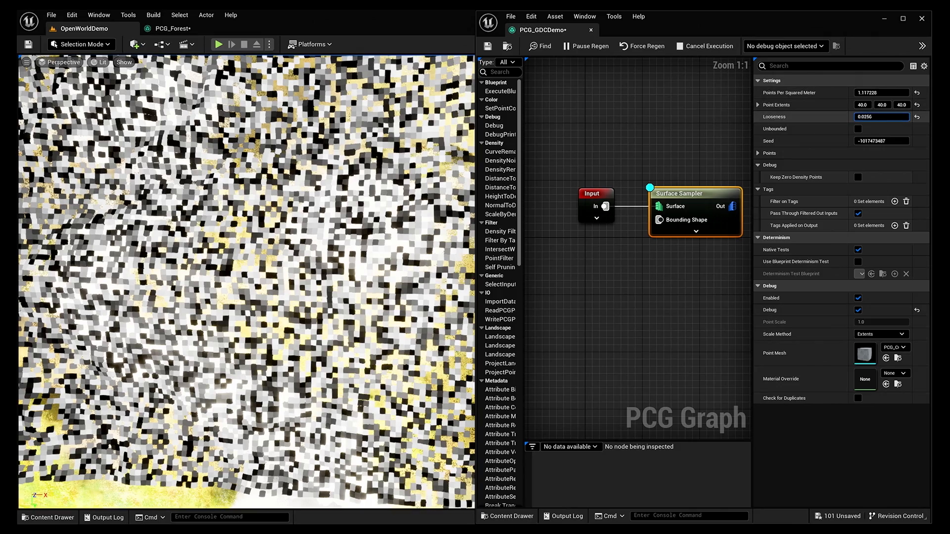
Try a Looseness of 0.6272 on the Surface Sampler, and set Looseness to 1.0.
mouse_move(865, 117)
mouse_down()
mouse_move(891, 117)
mouse_move(862, 114)
mouse_up()
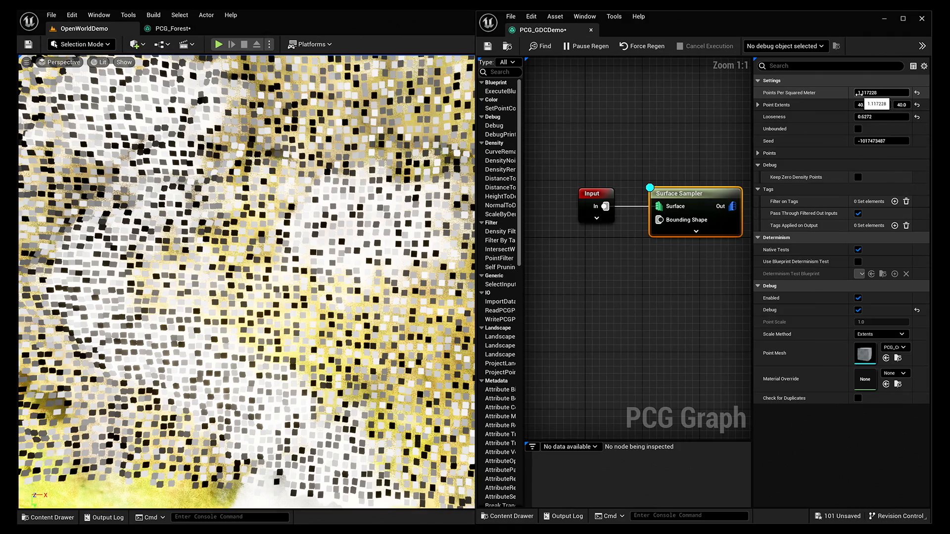
drag(863, 117, 870, 117)
click(870, 116)
text(1)
key(Tab)
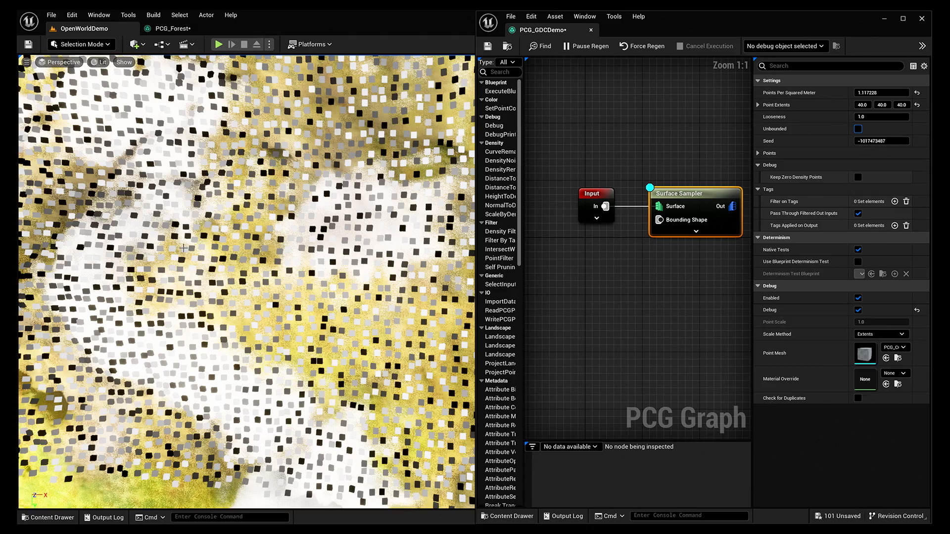
right_drag(247, 282, 218, 233)
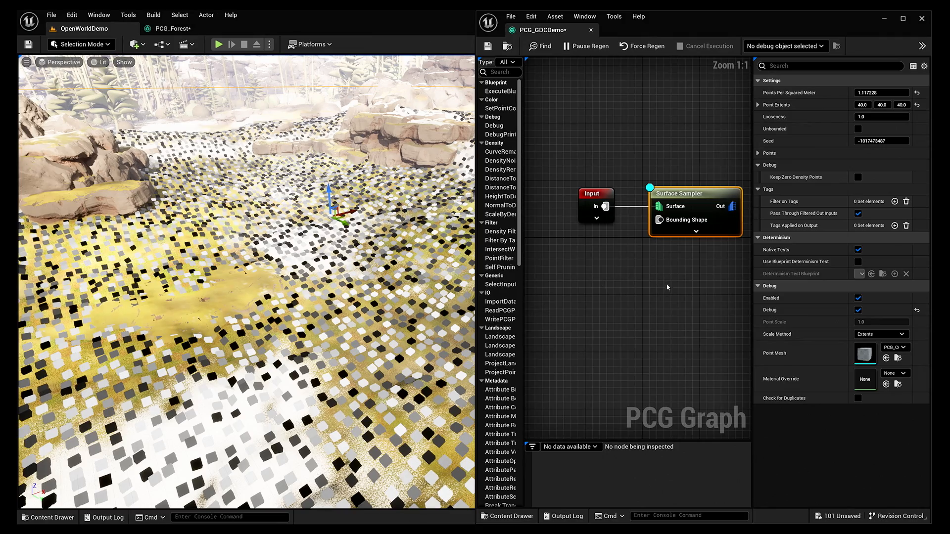
right_drag(667, 287, 586, 276)
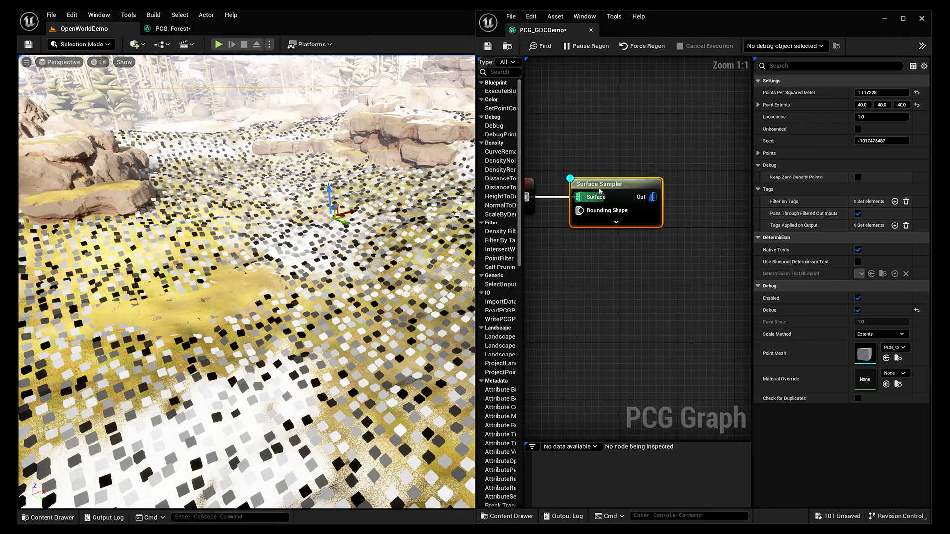
double_click(613, 185)
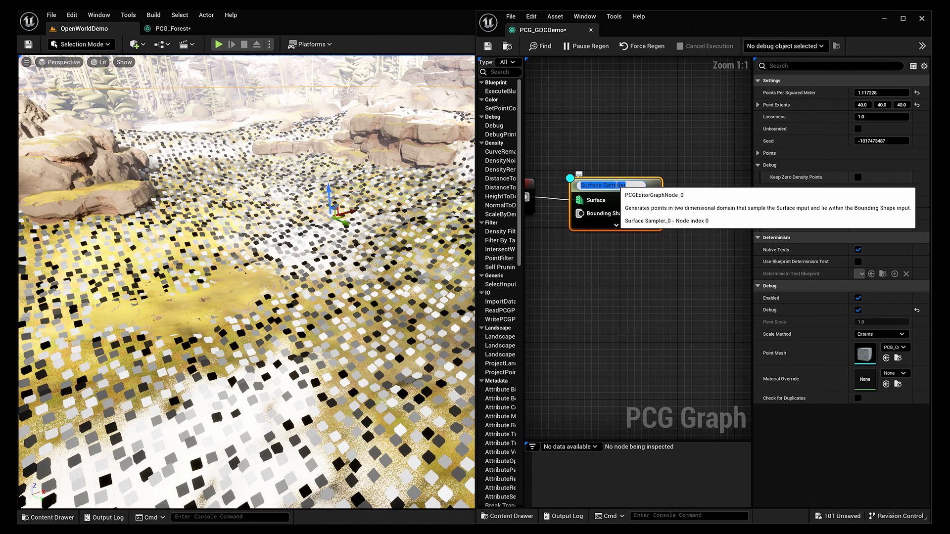
click(631, 229)
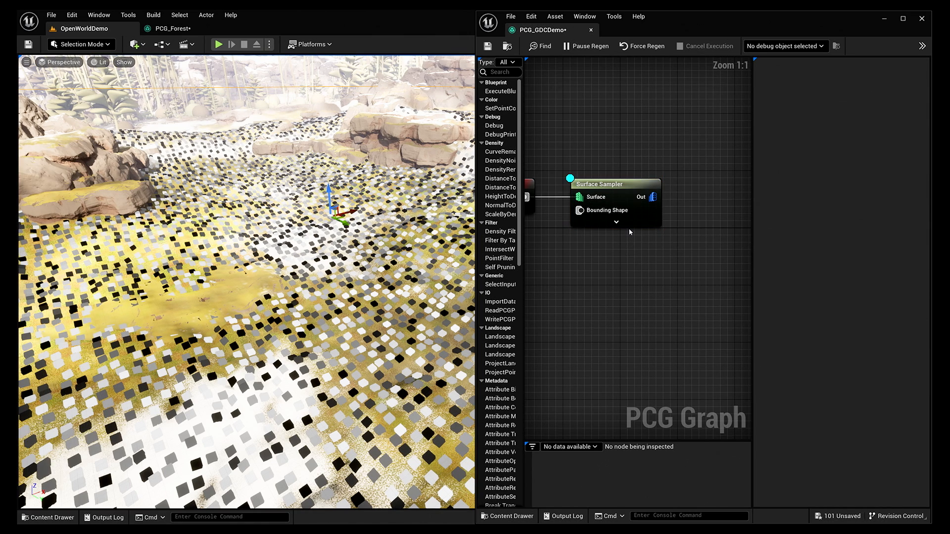
click(634, 185)
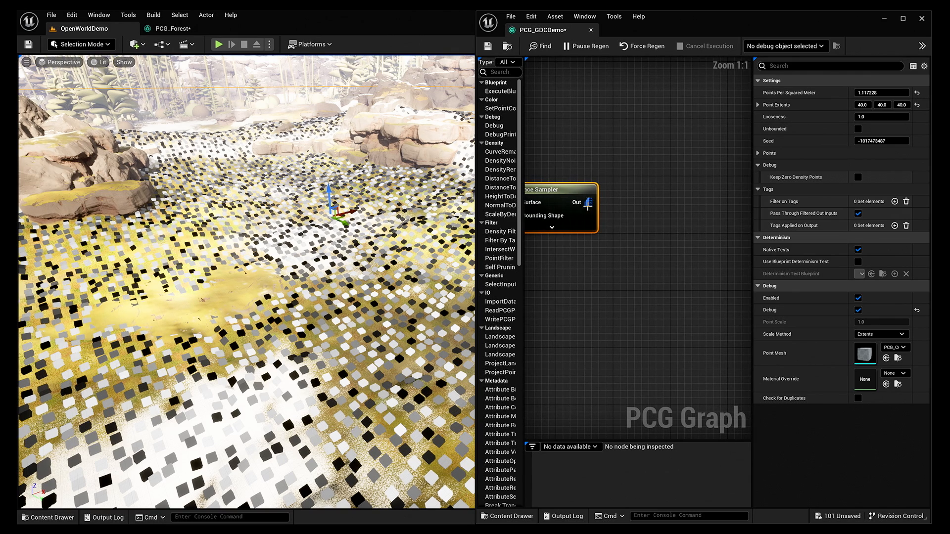
Add a Density Filter node fed by the Surface Sampler's Out pin and align it level beside the sampler.
drag(589, 202, 642, 197)
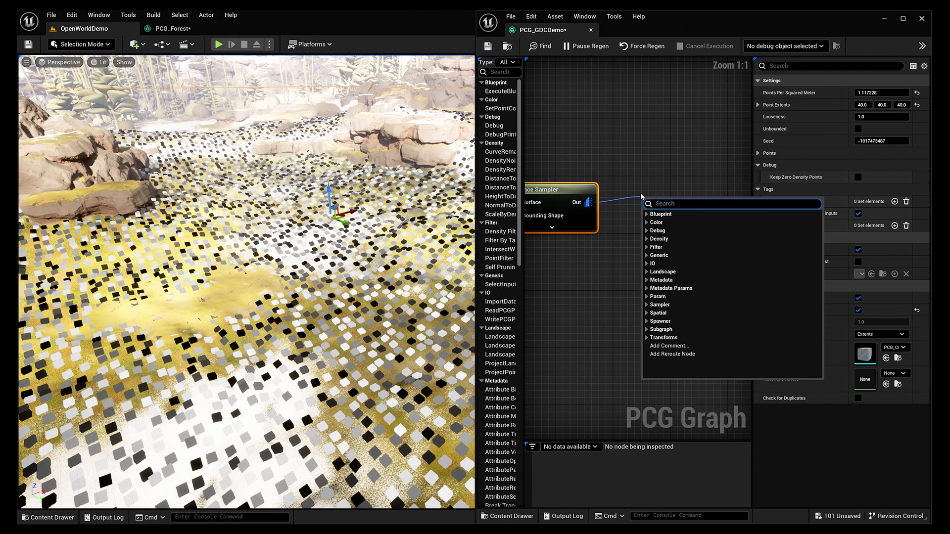
text(density)
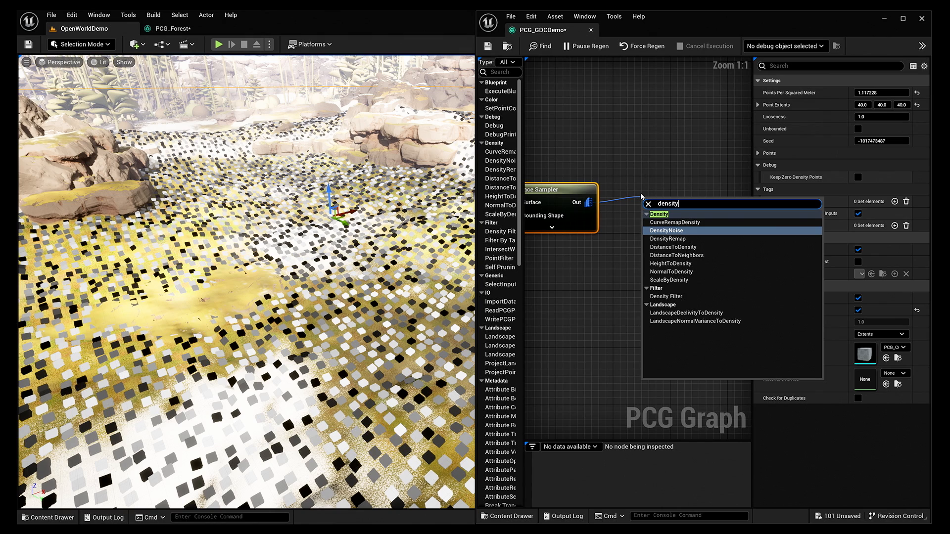
text( filter)
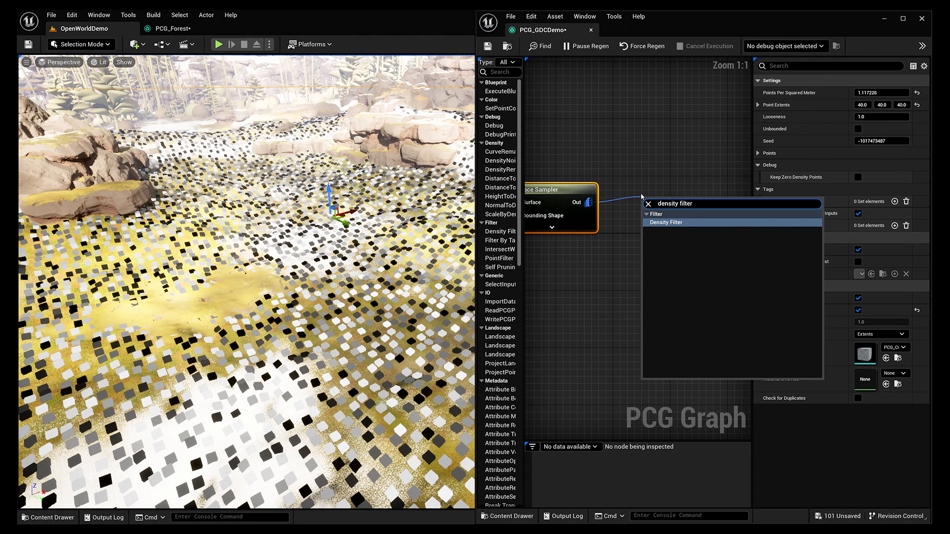
key(Return)
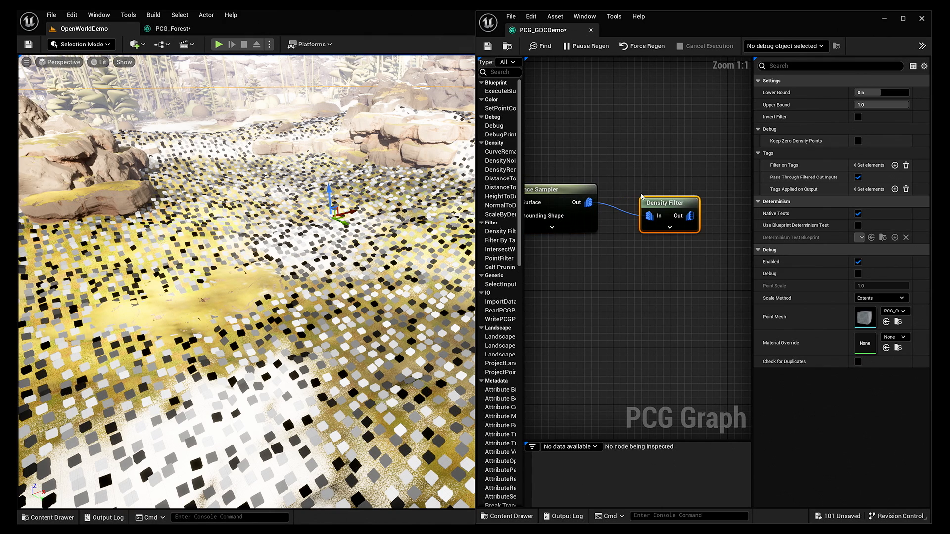
drag(657, 212, 637, 199)
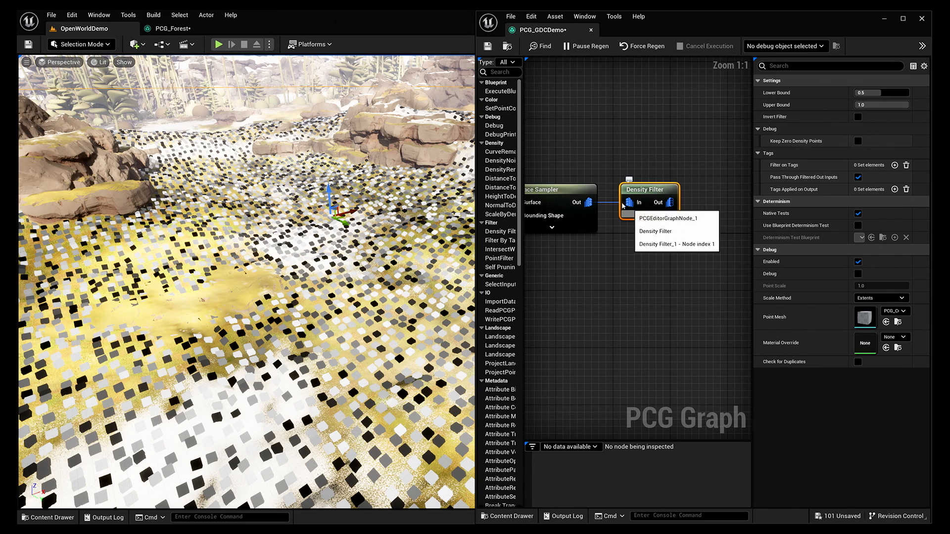
Turn off the debug point display of the Surface Sampler node.
right_drag(587, 182, 628, 177)
click(609, 186)
key(d)
right_drag(686, 188, 647, 187)
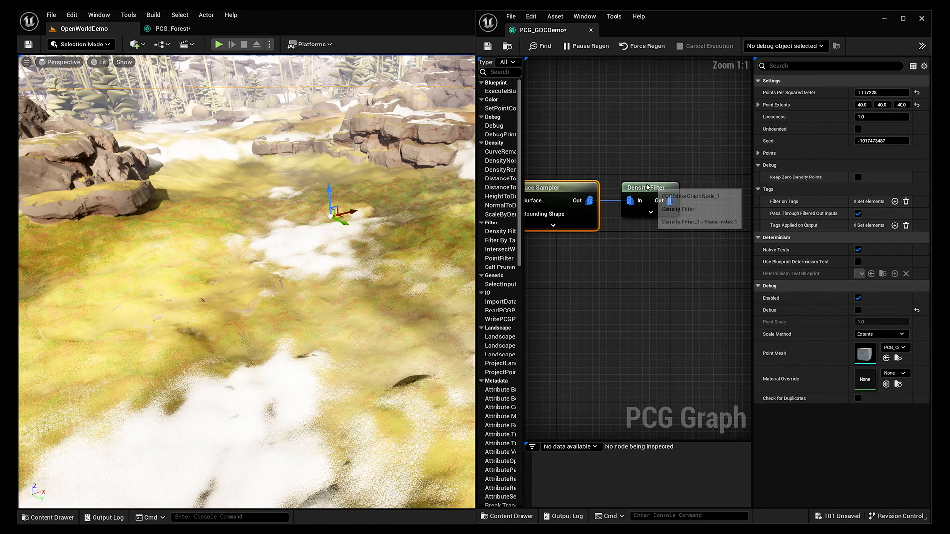
Turn on debug display for the Density Filter and set its Lower Bound to 0.2376 and Upper Bound to 0.6864.
click(647, 188)
key(d)
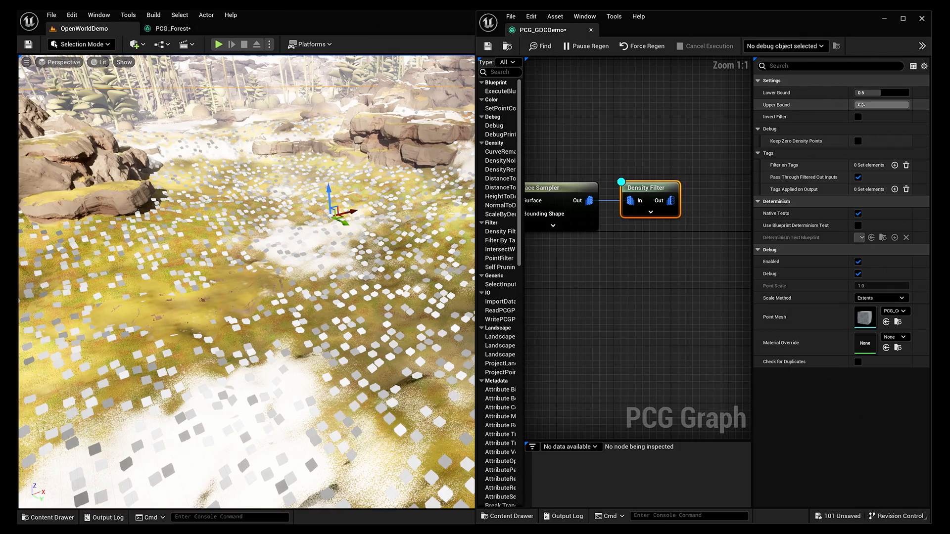
mouse_move(881, 92)
mouse_down()
mouse_move(869, 93)
mouse_move(888, 104)
mouse_up()
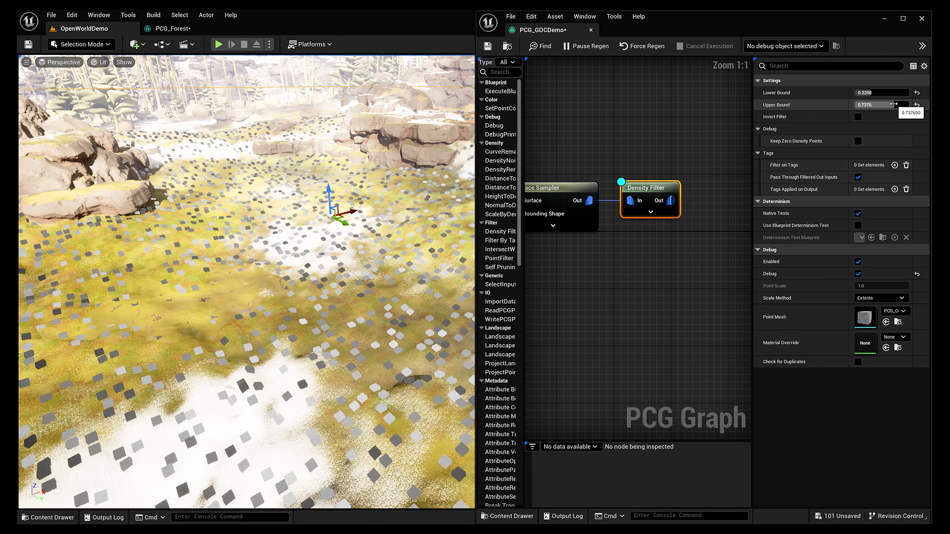
drag(866, 92, 887, 103)
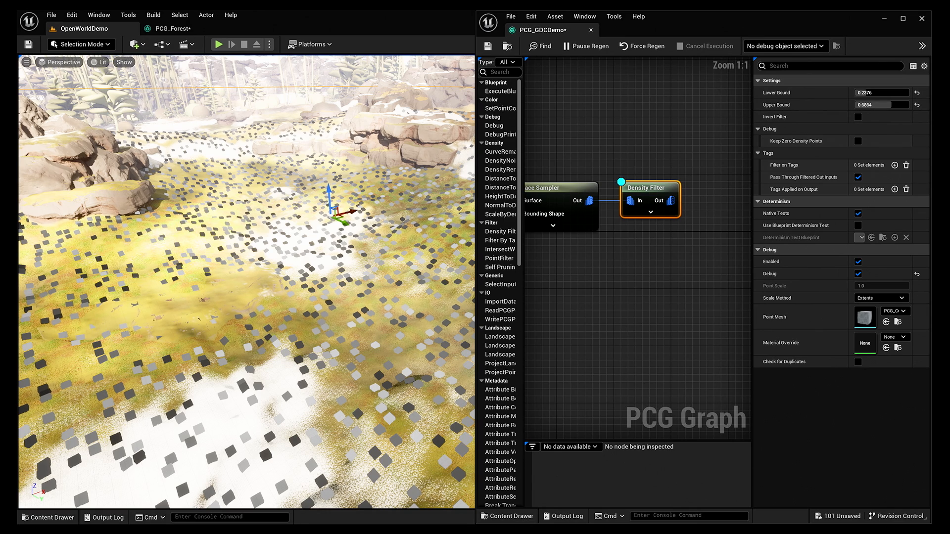
Add a Transform Points node fed by the Density Filter's Out pin.
right_drag(659, 233, 570, 227)
drag(581, 196, 637, 187)
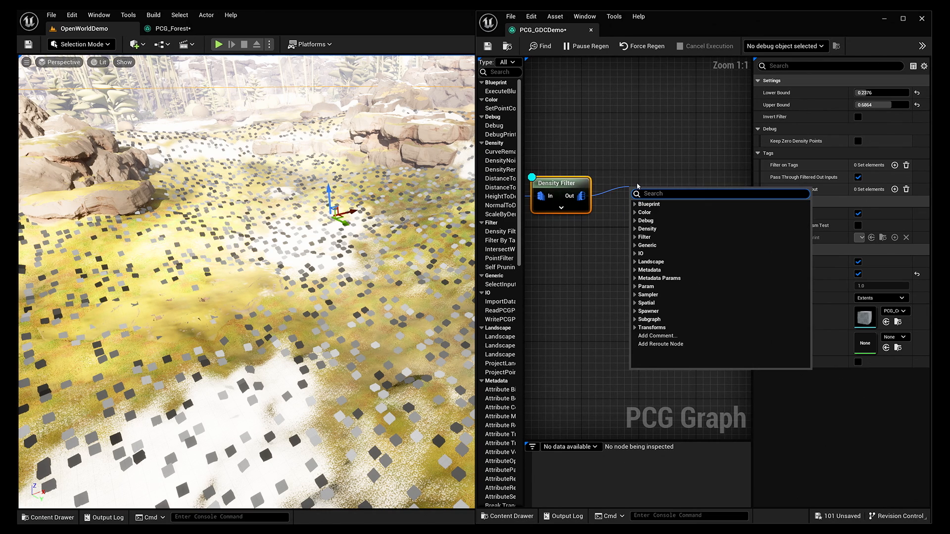
text(trans)
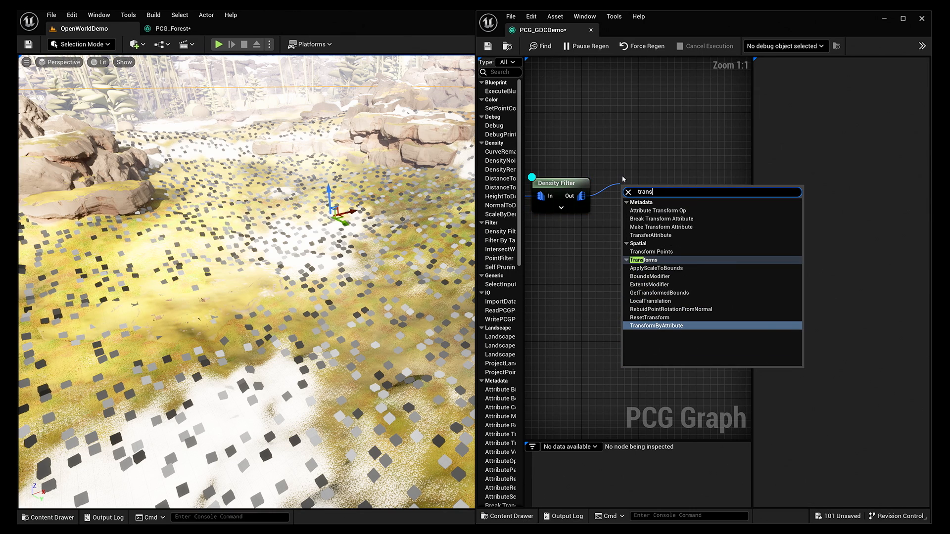
text(form point)
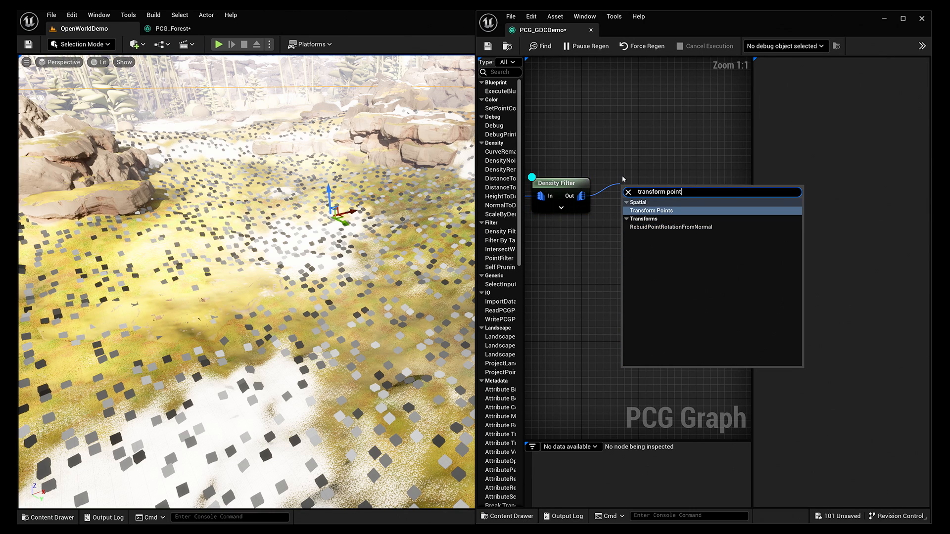
key(Return)
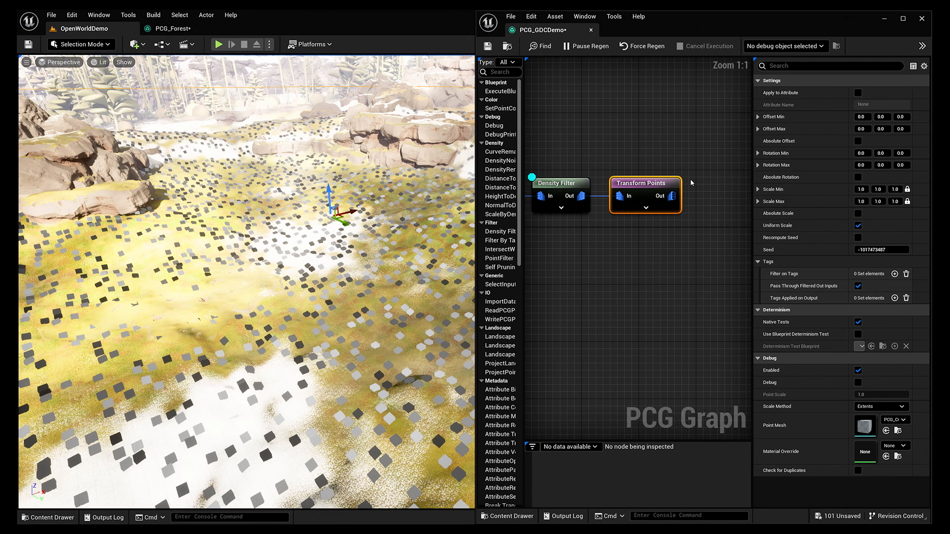
Switch the debug point display from the Density Filter to the Transform Points node.
right_drag(415, 253, 390, 342)
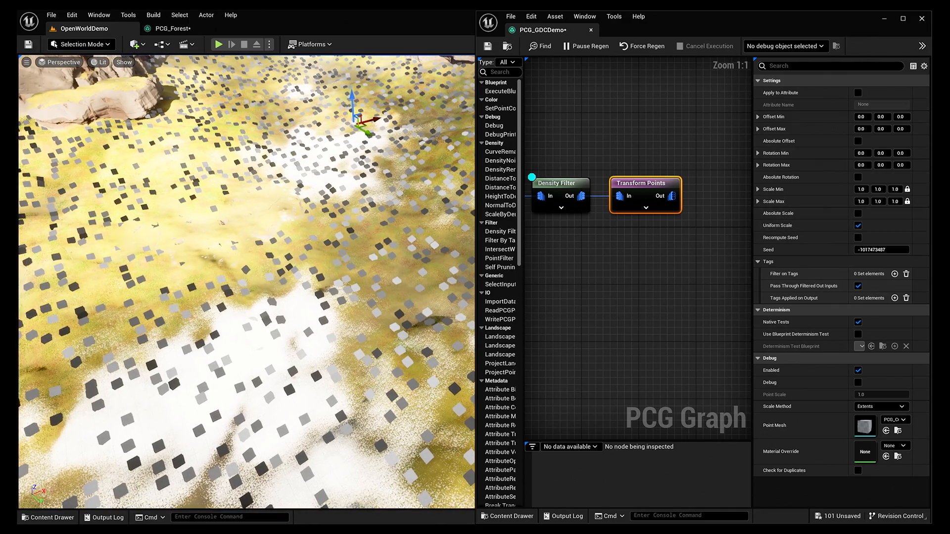
click(580, 182)
click(615, 184)
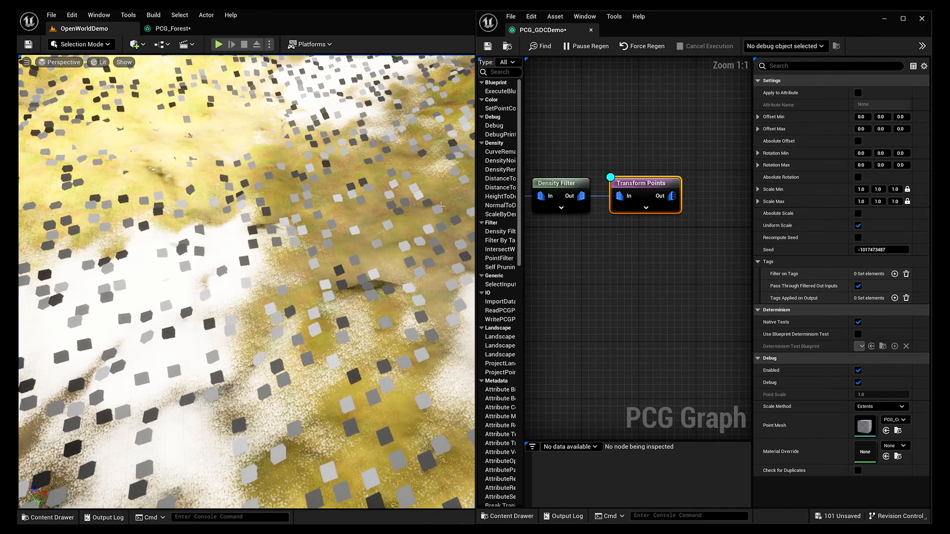
Set the Transform Points node's Scale Max to 2.0 on all axes and its Rotation Max Z to 360.
click(894, 201)
text(2)
key(Tab)
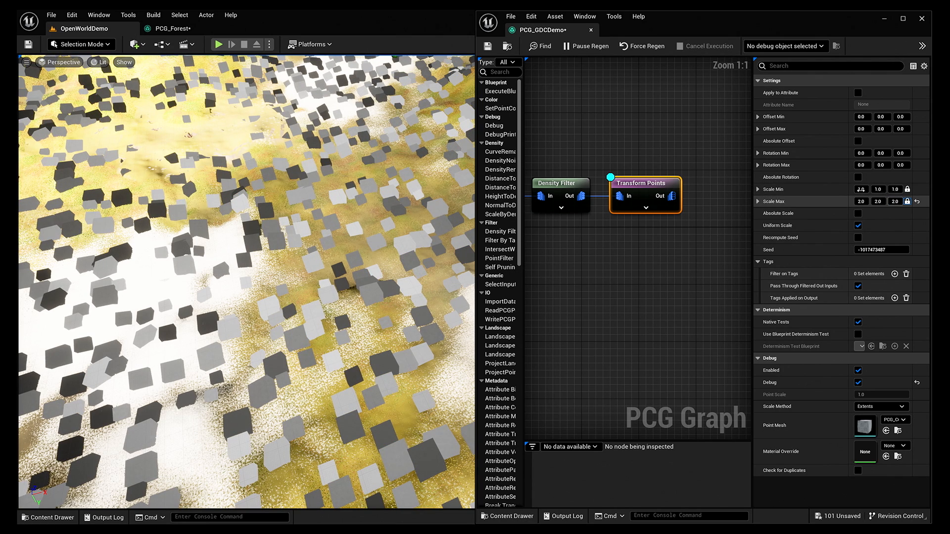
click(900, 165)
text(36)
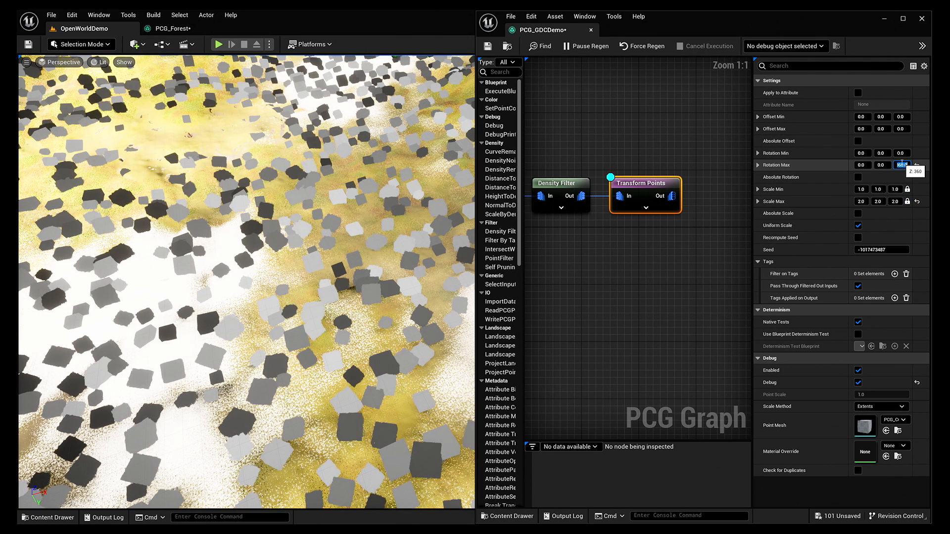
key(Return)
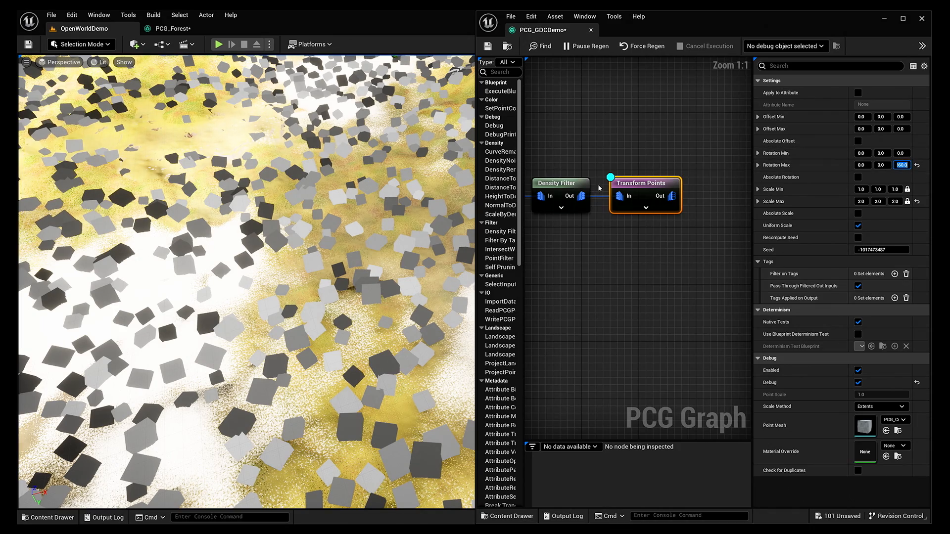
Try Absolute Rotation on the Transform Points node with the view close to the debug cubes, and switch it back off.
right_drag(316, 247, 346, 166)
key(w)
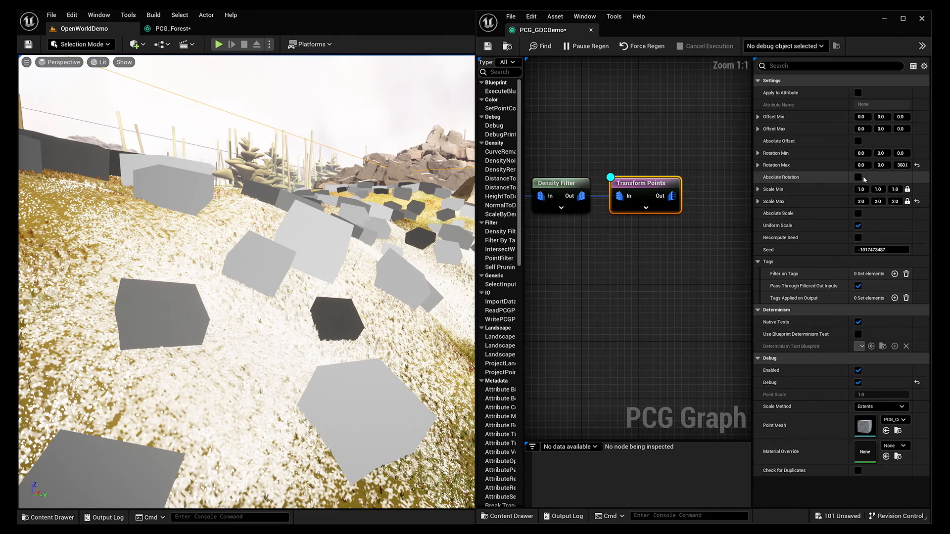
click(859, 178)
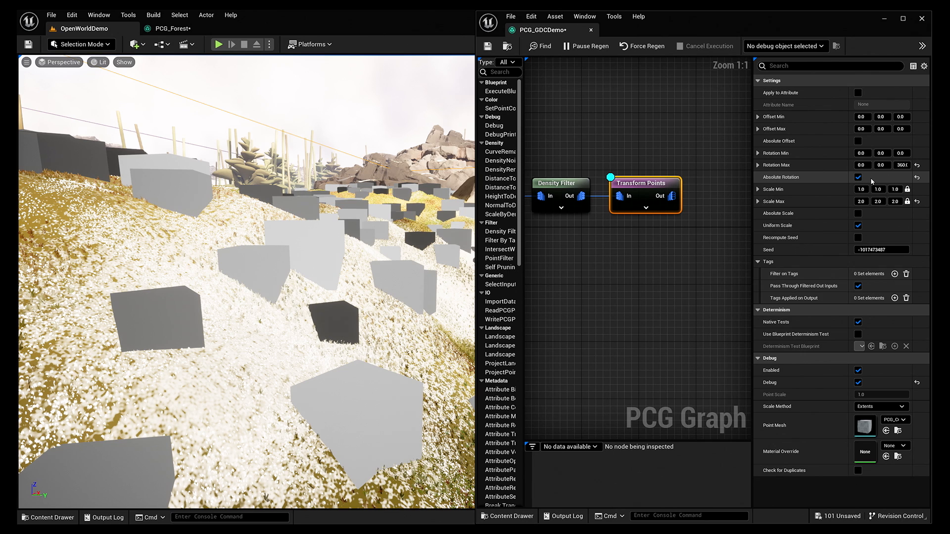
click(858, 177)
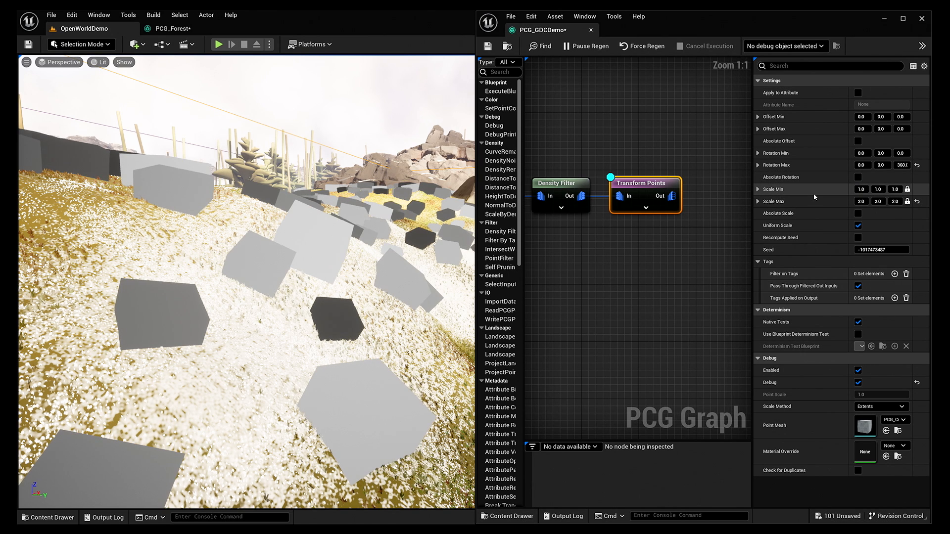
right_drag(327, 308, 445, 301)
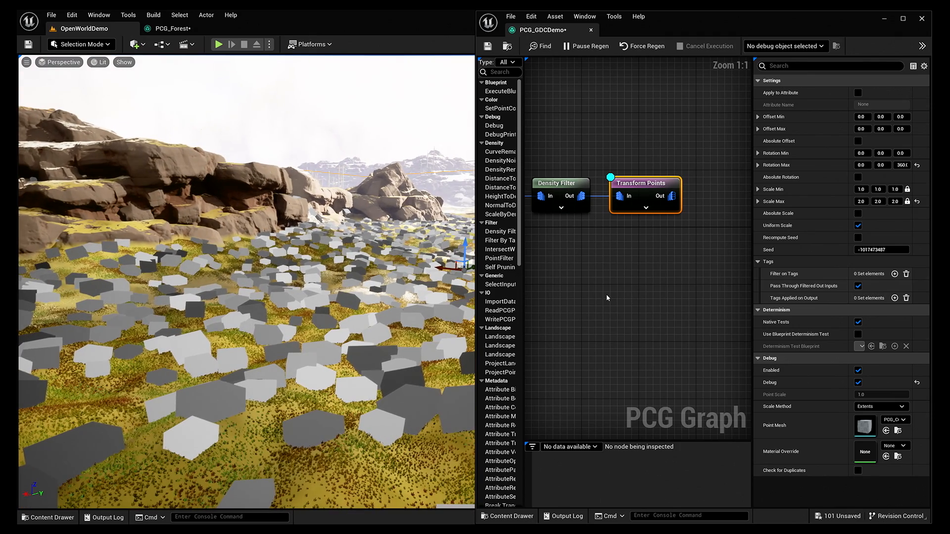
Add a StaticMeshSpawner node fed by the Transform Points node's Out pin.
right_drag(296, 273, 338, 272)
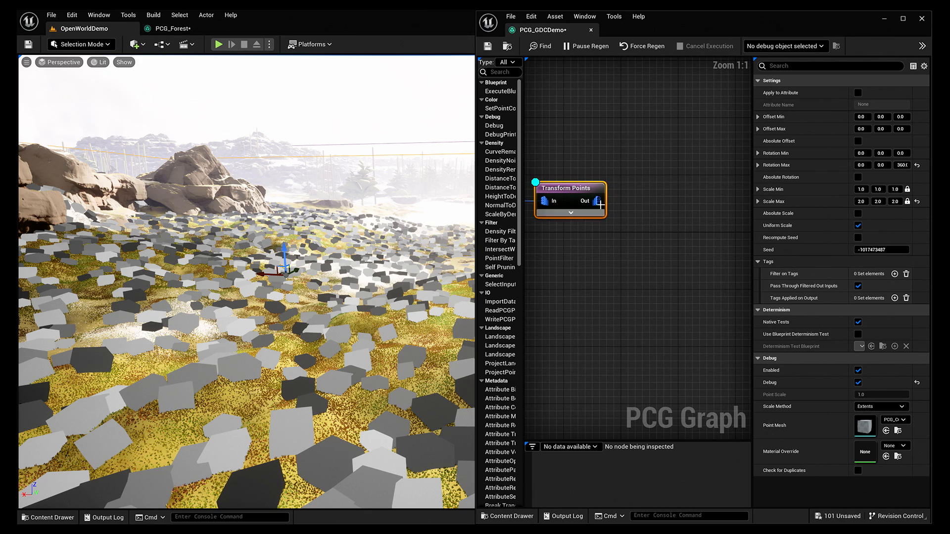
drag(596, 201, 642, 195)
text(static)
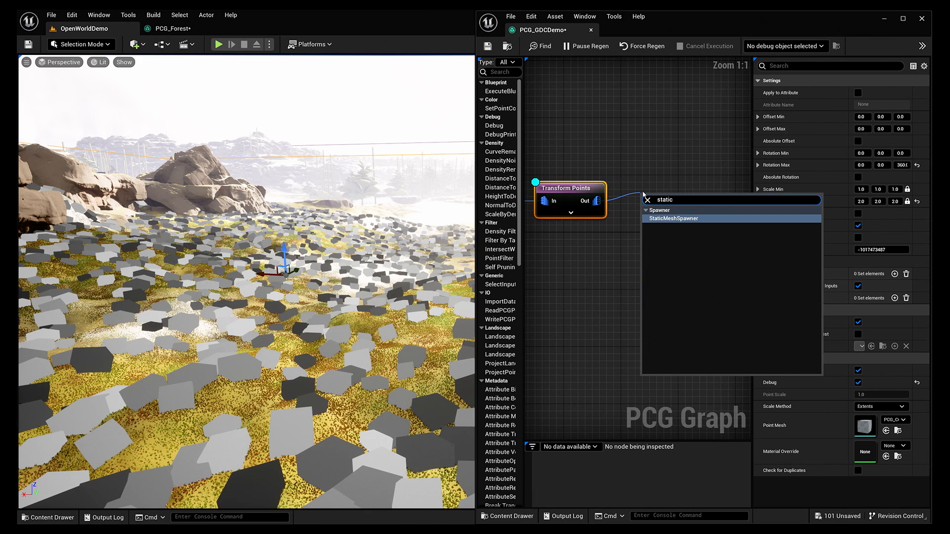
key(Return)
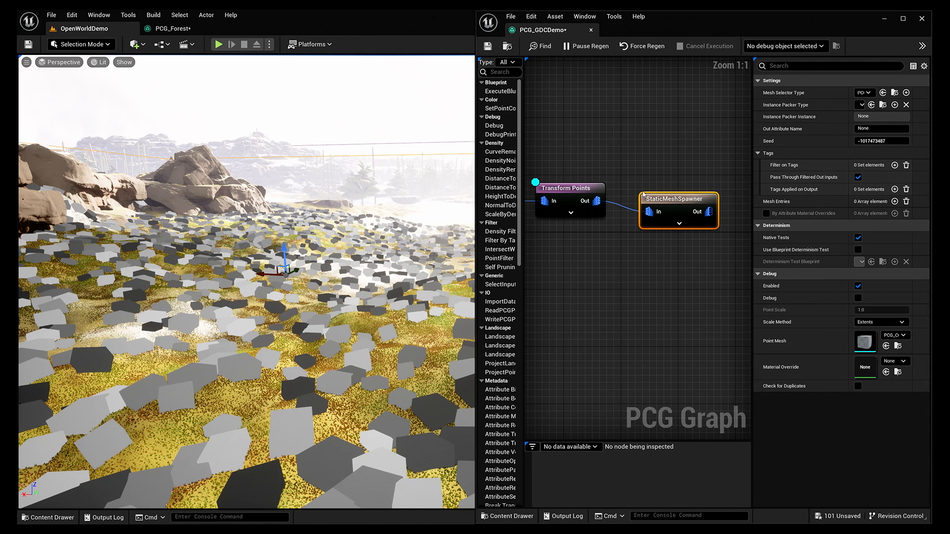
Add a first mesh entry to the StaticMeshSpawner node and turn off the debug display on the Transform Points node.
drag(681, 204, 658, 194)
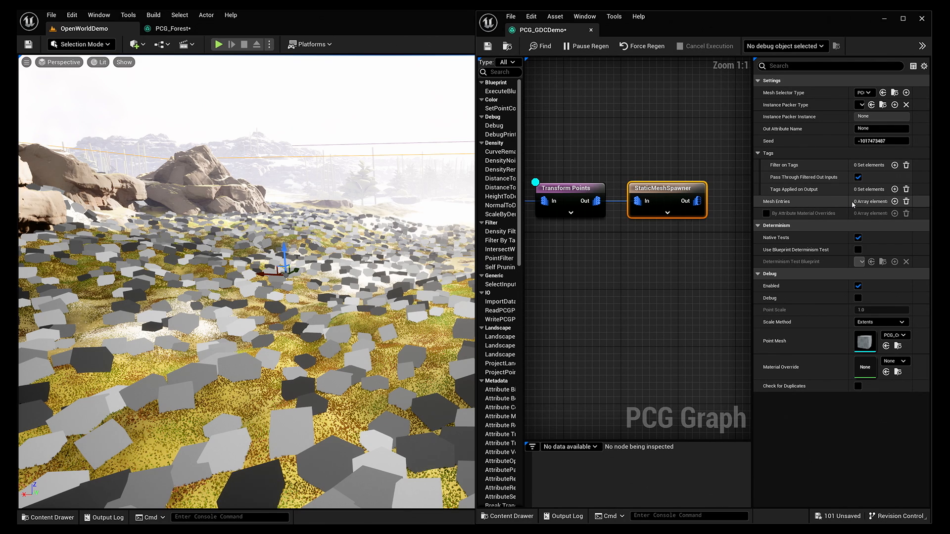
click(895, 201)
click(766, 214)
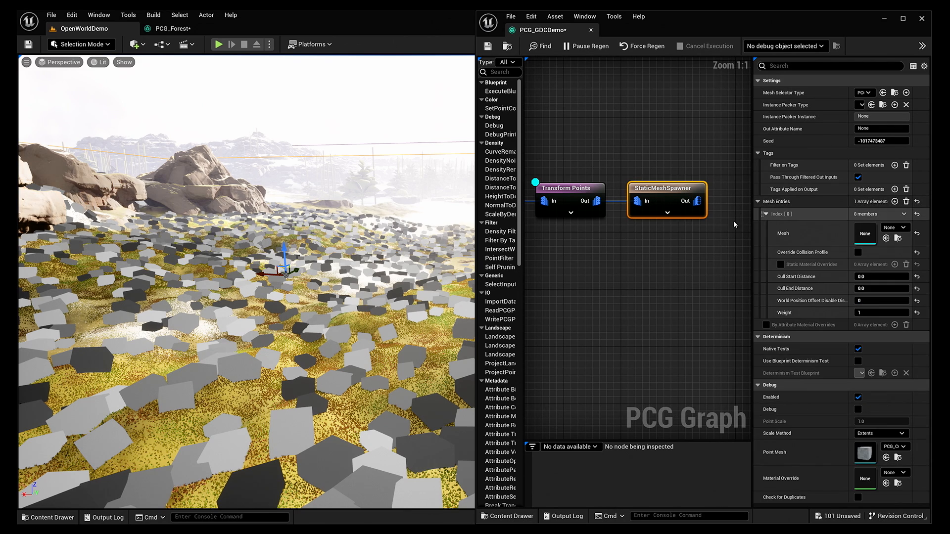
click(583, 197)
key(d)
click(660, 196)
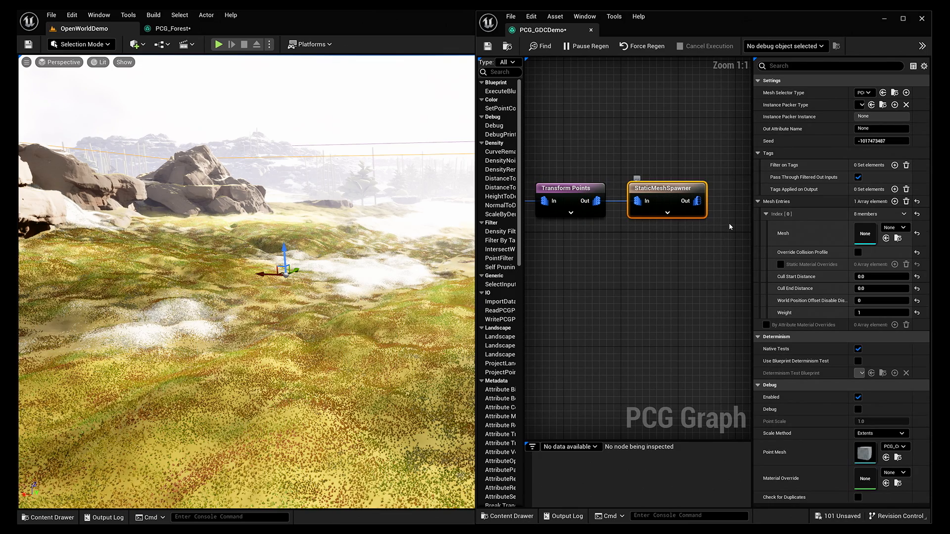
Assign the Grass_001 static mesh to the spawner's first mesh entry and look over the grass on the landscape.
click(893, 227)
text(grass)
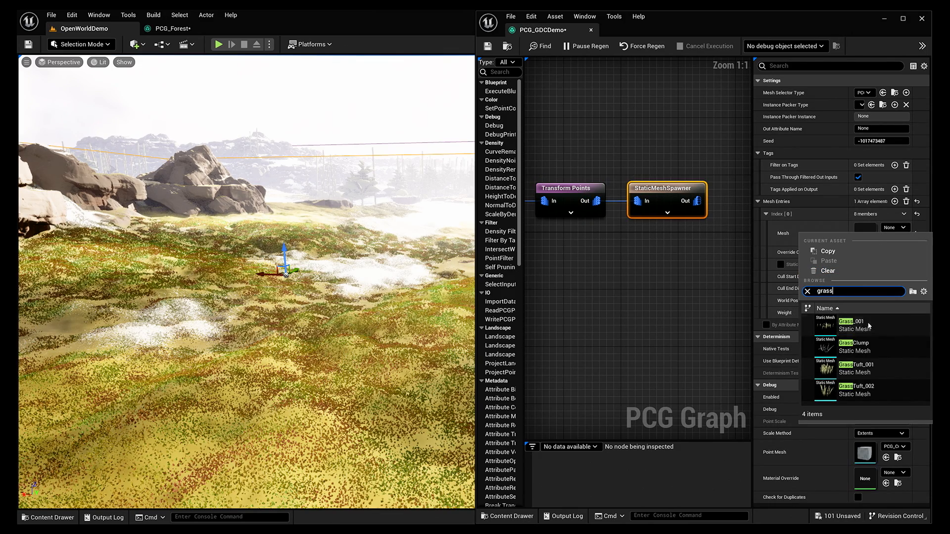
click(850, 325)
right_drag(246, 282, 378, 336)
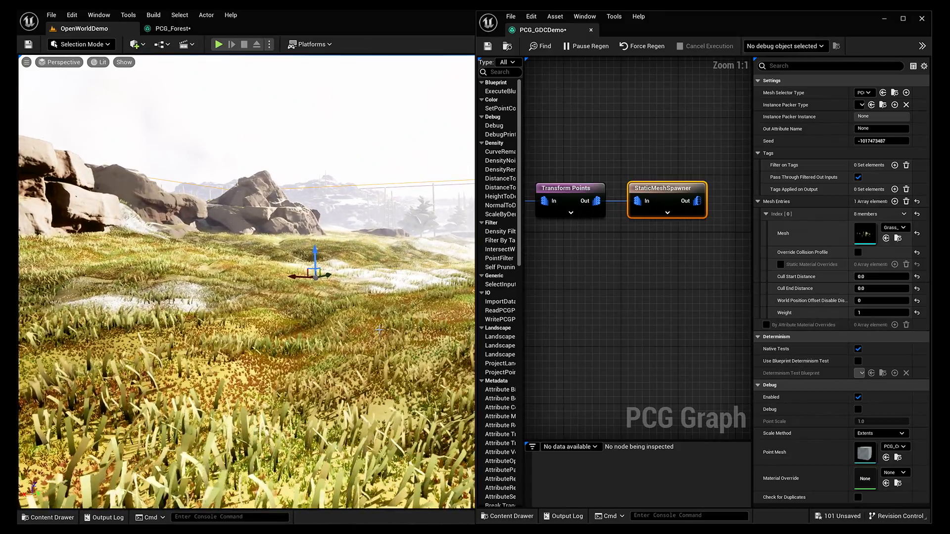
right_drag(378, 337, 416, 334)
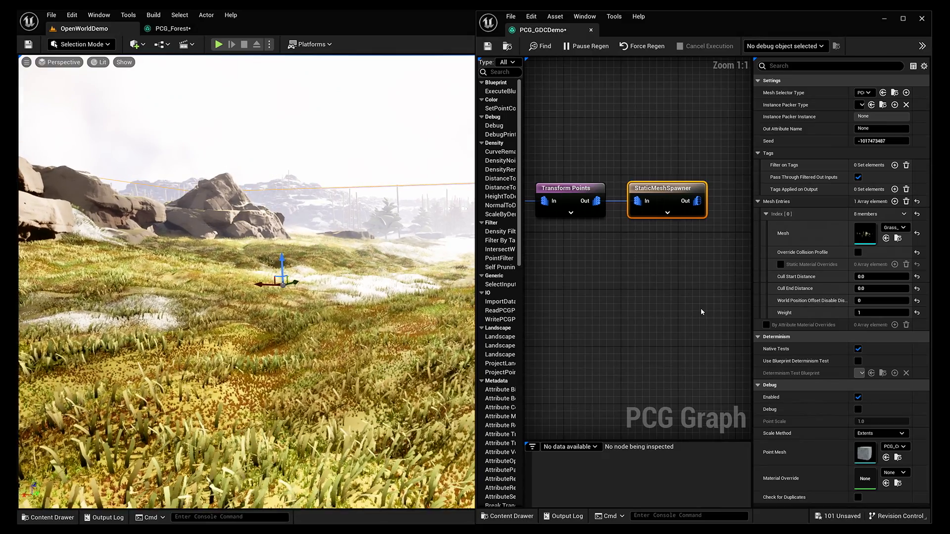
Add a second mesh entry to the StaticMeshSpawner and assign the GrassTuft_001 static mesh to it.
click(894, 201)
click(765, 325)
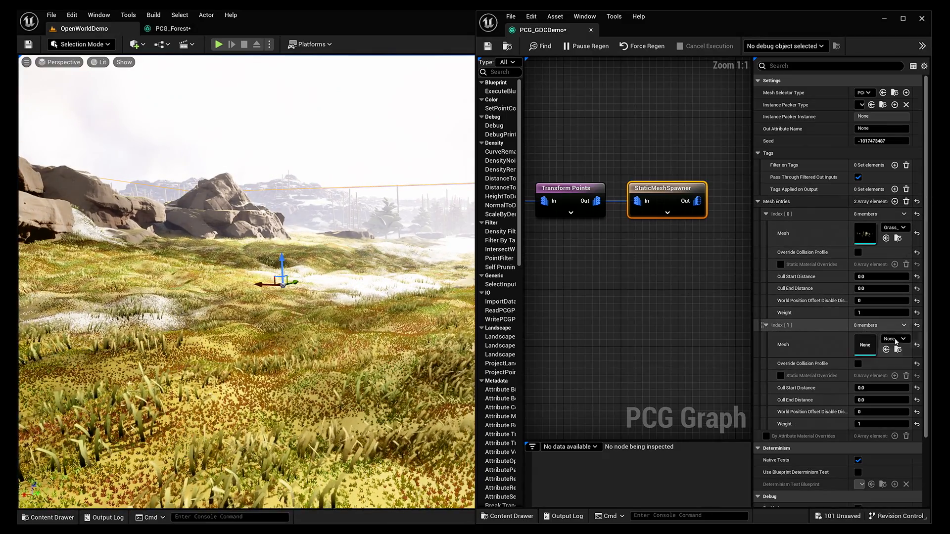
click(890, 338)
text(grass)
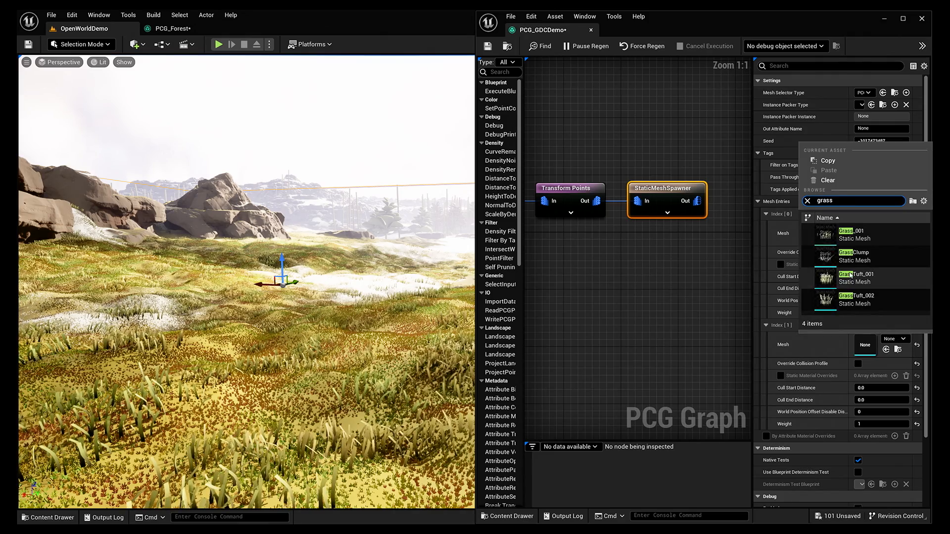
click(856, 275)
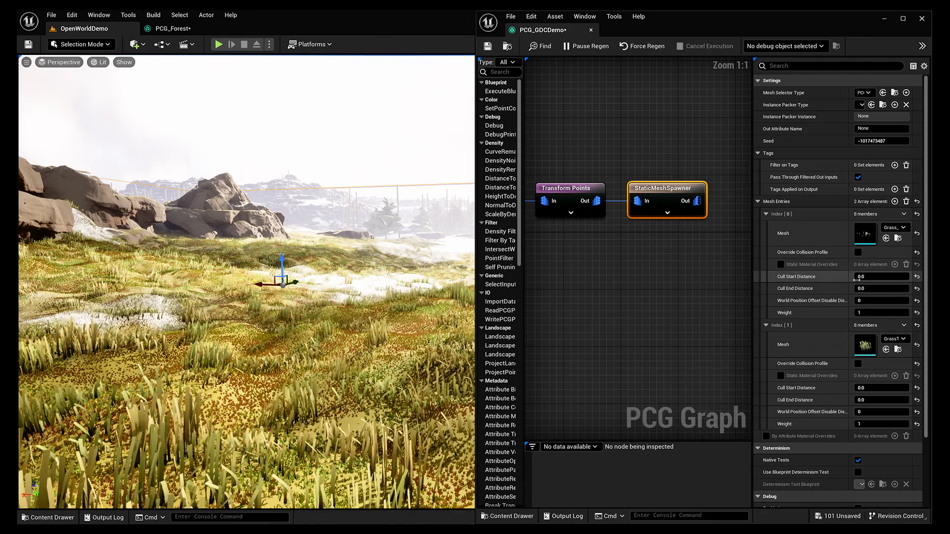
Add a third mesh entry with the Shrub_001 static mesh and look over the spawned shrubs in the level.
click(894, 202)
click(891, 450)
text(shru)
click(862, 349)
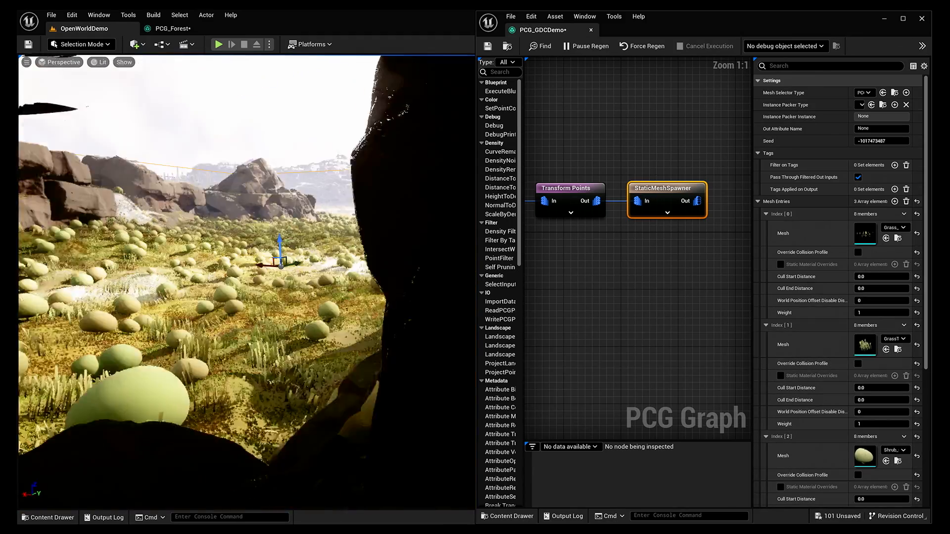
right_drag(303, 327, 304, 328)
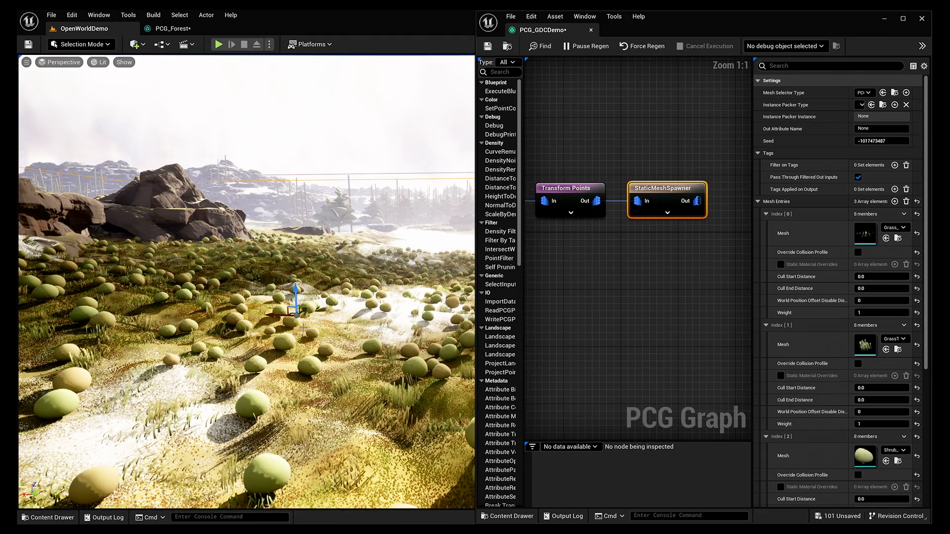
right_drag(303, 327, 303, 327)
right_drag(231, 367, 230, 367)
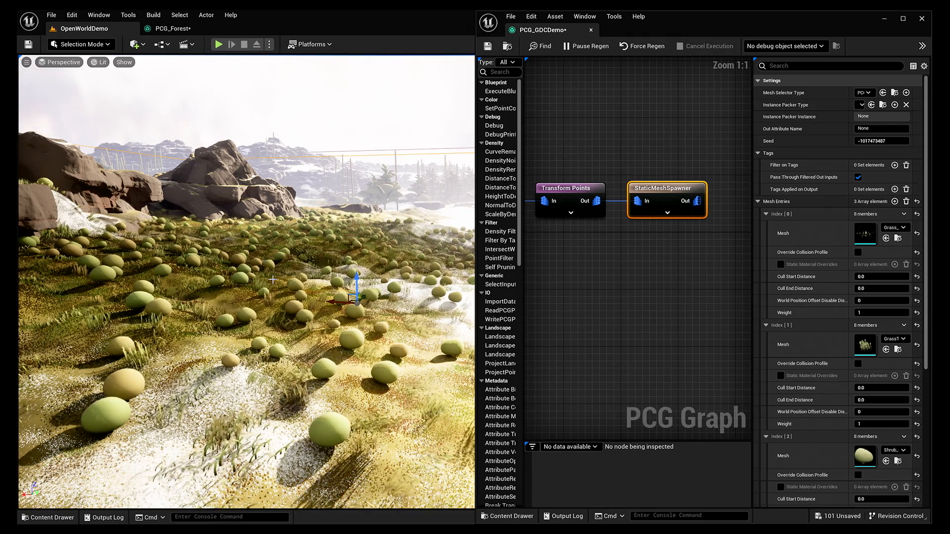
Collapse the three mesh entries of the StaticMeshSpawner and widen the area showing its details.
click(766, 214)
click(777, 226)
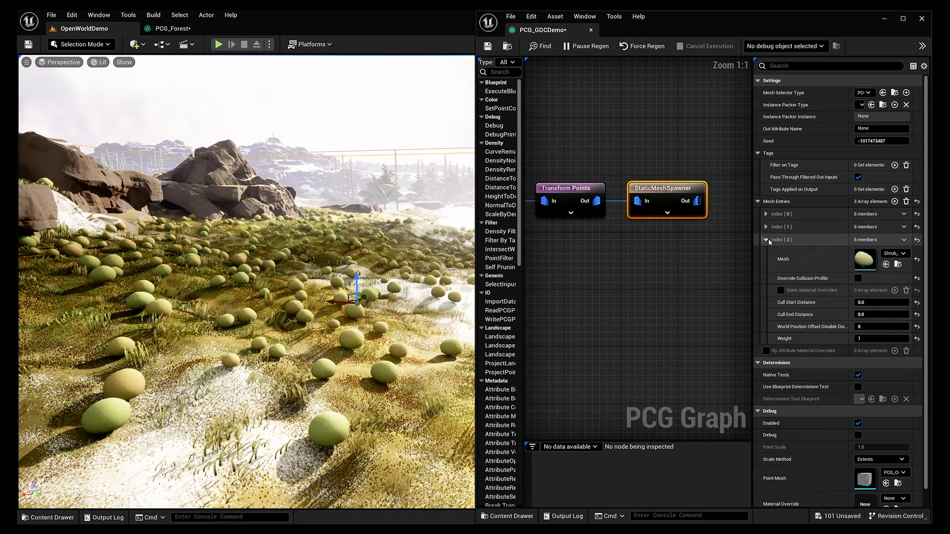
click(788, 241)
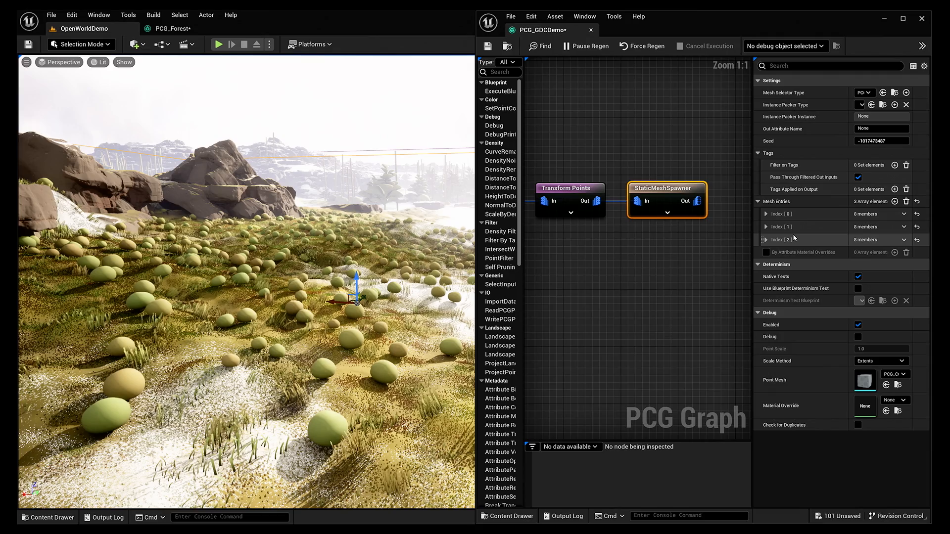
drag(753, 163, 692, 154)
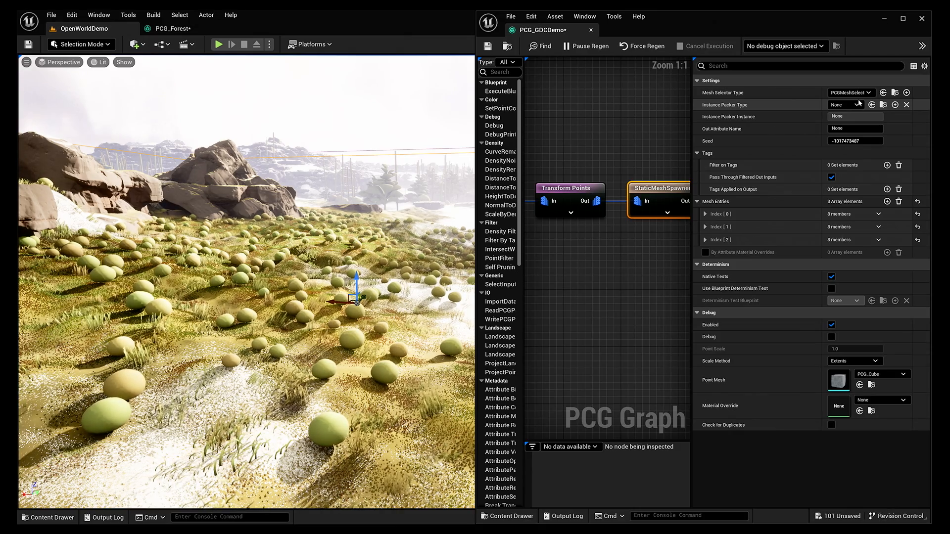
Expand all three mesh entries and set the Weight of the Grass_001 entry to 15.
click(705, 213)
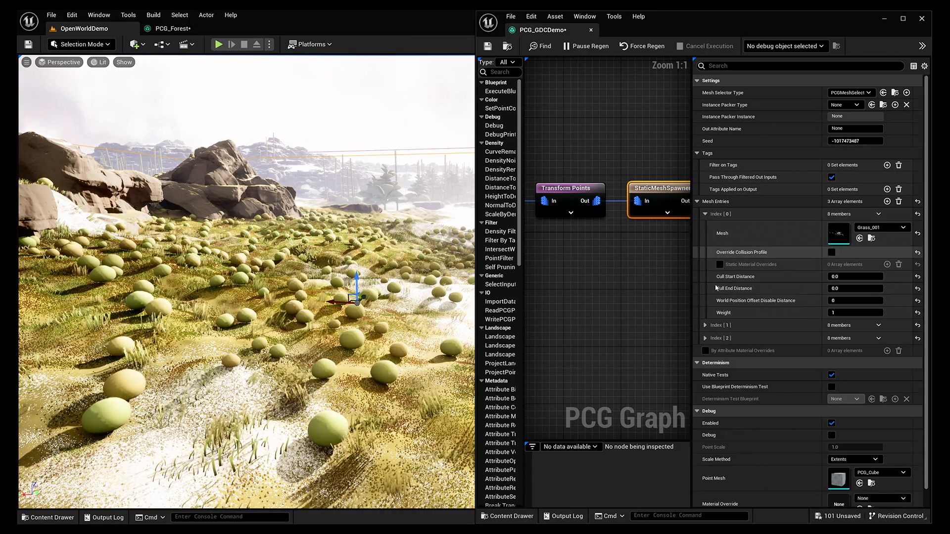
click(707, 326)
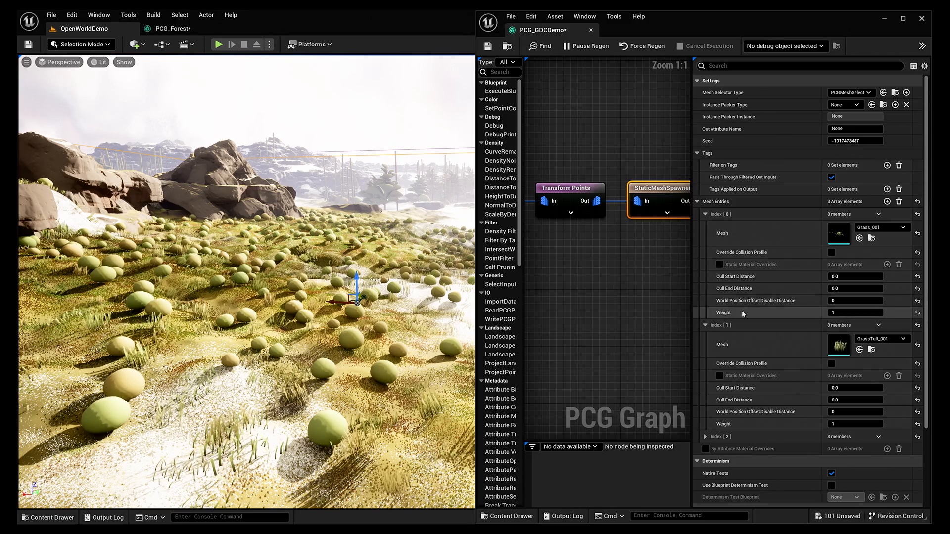
scroll(816, 326, down, 2)
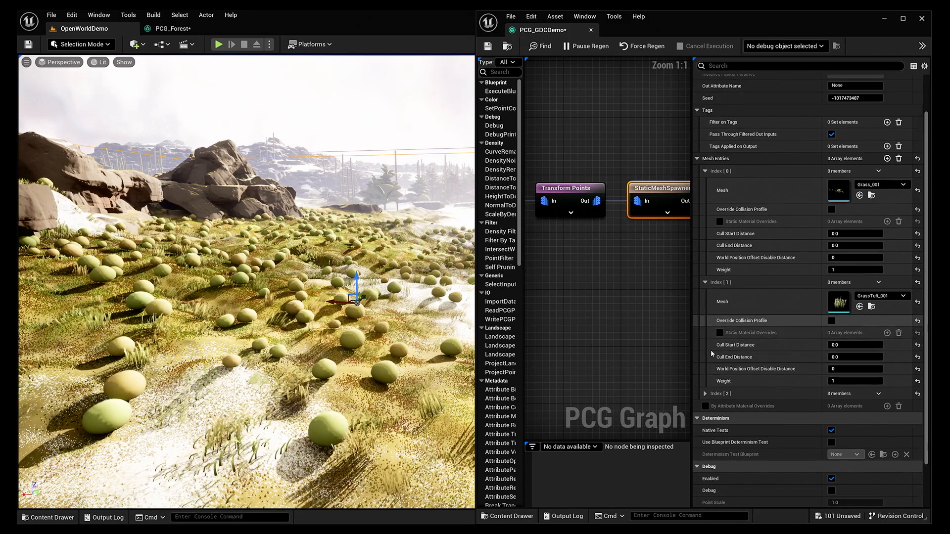
click(705, 393)
click(850, 270)
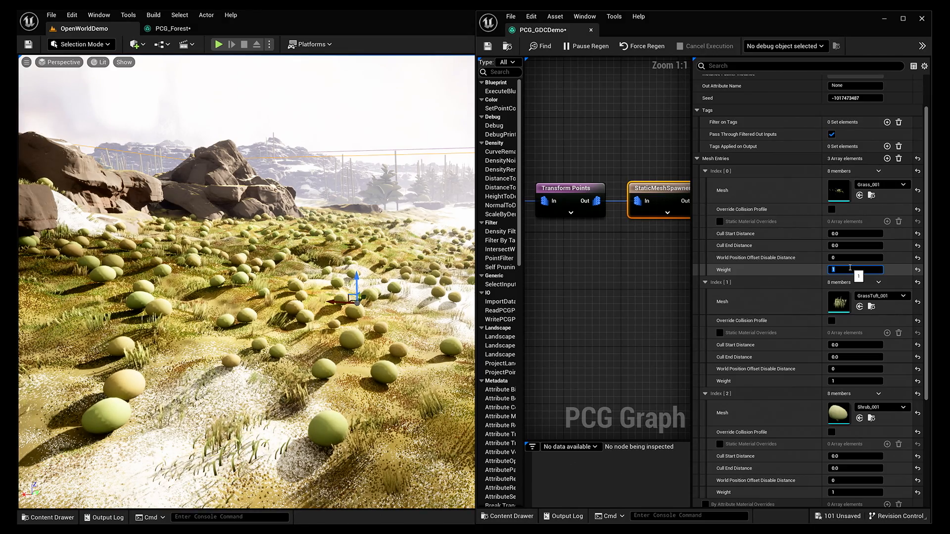
text(51)
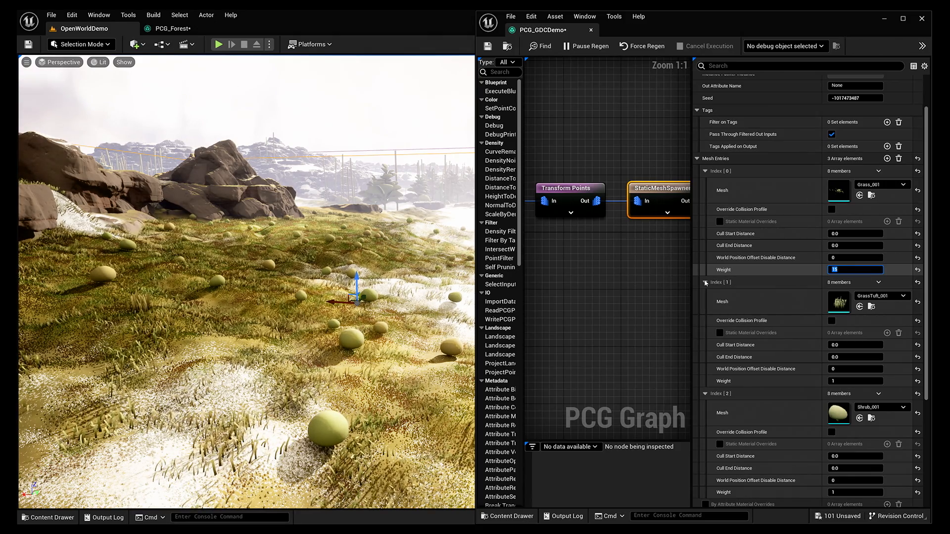
key(Return)
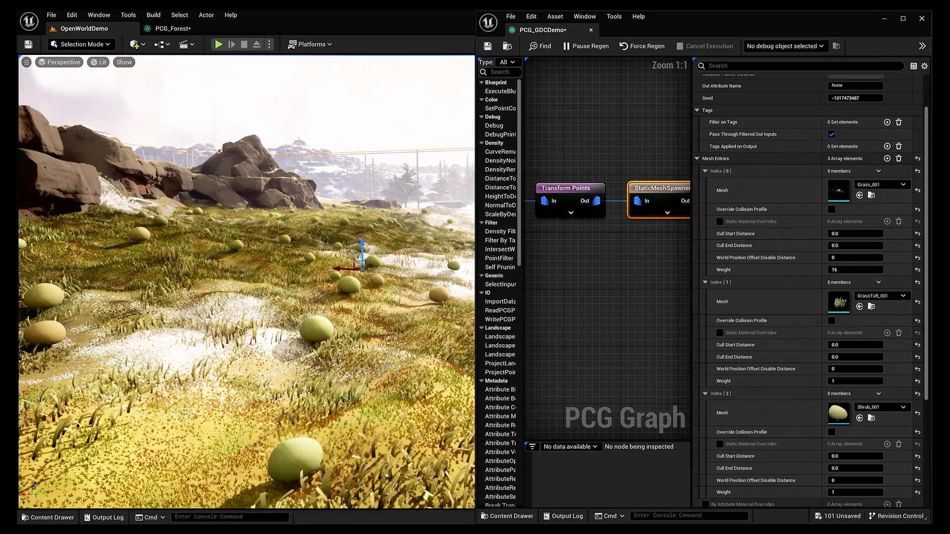
Try a Scale Max of 5 on the Transform Points node and set it back to 2.
scroll(628, 257, down, 2)
right_drag(592, 276, 609, 293)
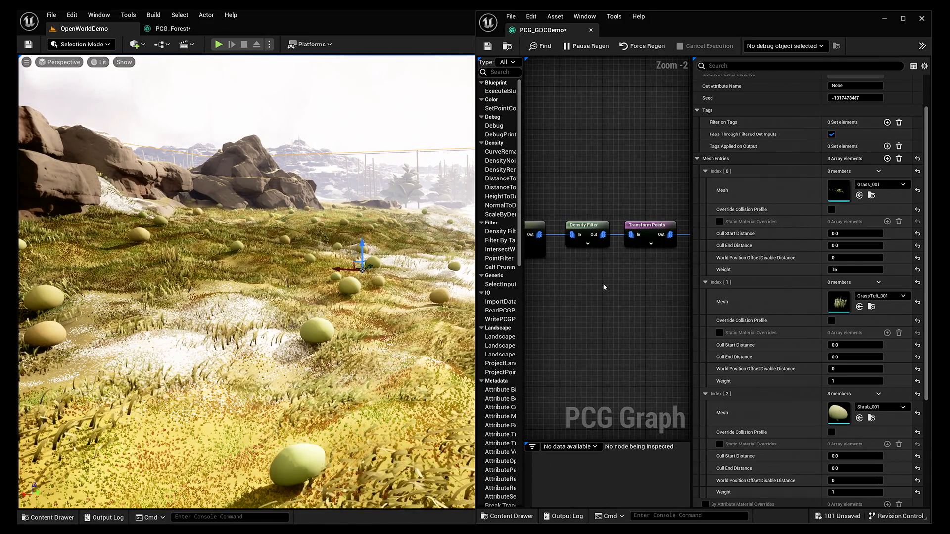
right_drag(605, 281, 606, 261)
click(666, 222)
click(896, 201)
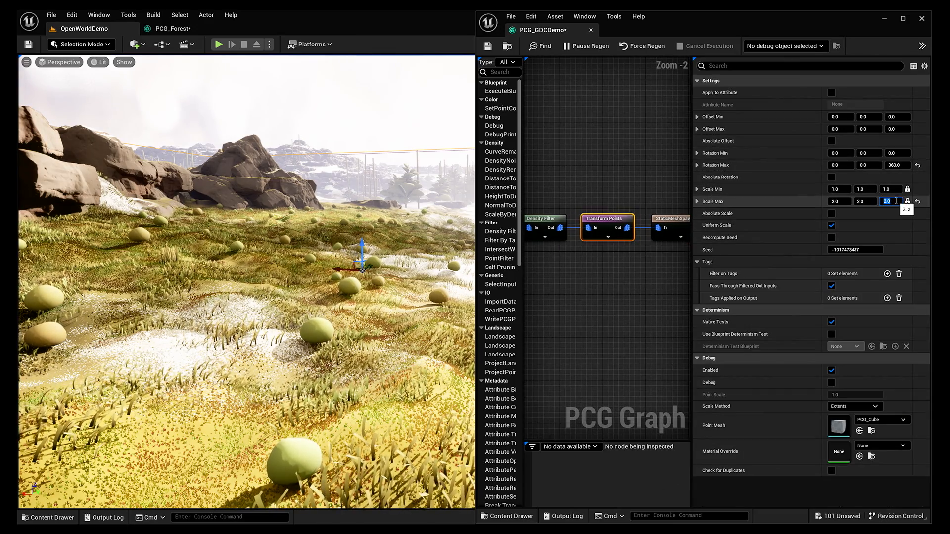
text(5)
key(Return)
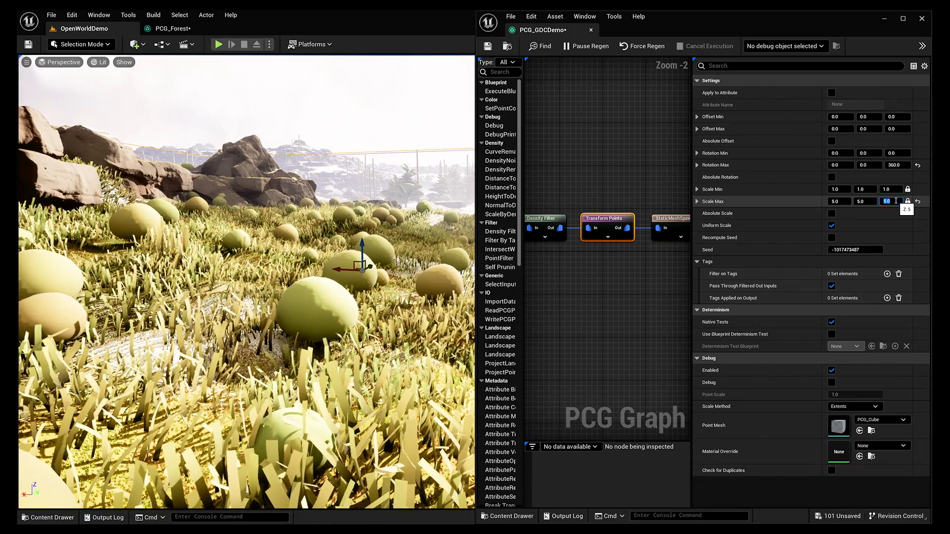
text(2)
key(Return)
Set the Transform Points node's Rotation Max Z to 0, keeping Scale Max at 2.0.
click(895, 166)
text(0)
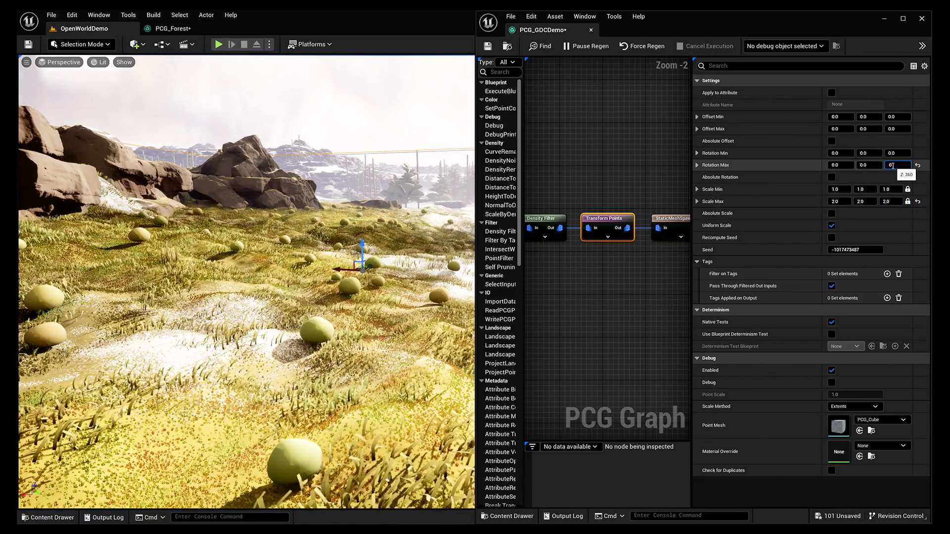
key(Return)
click(897, 202)
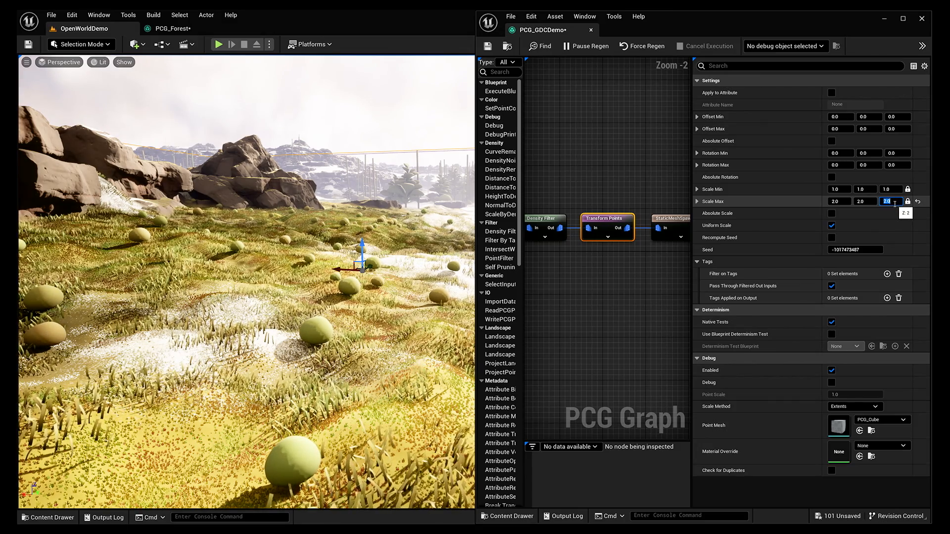
key(Return)
Widen the graph editor window over the level viewport and frame the whole node chain from Input to StaticMeshSpawner.
right_drag(628, 294, 647, 311)
drag(469, 165, 203, 167)
drag(548, 162, 781, 163)
right_drag(419, 159, 568, 170)
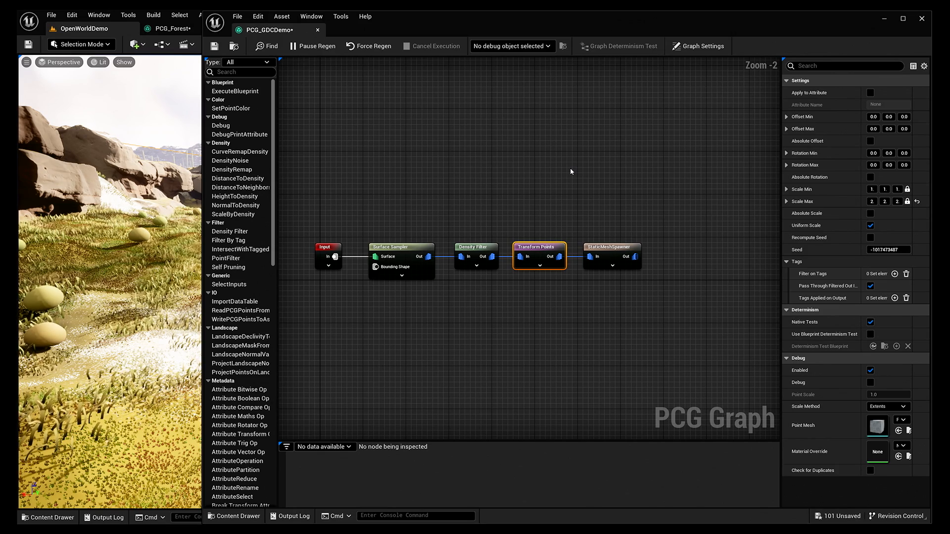
right_drag(591, 159, 671, 150)
Inspect the Transform Points node's point data for debug object PCGPartitionActor_-3_-2_0 / PCGComponent_3, enlarging the table to examine all attribute columns.
click(493, 240)
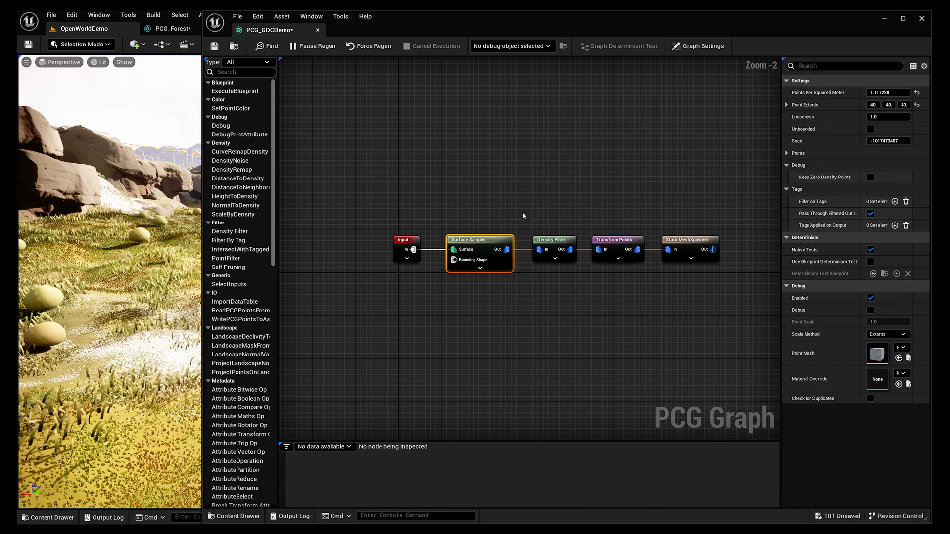
right_drag(530, 209, 554, 192)
click(645, 226)
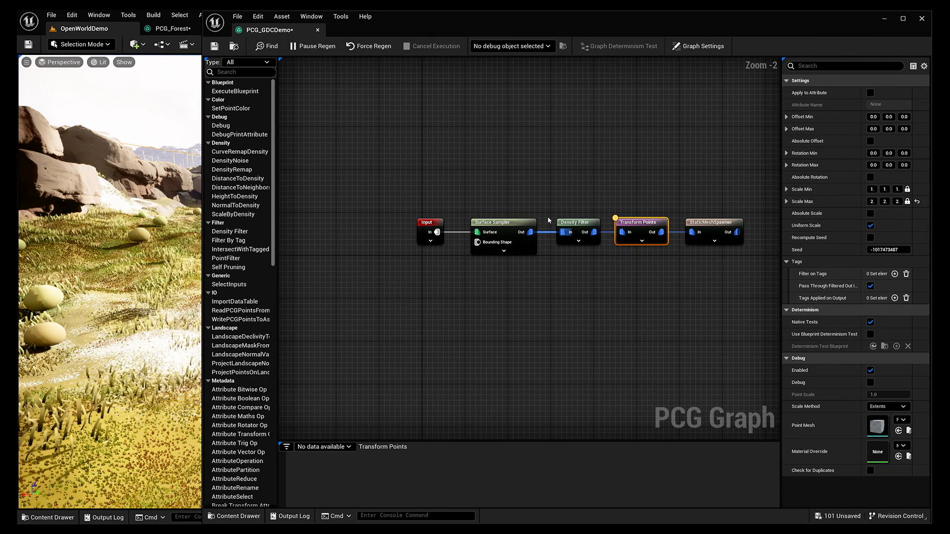
click(512, 46)
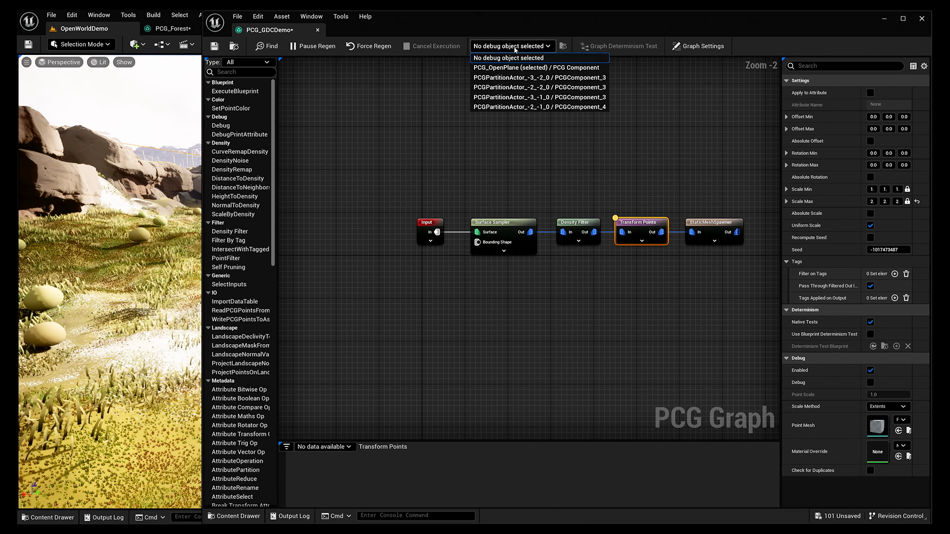
click(535, 77)
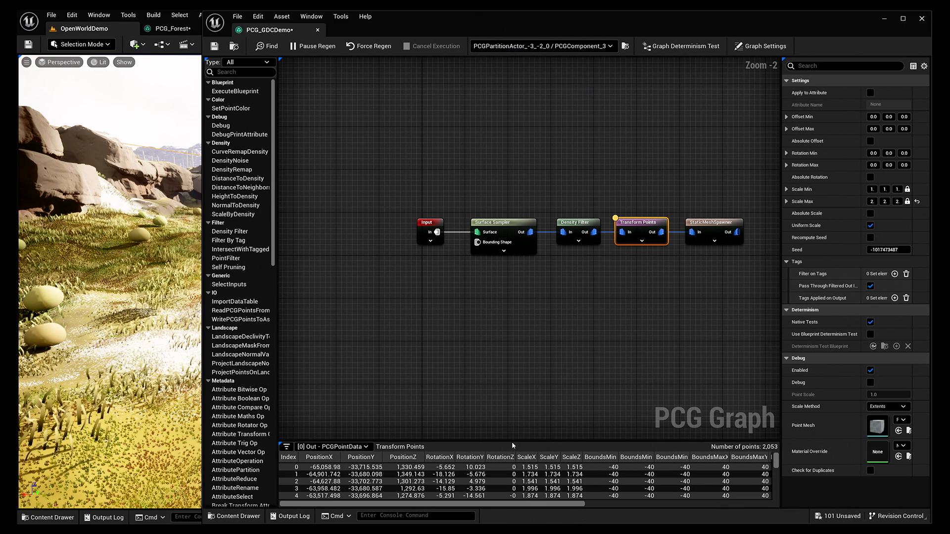
drag(511, 441, 521, 168)
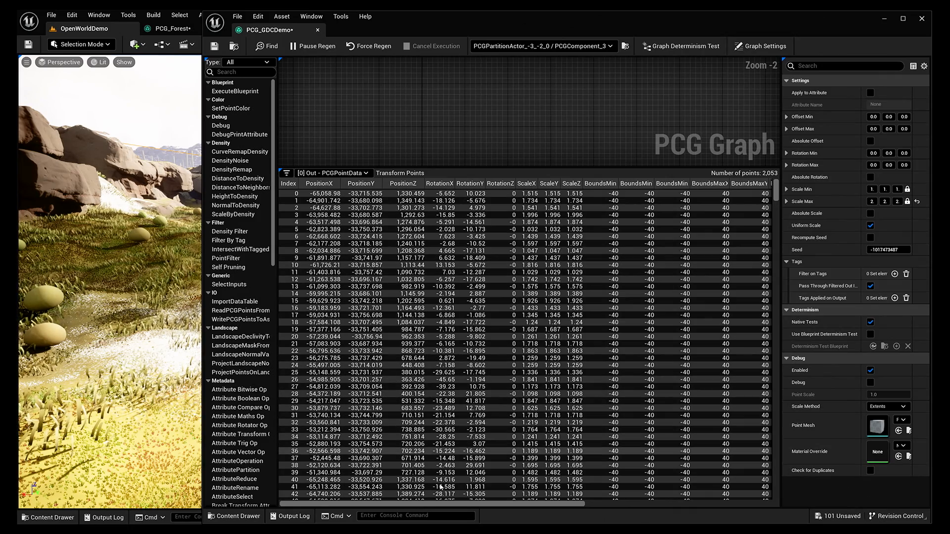
drag(447, 510, 663, 495)
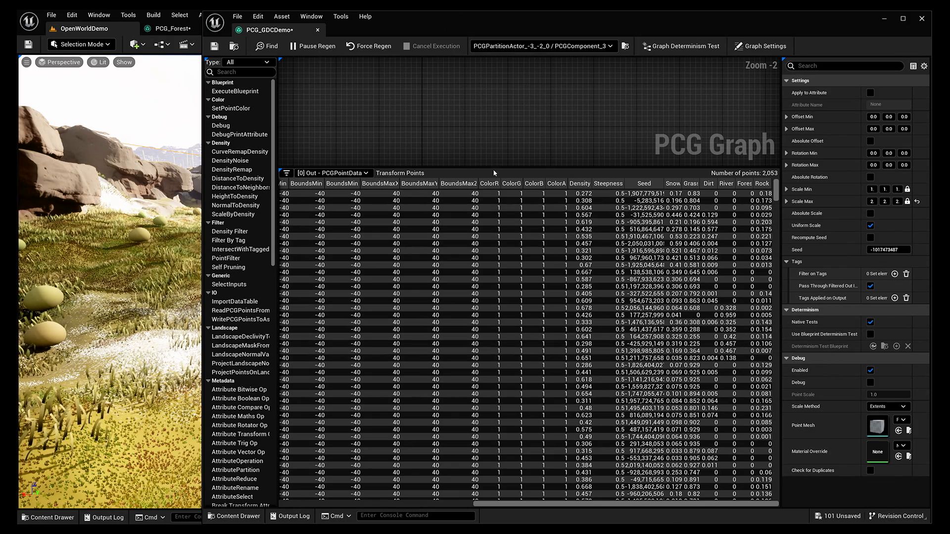
Reset the debug object to none selected and shrink the graph editor window to uncover the level editor.
drag(411, 168, 417, 333)
click(549, 48)
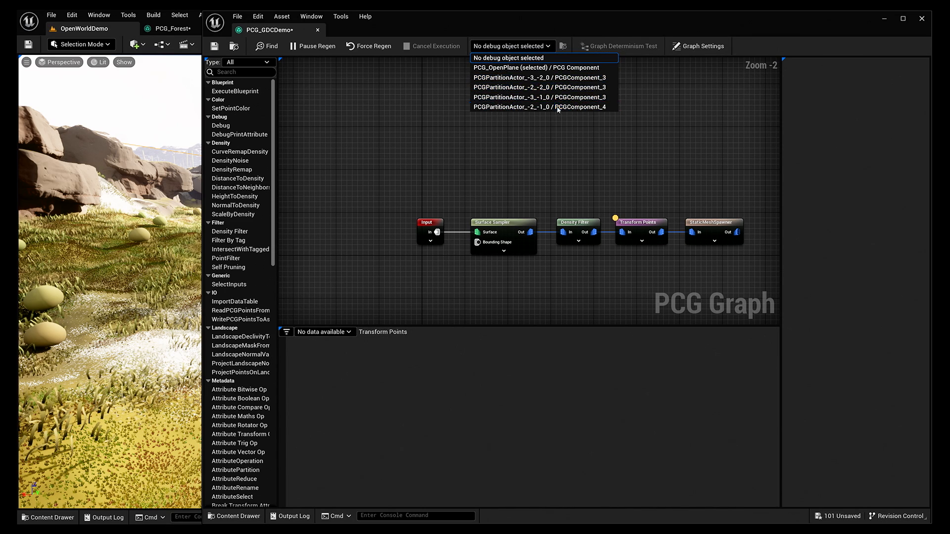
drag(457, 19, 455, 38)
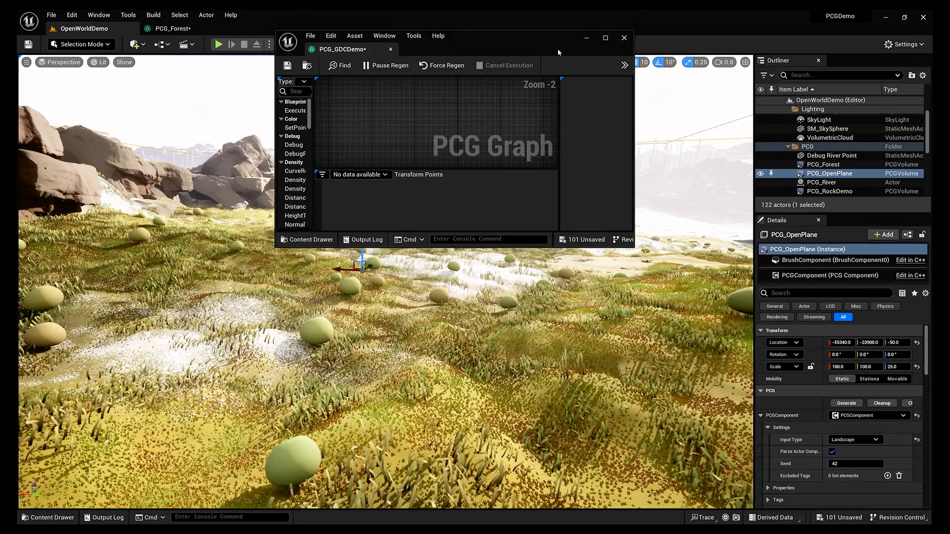
Close the PCG_GDCDemo graph window and expand PCGWorldActor in an enlarged Outliner to browse its partition actors.
click(624, 38)
double_click(904, 173)
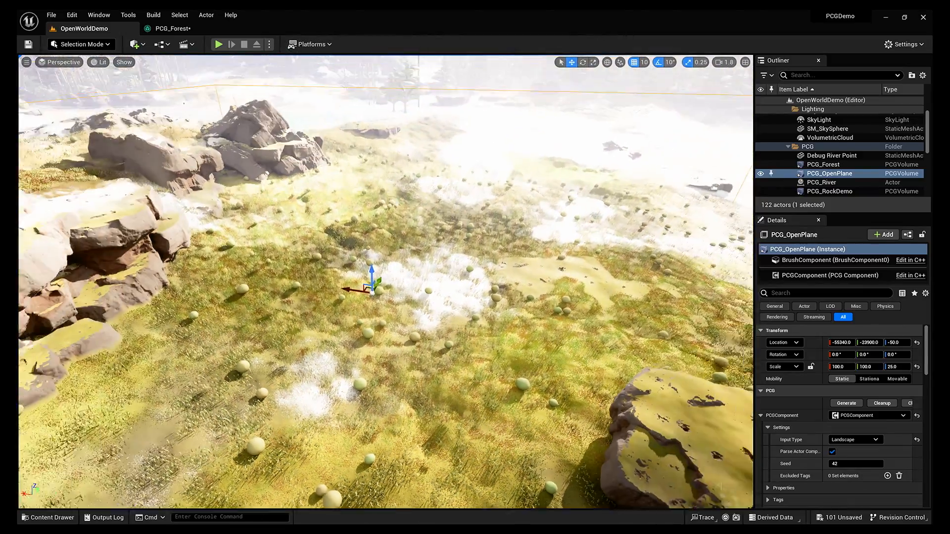
scroll(810, 182, down, 3)
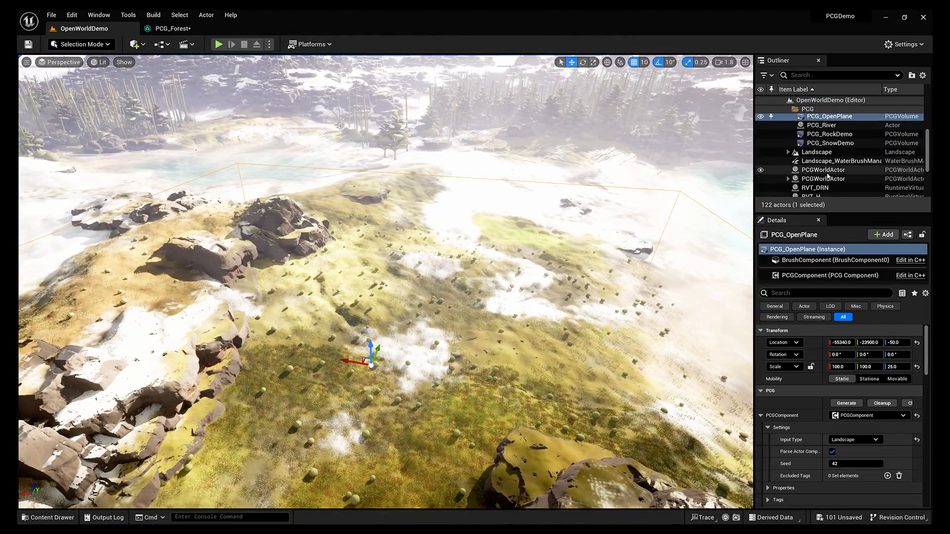
click(812, 180)
click(788, 179)
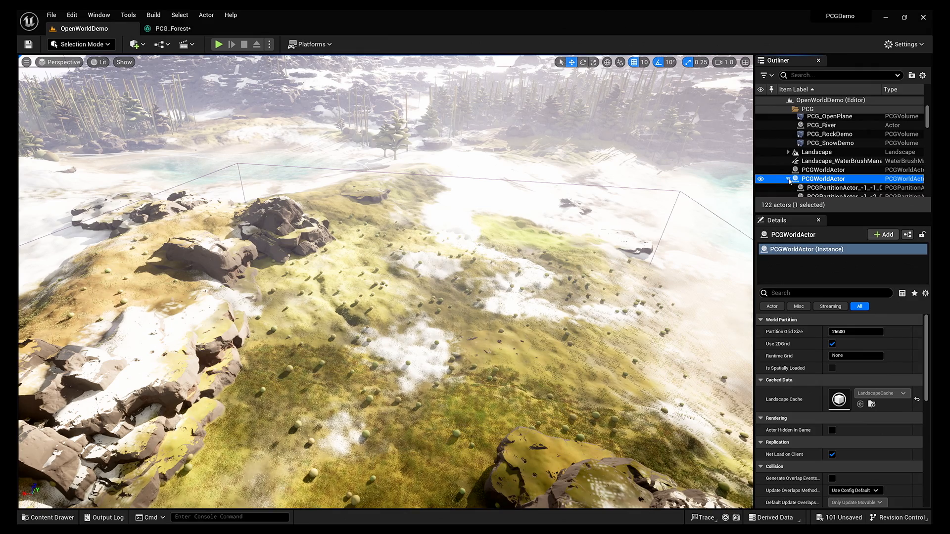
scroll(833, 181, down, 5)
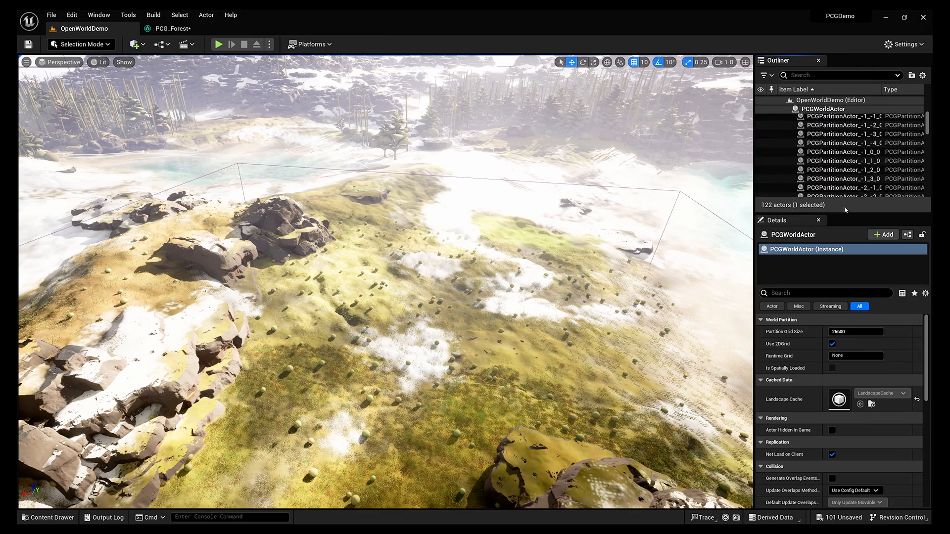
drag(846, 215, 846, 376)
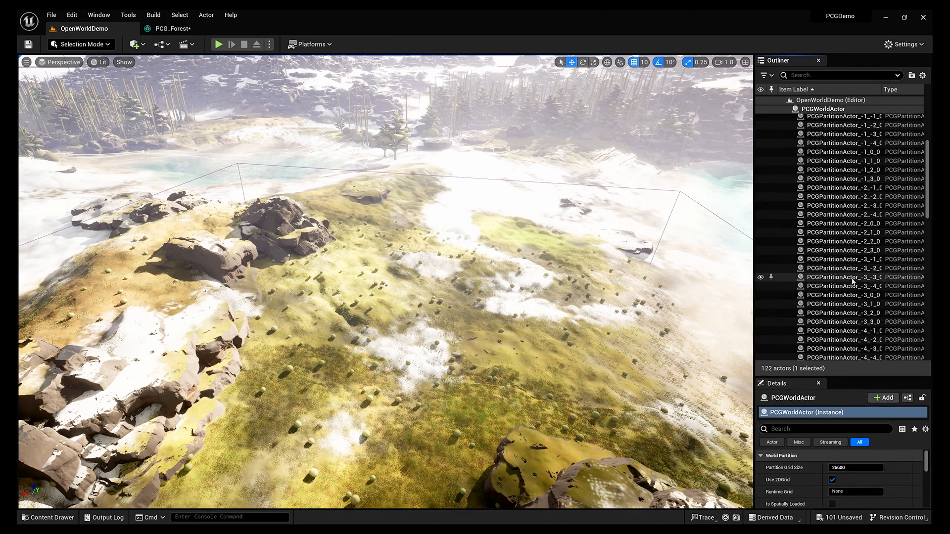
scroll(841, 282, down, 3)
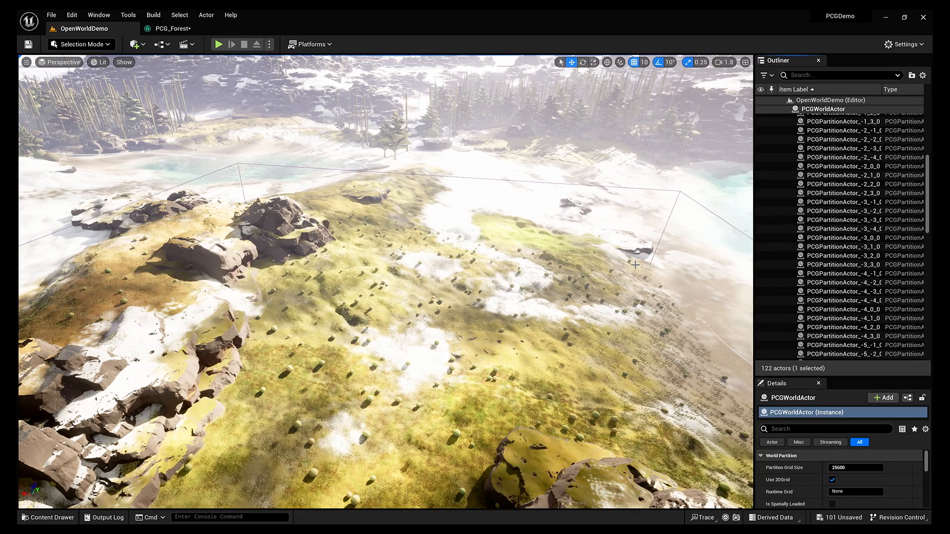
Select PCGPartitionActor_-2_1_0 and examine the area of the snowy terrain that its meshes cover.
click(836, 175)
key(w)
scroll(460, 291, up, 4)
right_drag(460, 291, 460, 290)
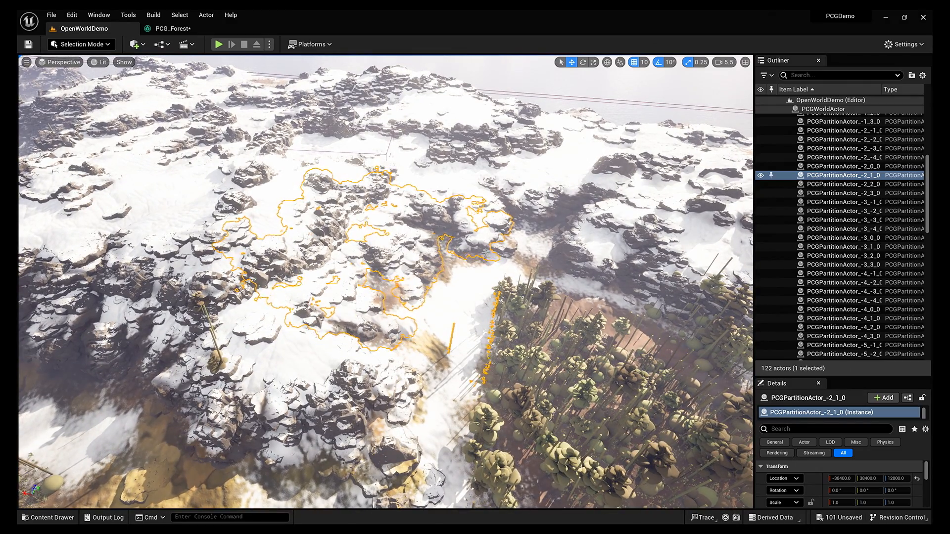
right_drag(493, 255, 352, 254)
right_drag(534, 256, 531, 263)
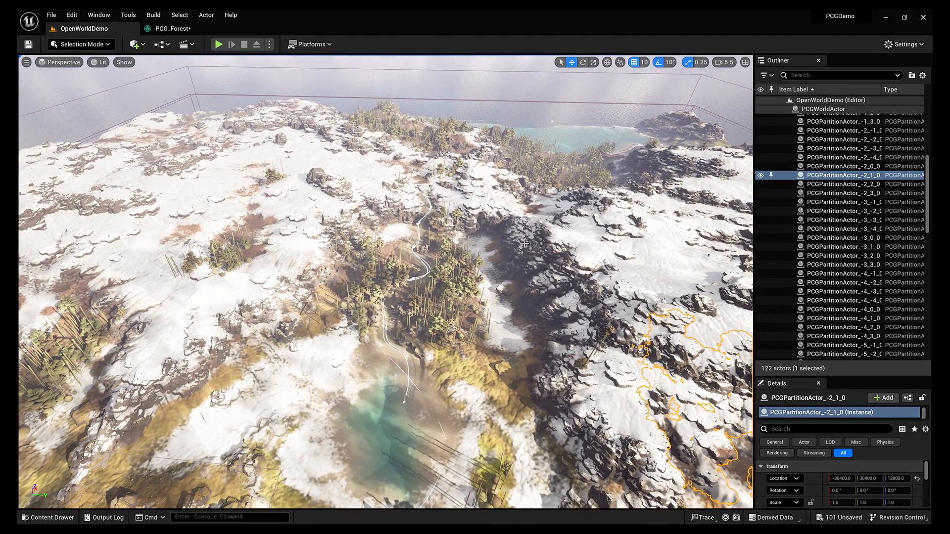
right_drag(526, 246, 539, 250)
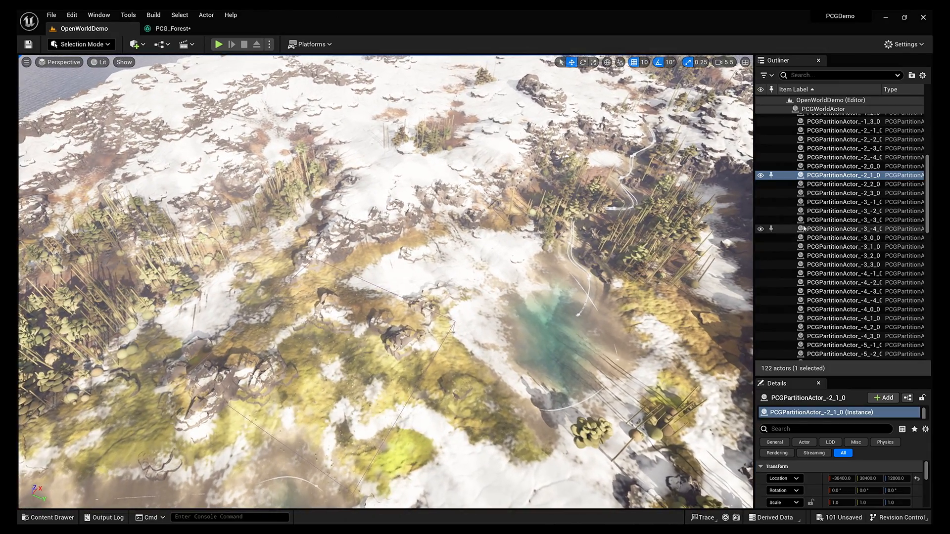
Collapse the PCGWorldActor hierarchy and select the PCG_SnowDemo volume in the snowfield.
scroll(817, 208, up, 8)
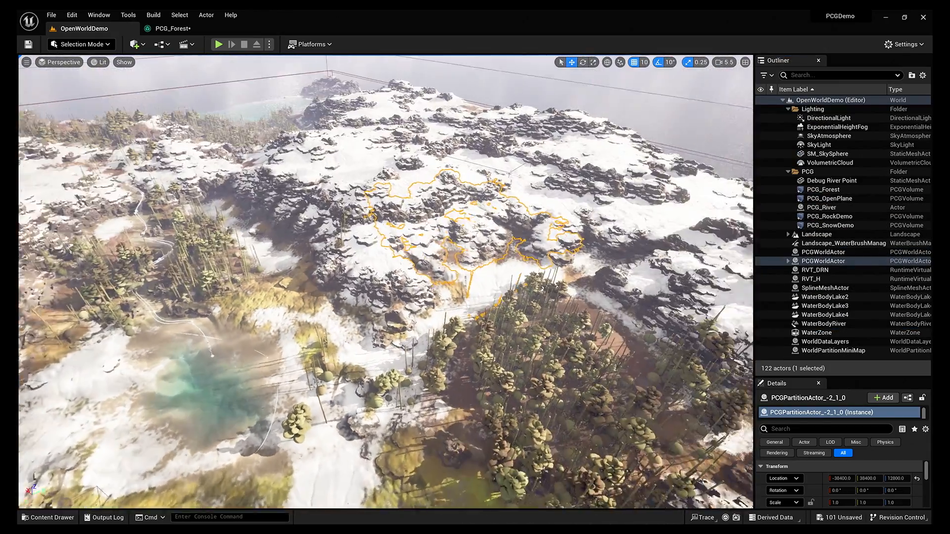
key(w)
right_drag(386, 282, 414, 263)
key(w)
scroll(393, 267, down, 6)
click(640, 167)
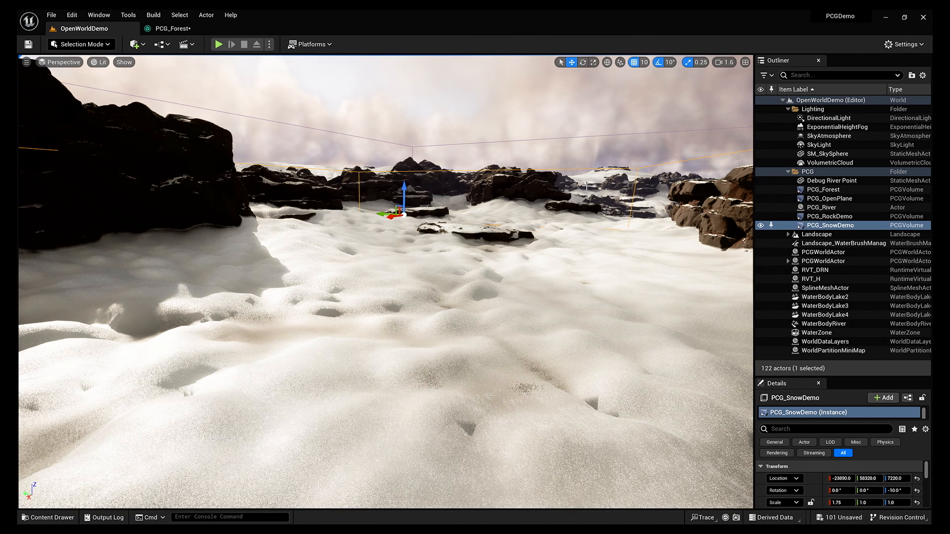
Generate the PCG content of the PCG_SnowDemo volume.
right_drag(386, 272, 386, 271)
right_drag(531, 276, 532, 275)
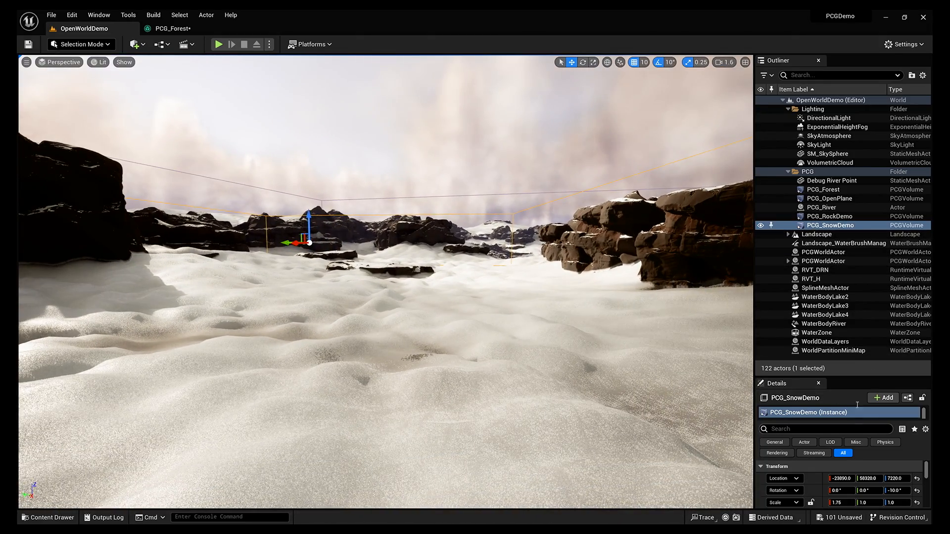
scroll(846, 470, down, 5)
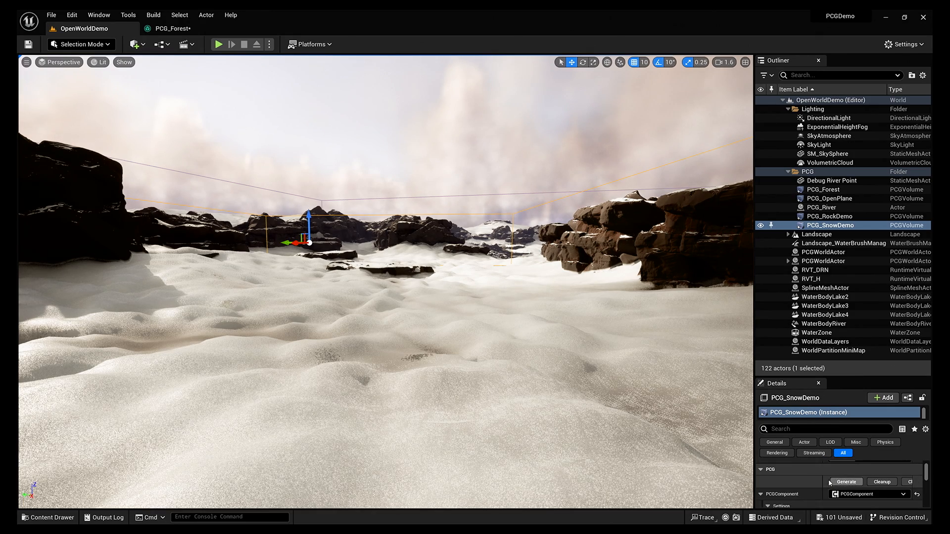
click(857, 481)
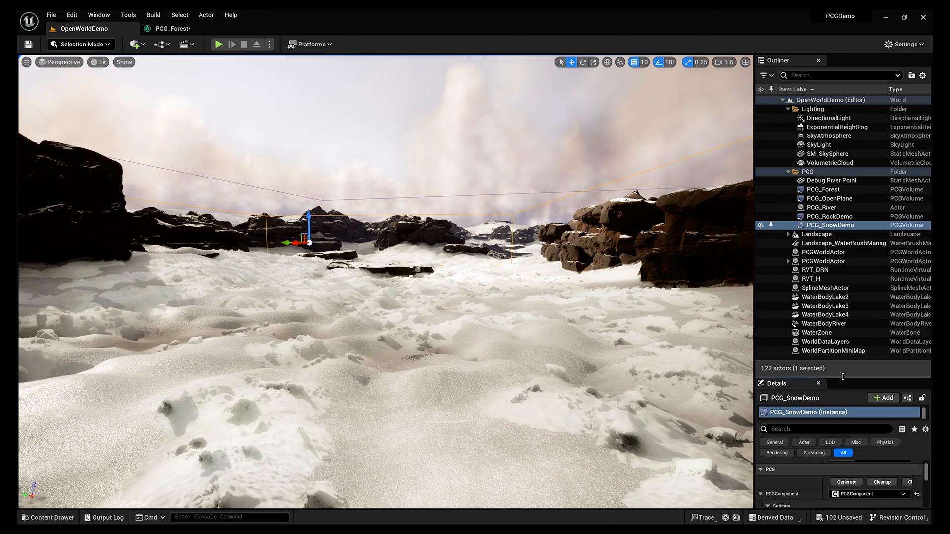
Select the PCG_River actor along the stream running through the forest beside the lake.
key(w)
right_drag(653, 336, 817, 376)
scroll(510, 329, down, 4)
key(w)
scroll(623, 346, up, 1)
key(w)
key(e)
scroll(597, 345, up, 8)
key(w)
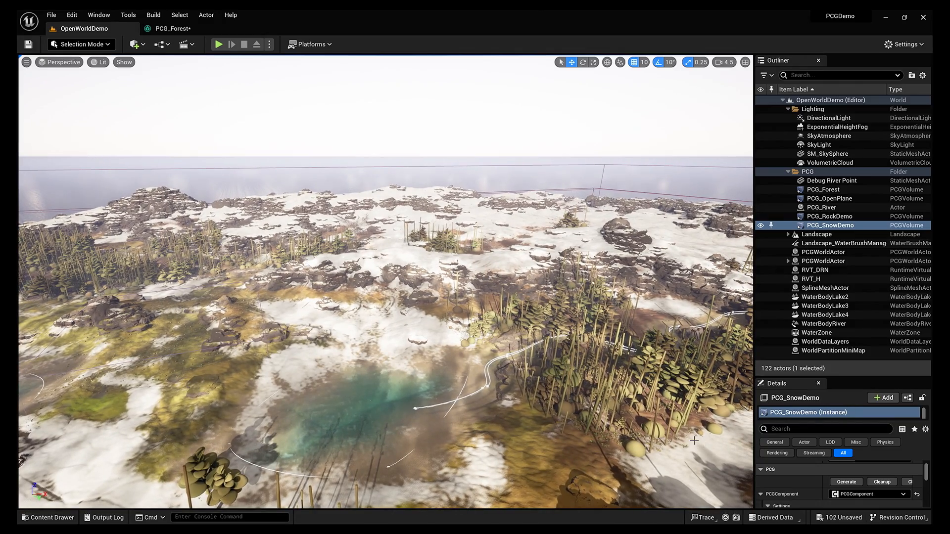
key(w)
right_drag(615, 295, 554, 346)
click(535, 348)
key(w)
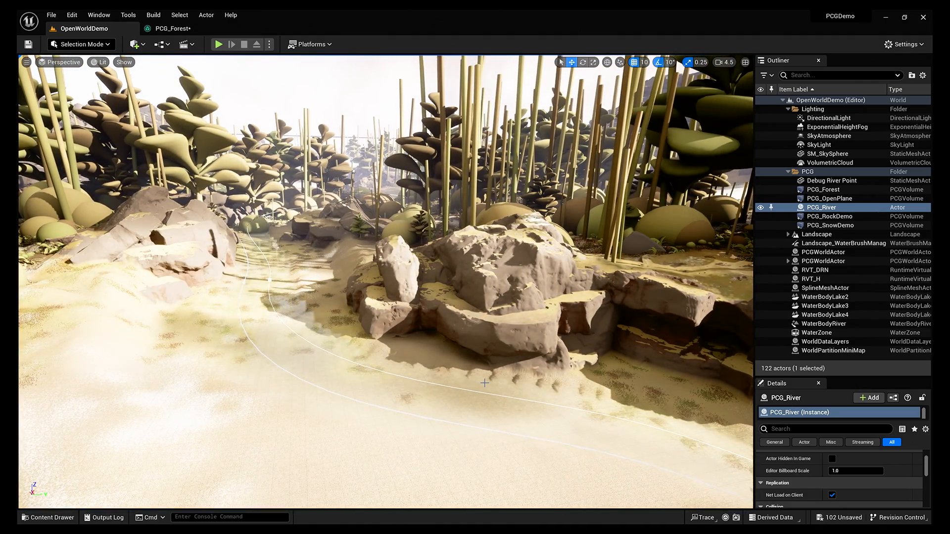
Enlarge the Details area and generate the content of PCG_River's PCG component along the river spline.
right_drag(308, 280, 138, 280)
key(w)
scroll(385, 282, down, 7)
right_drag(575, 336, 520, 310)
key(w)
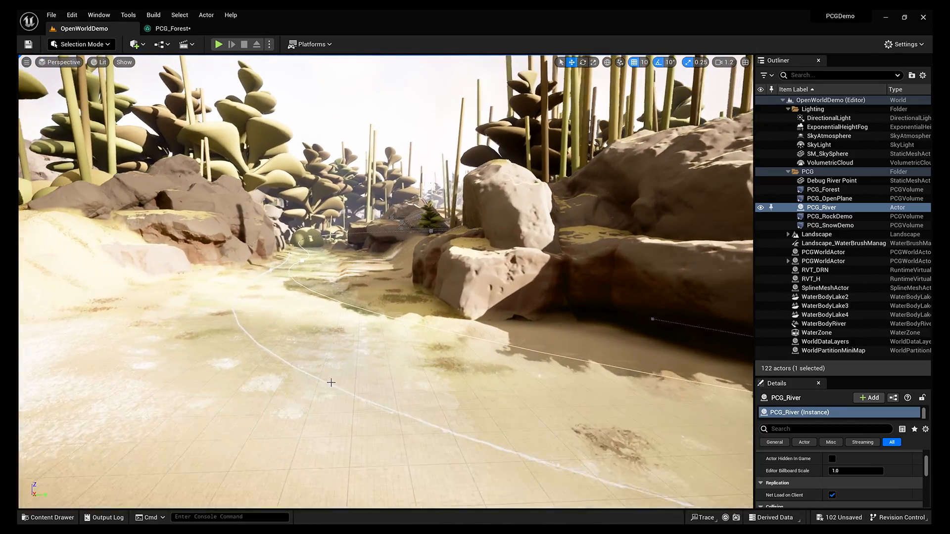
drag(836, 377, 831, 222)
drag(809, 266, 808, 292)
scroll(799, 289, down, 1)
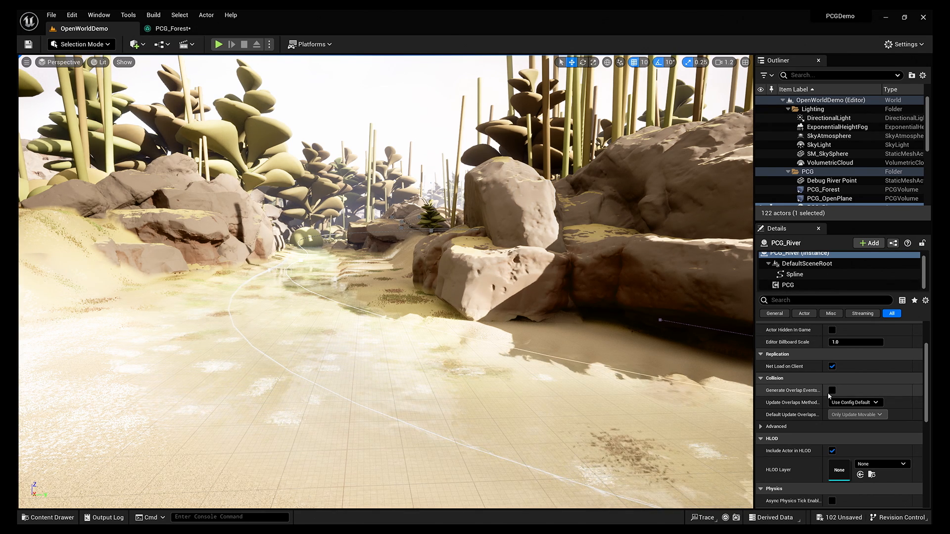
click(791, 285)
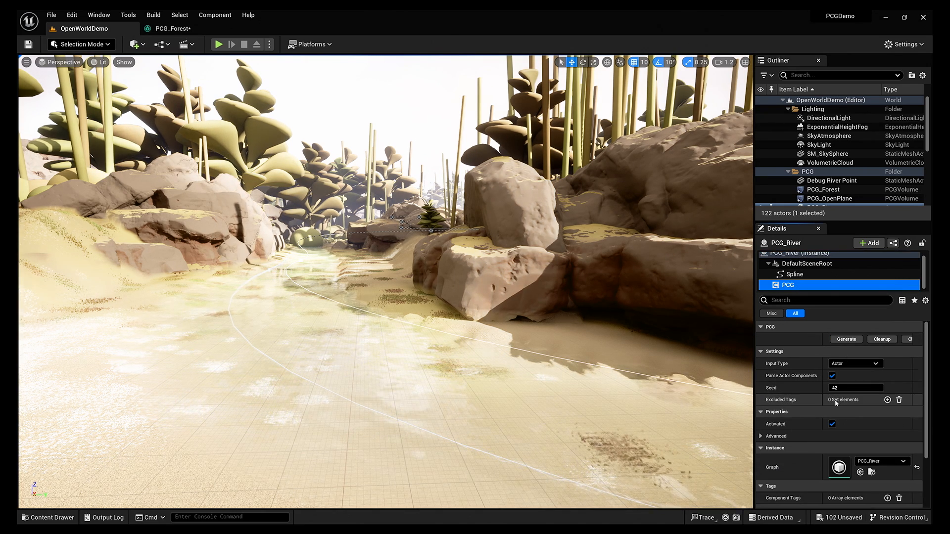
click(847, 339)
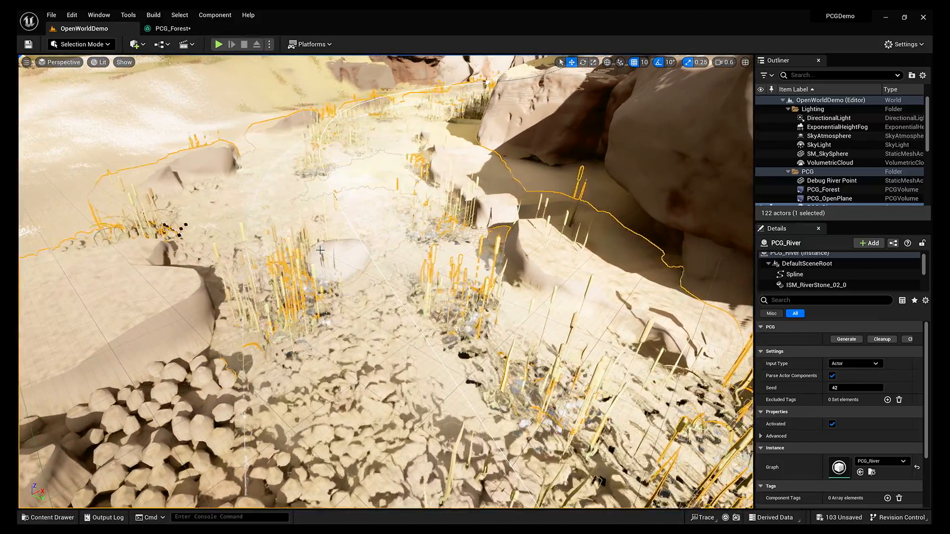
Inspect the generated stones and plants along the river and open the PCG_River graph.
key(w)
right_drag(385, 280, 148, 342)
scroll(302, 307, up, 2)
scroll(248, 322, up, 2)
scroll(223, 341, down, 2)
scroll(127, 332, up, 2)
double_click(839, 467)
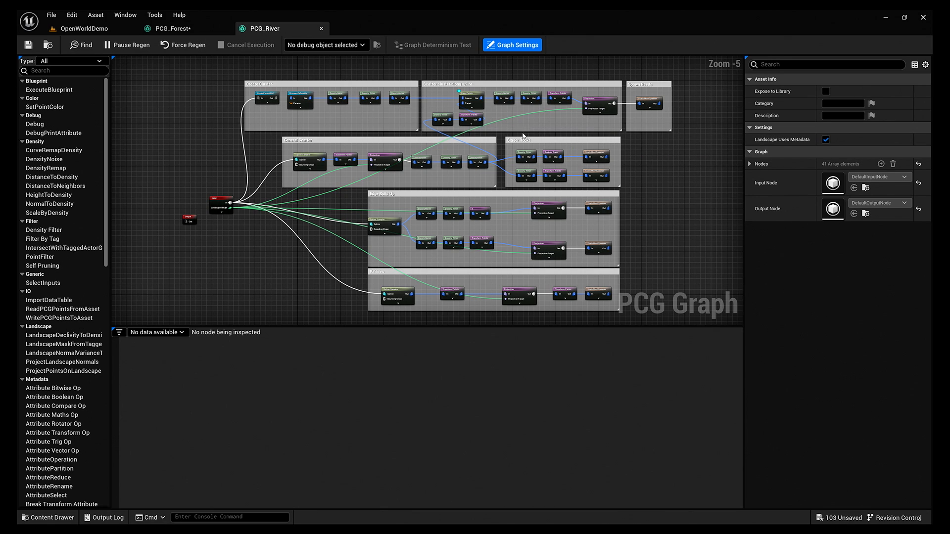
Select the Spline Sampler node in the General Scatter group and bring it into close view.
drag(163, 157, 243, 265)
drag(258, 146, 356, 182)
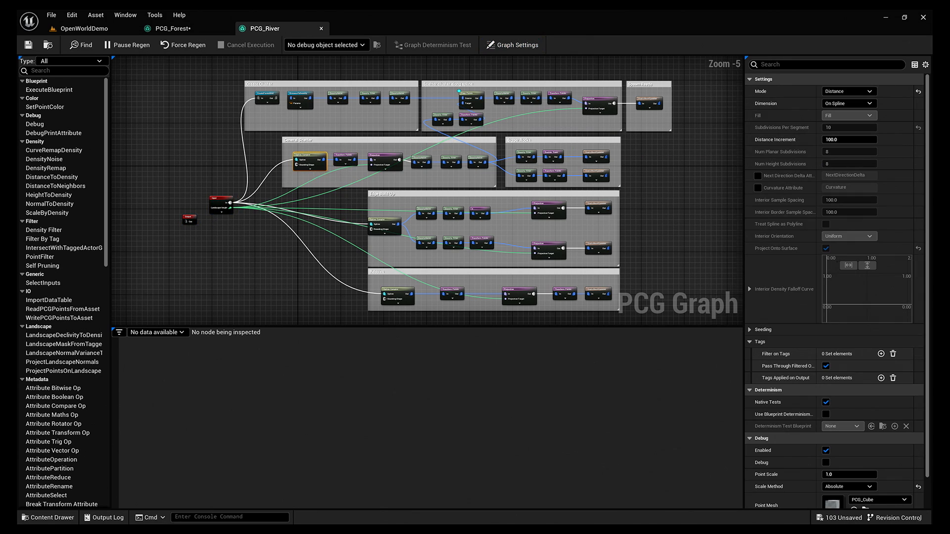
right_drag(393, 187, 316, 196)
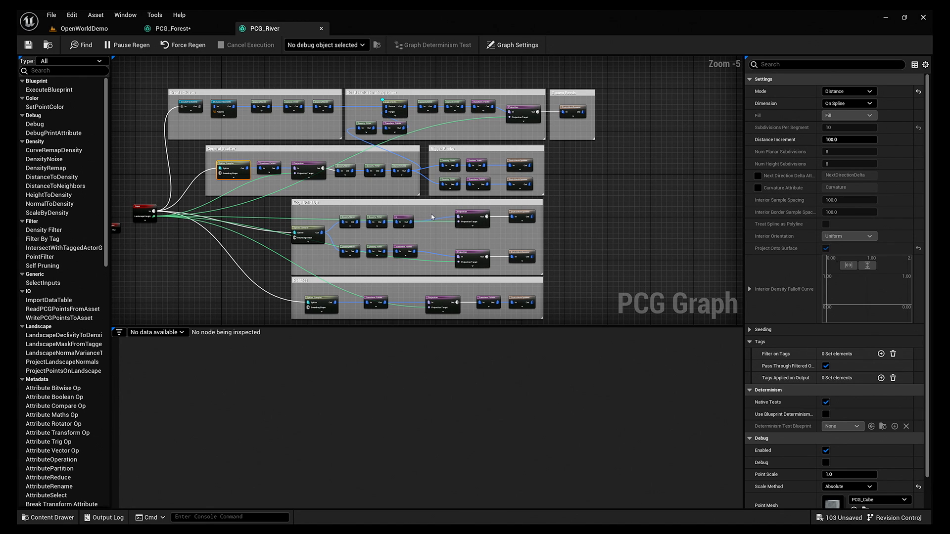
scroll(277, 225, up, 5)
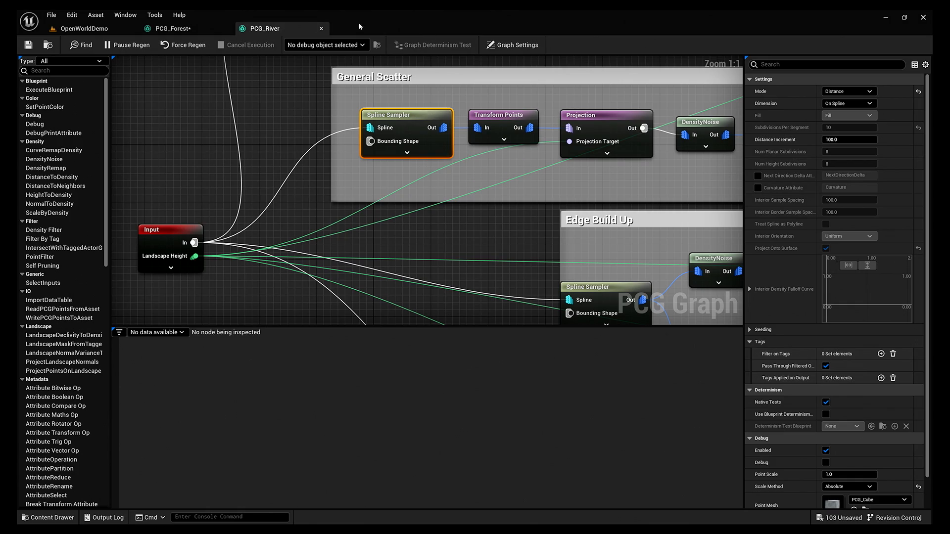
Place the PCG_River graph in a separate window beside the level and enable debug display on the General Scatter Spline Sampler.
drag(275, 31, 491, 195)
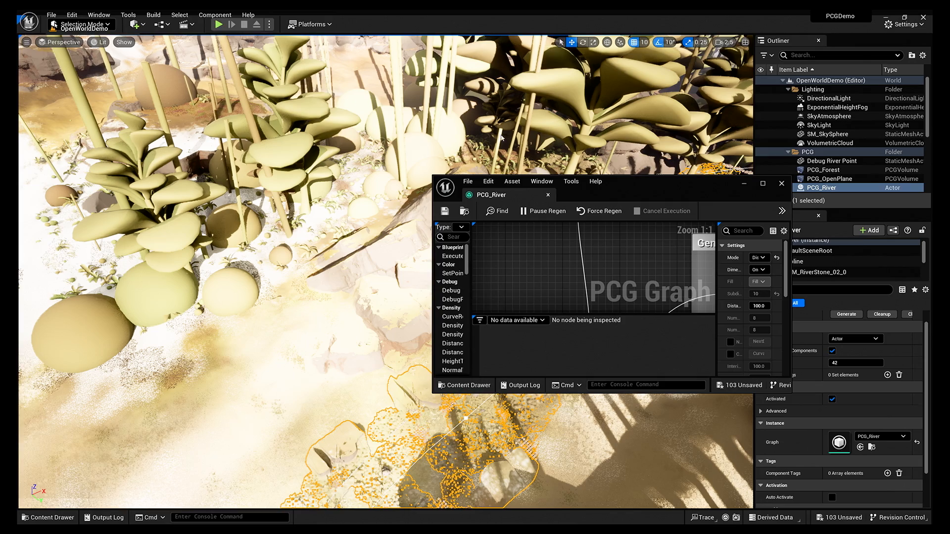
key(super+Right)
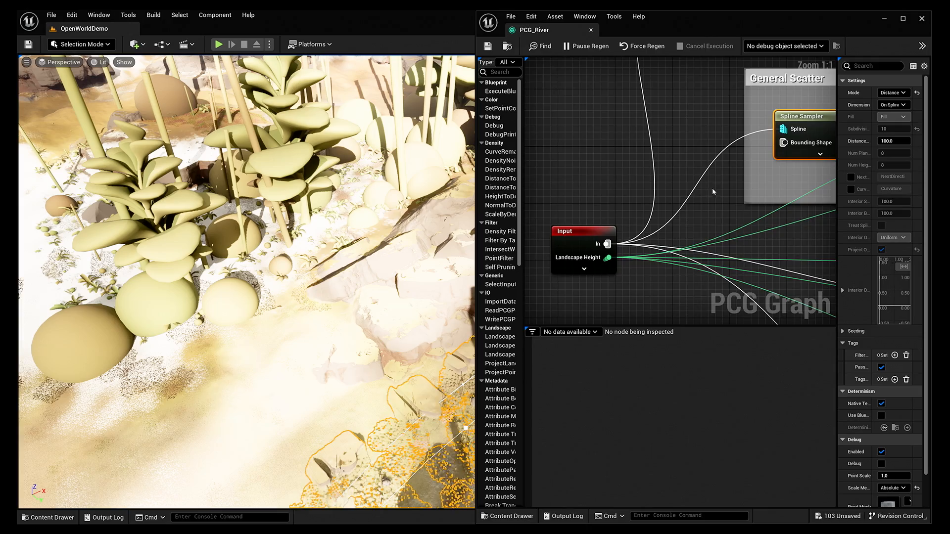
right_drag(715, 191, 531, 214)
key(d)
mouse_move(297, 282)
right_down()
mouse_move(356, 312)
mouse_move(445, 302)
mouse_move(329, 290)
right_up()
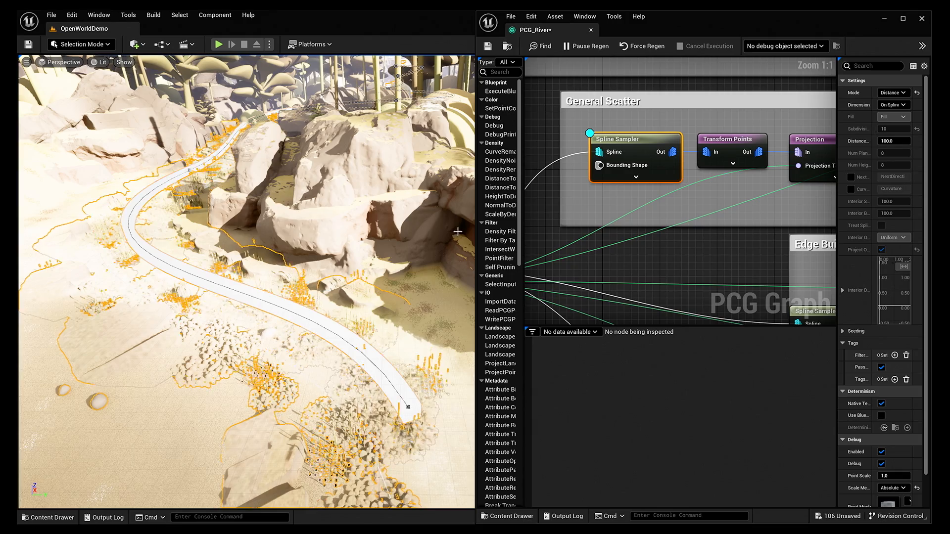
Widen the Spline Sampler's settings area and review the available sampling modes, keeping Distance.
drag(838, 95, 757, 95)
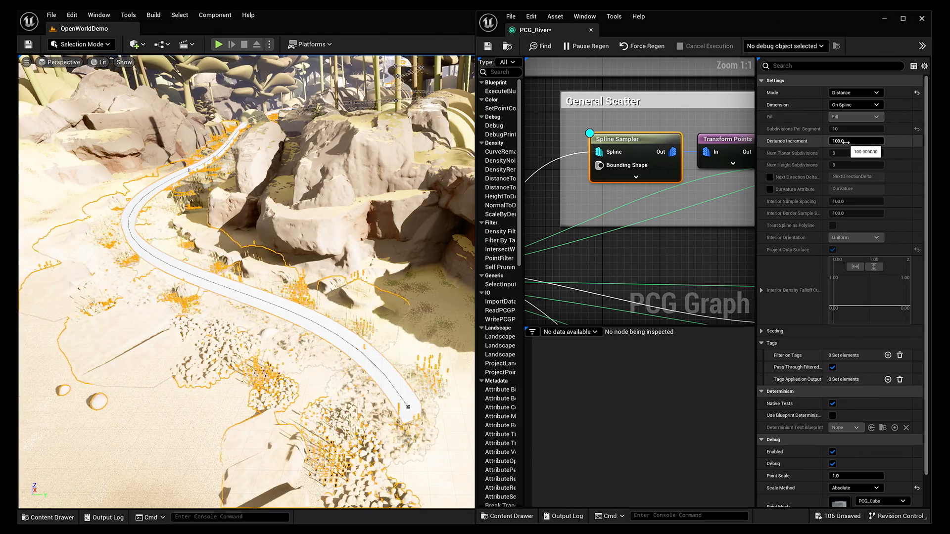
click(865, 94)
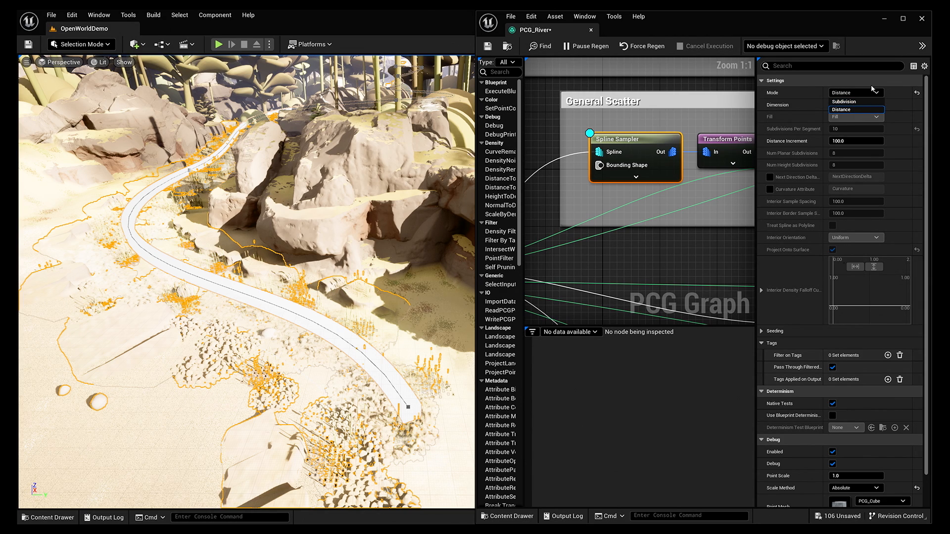
click(868, 92)
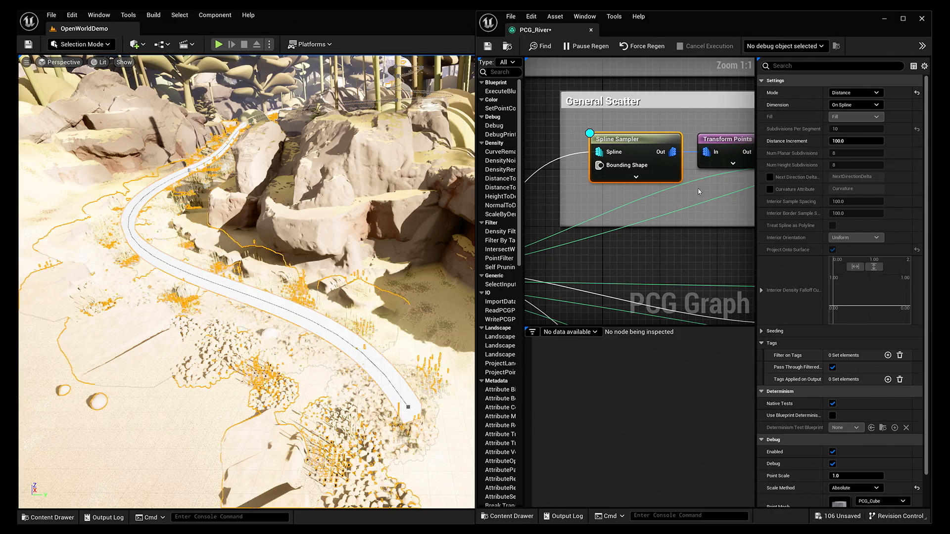
Switch the debug display from the Spline Sampler to the General Scatter Transform Points node and examine its offset points.
right_drag(699, 189, 625, 191)
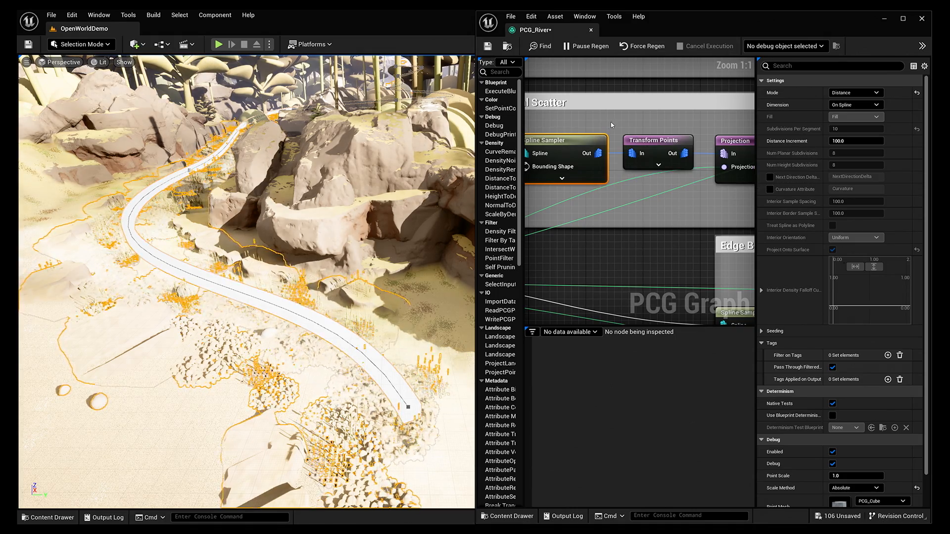
right_drag(612, 125, 630, 137)
click(685, 140)
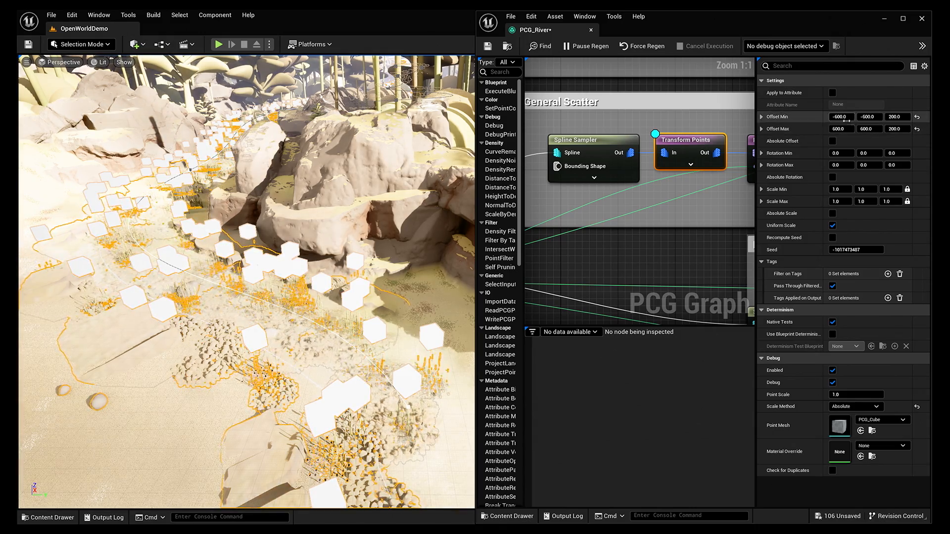
right_drag(316, 257, 316, 198)
mouse_move(350, 243)
right_down()
mouse_move(351, 262)
mouse_move(350, 243)
right_up()
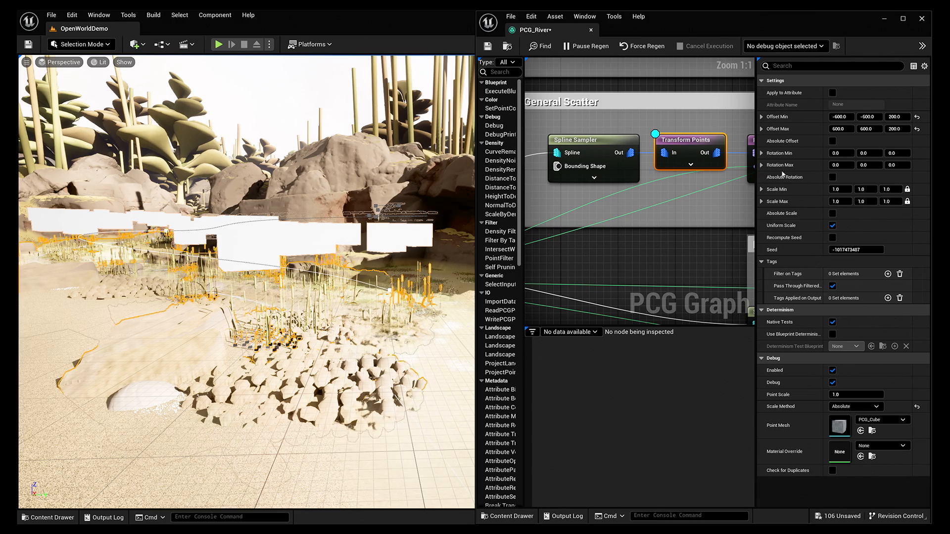
Examine the General Scatter Projection node with debug display, trace its Projection Target to the Input's Landscape Height, and turn its debug off.
right_drag(703, 142, 598, 161)
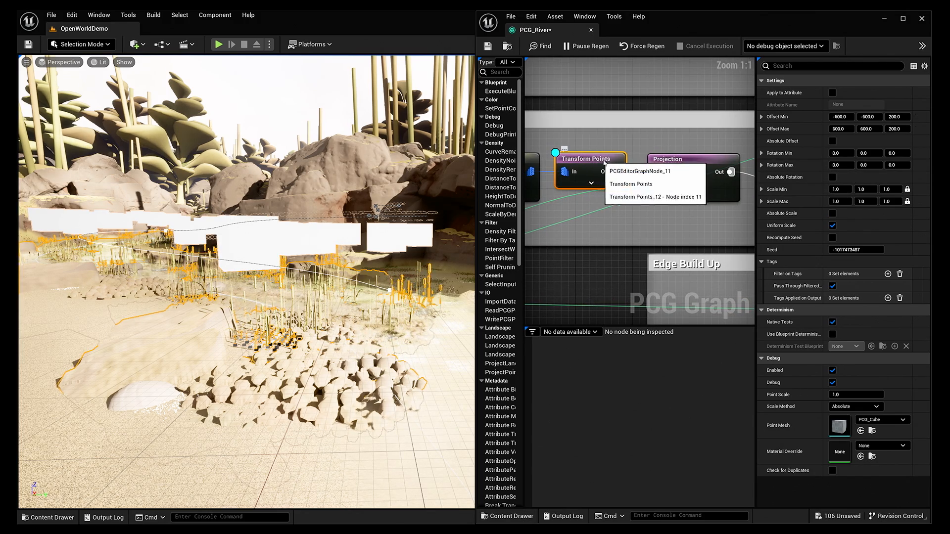
click(685, 163)
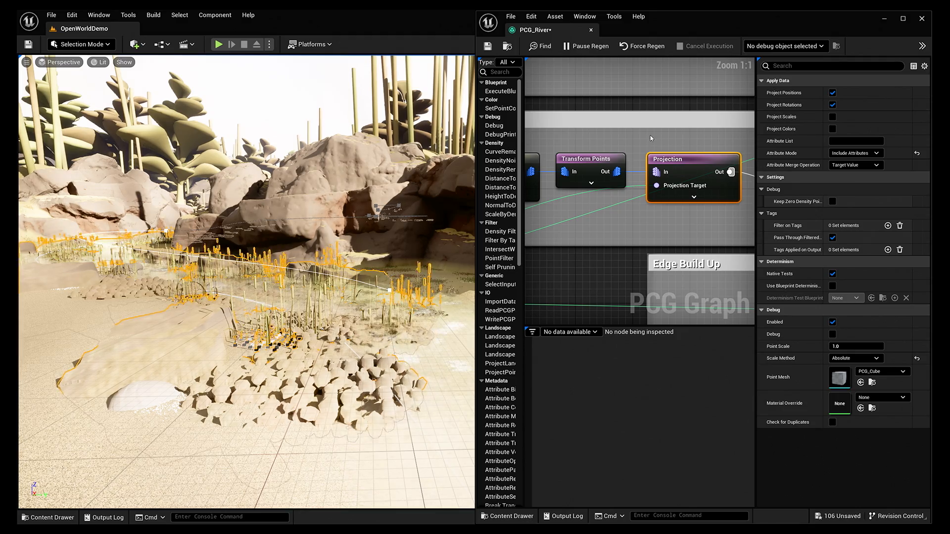
key(d)
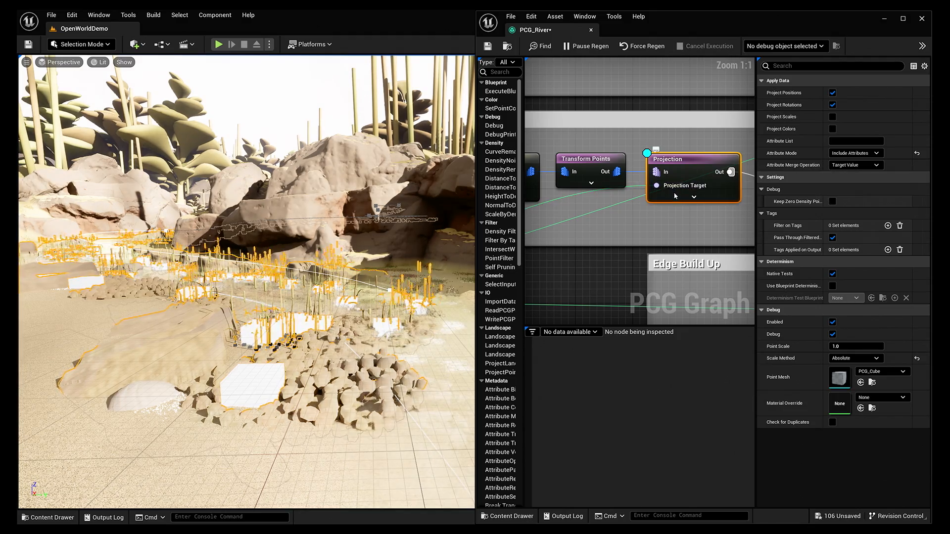
right_drag(569, 215, 696, 194)
scroll(606, 233, down, 3)
scroll(606, 232, up, 3)
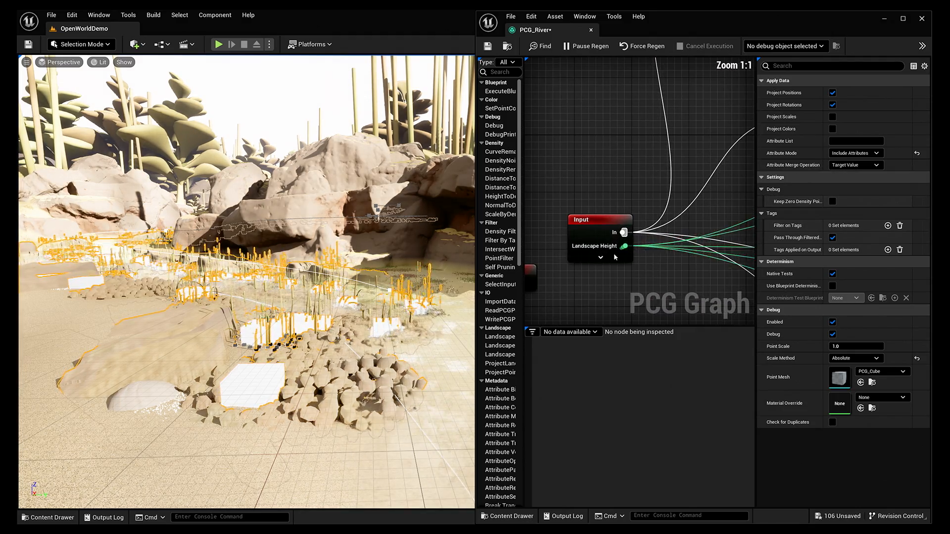
right_drag(719, 231, 526, 269)
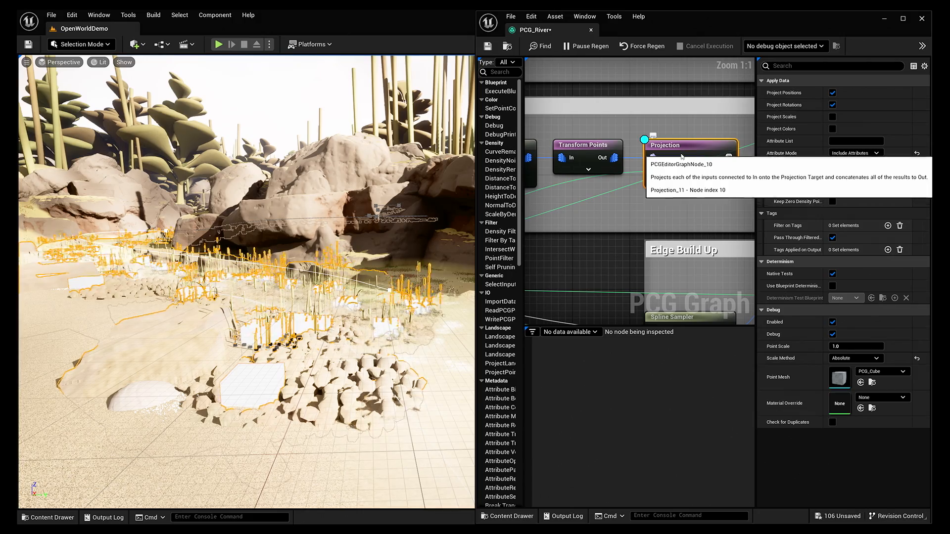
right_drag(682, 156, 643, 172)
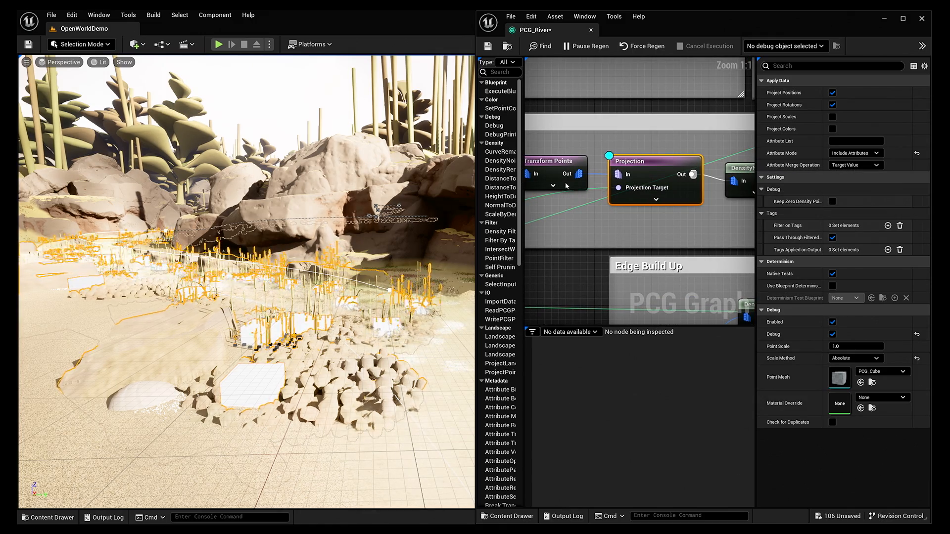
key(d)
Disable the two StaticMeshSpawner nodes in the group below the reeds, following Boulder Trans and Transform Points.
right_drag(693, 220, 601, 207)
scroll(674, 214, down, 2)
scroll(692, 210, down, 1)
right_drag(667, 213, 603, 210)
scroll(700, 176, down, 1)
right_drag(700, 176, 624, 189)
scroll(624, 189, up, 1)
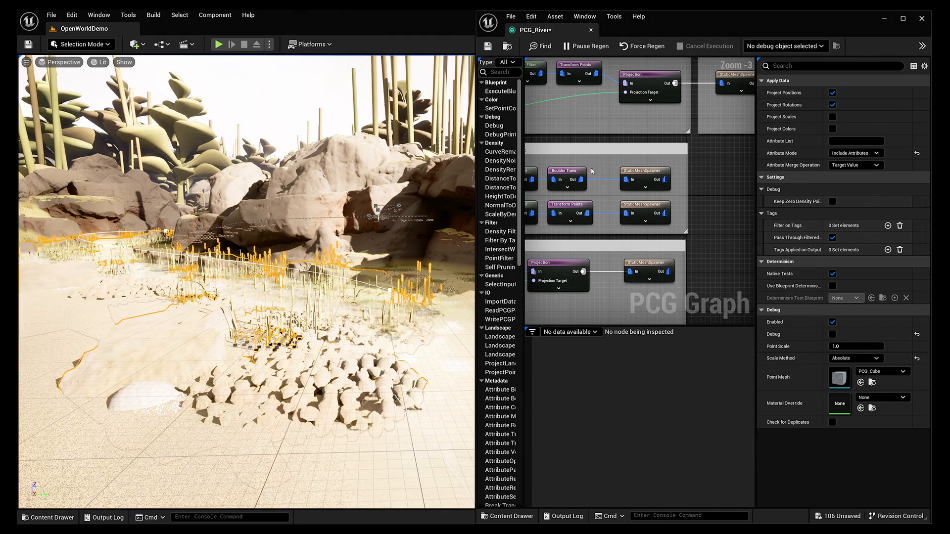
drag(600, 167, 687, 205)
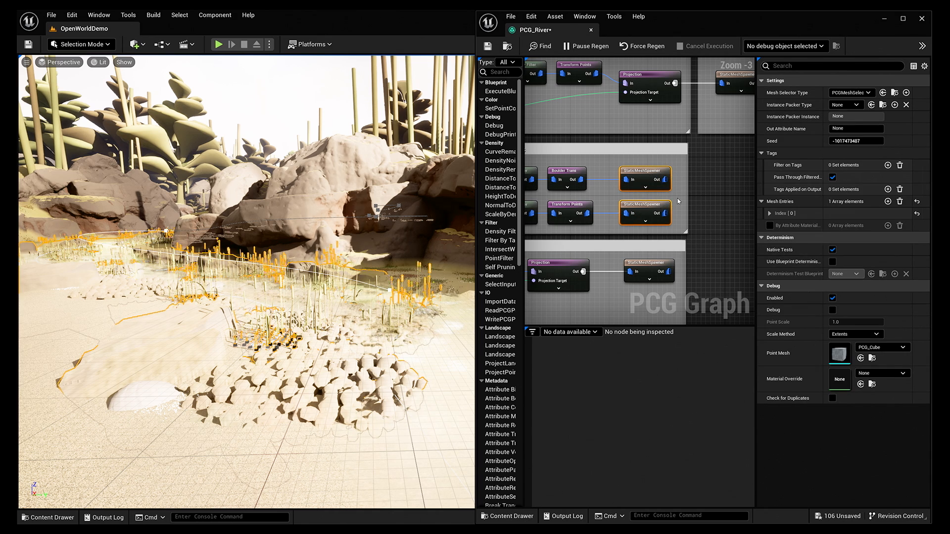
key(e)
Disable the remaining StaticMeshSpawner nodes in the lower groups of the graph, except the Spawn Reeds one.
right_click(708, 218)
click(713, 245)
drag(687, 281, 671, 271)
key(e)
right_drag(715, 292, 712, 233)
scroll(712, 233, down, 3)
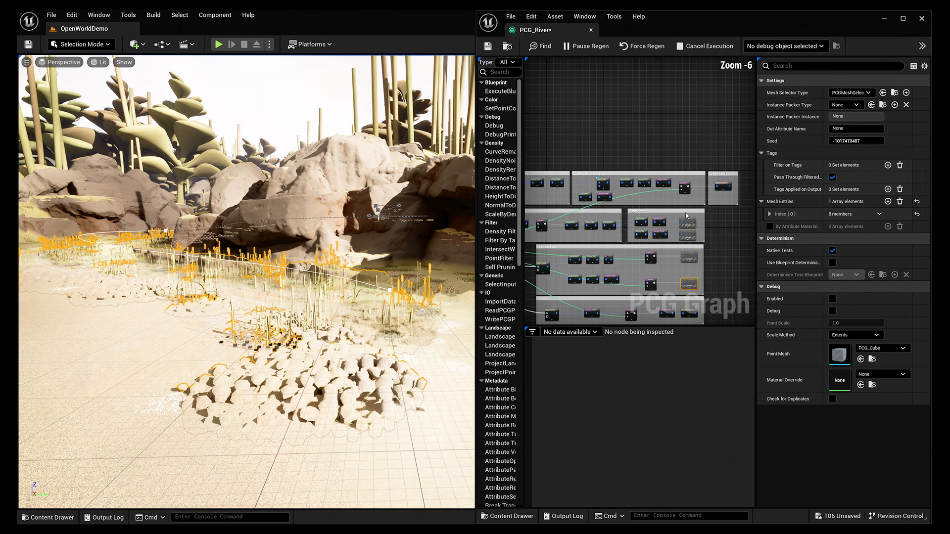
right_click(684, 204)
right_drag(650, 257, 617, 197)
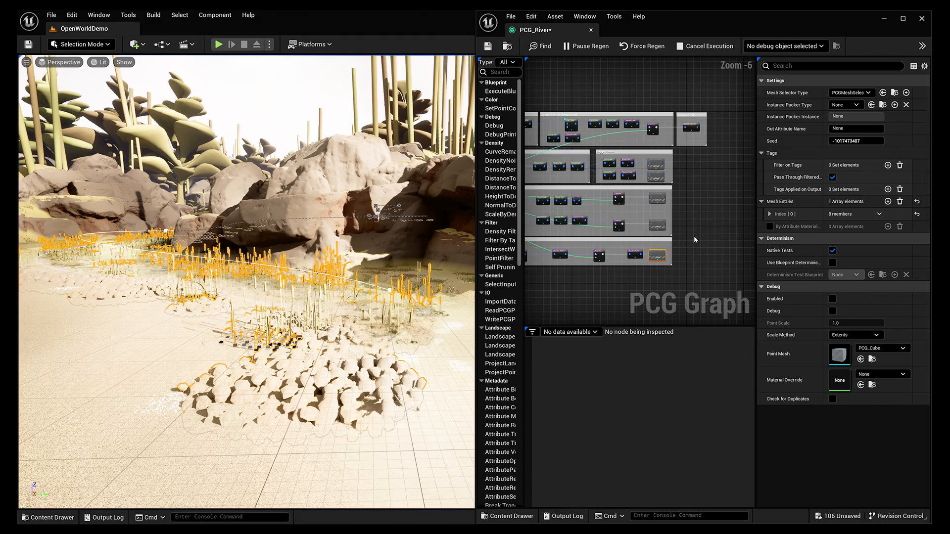
click(722, 223)
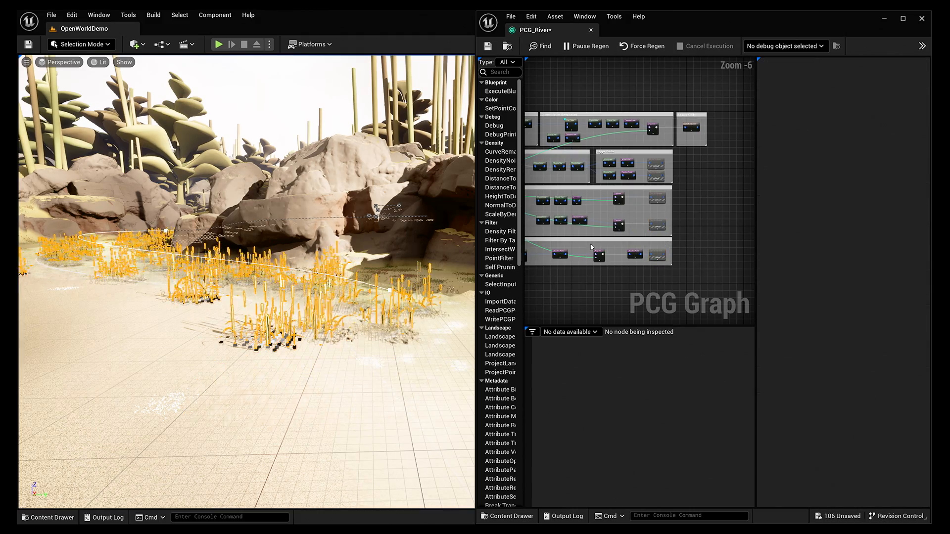
Re-enable all the disabled StaticMeshSpawner nodes in the river graph.
click(651, 257)
click(657, 226)
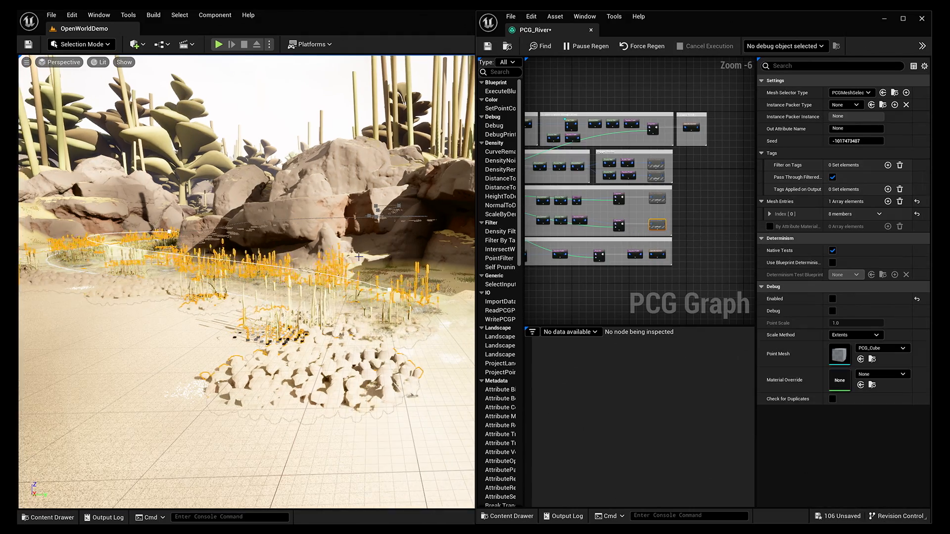
drag(695, 218, 649, 199)
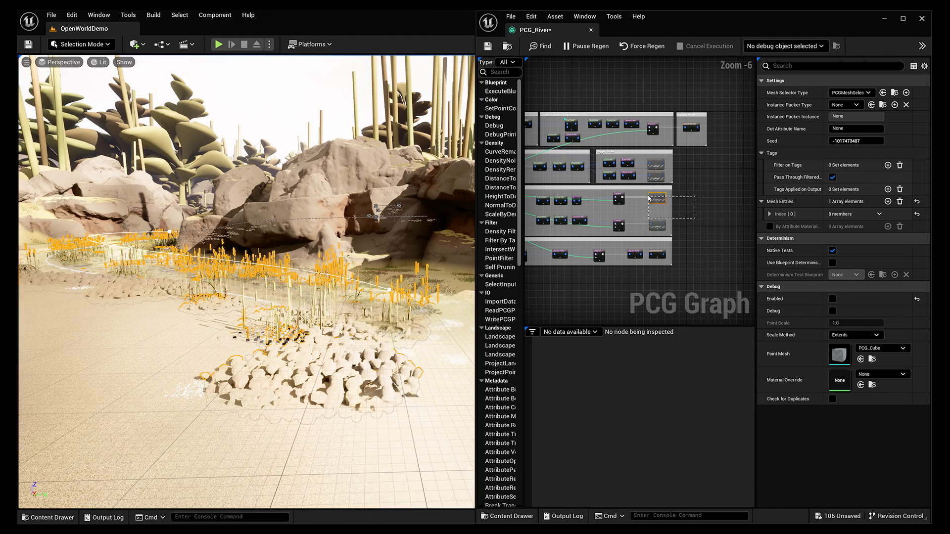
drag(685, 228, 654, 200)
right_drag(294, 304, 501, 277)
scroll(643, 203, up, 4)
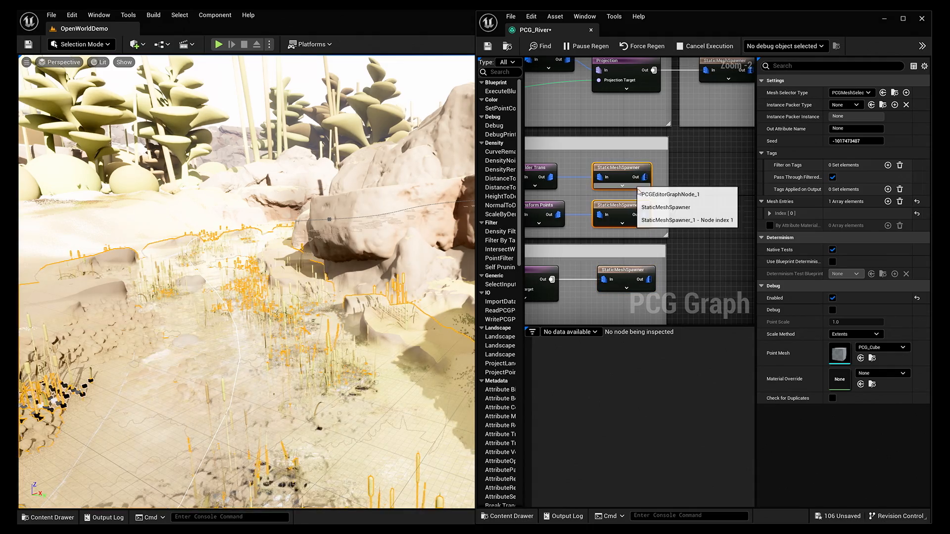
Inspect the river in the level and enable debug display on the CreatePointsGrid node in the Create Cluster group.
right_drag(411, 289, 391, 279)
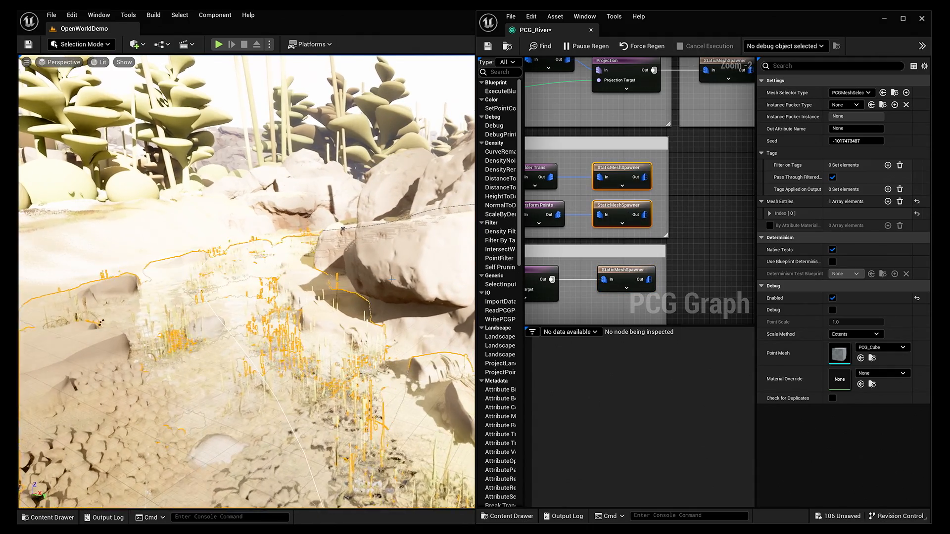
right_drag(678, 150, 694, 227)
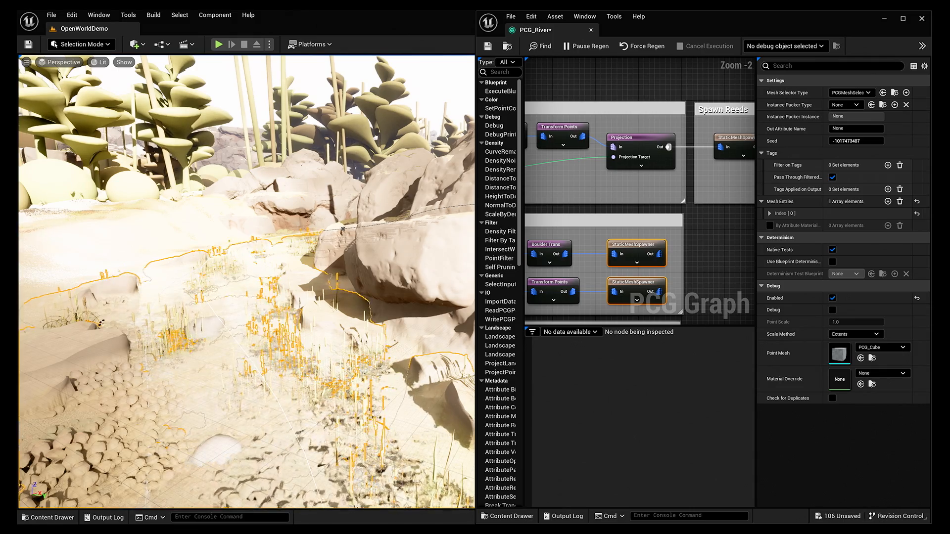
right_drag(342, 229, 355, 183)
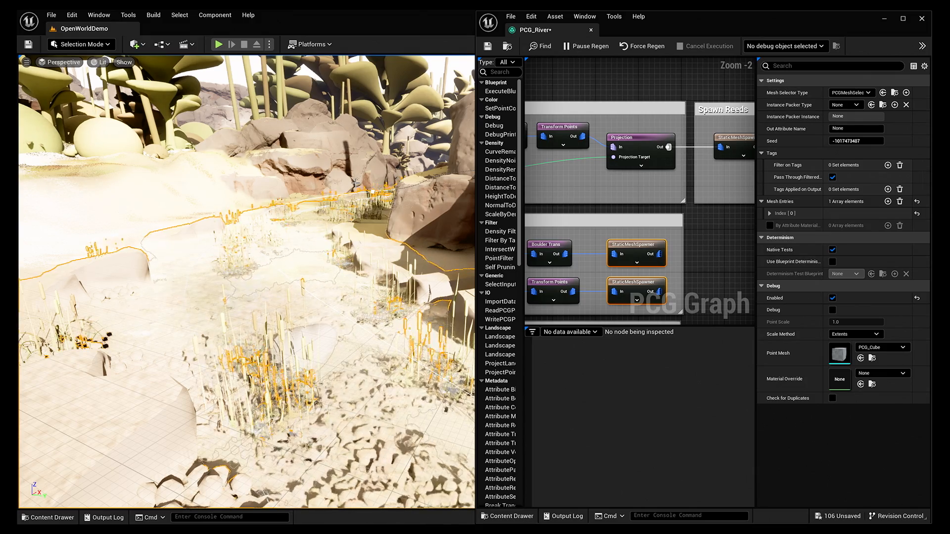
right_drag(327, 145, 319, 173)
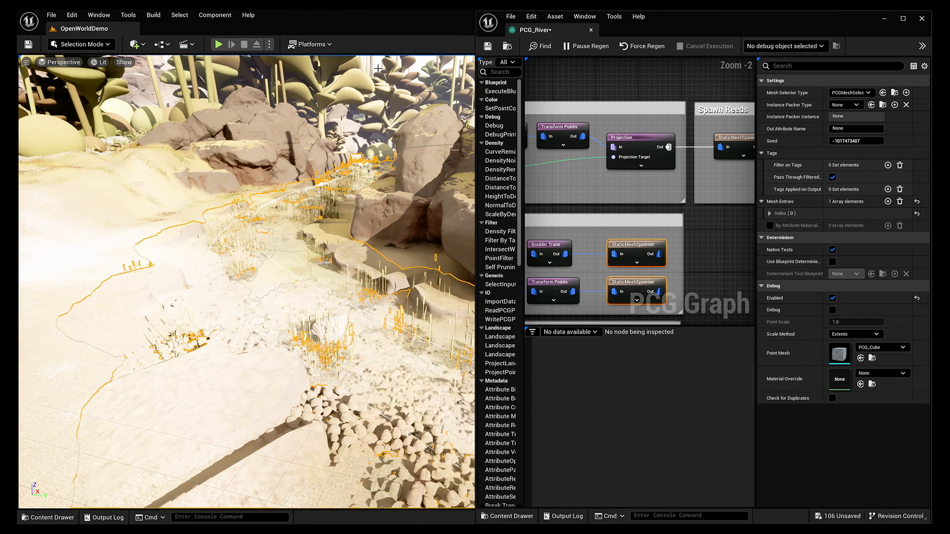
scroll(618, 223, down, 5)
scroll(580, 169, up, 5)
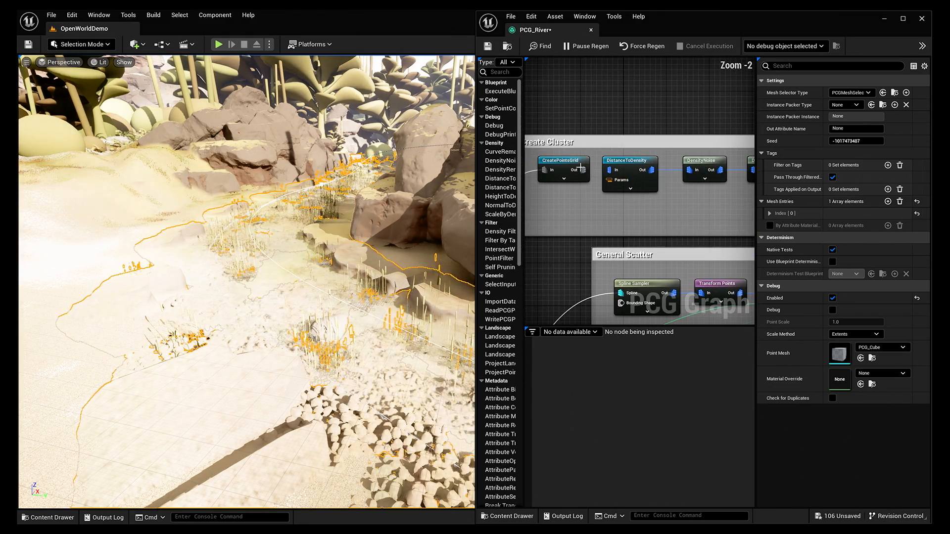
click(580, 168)
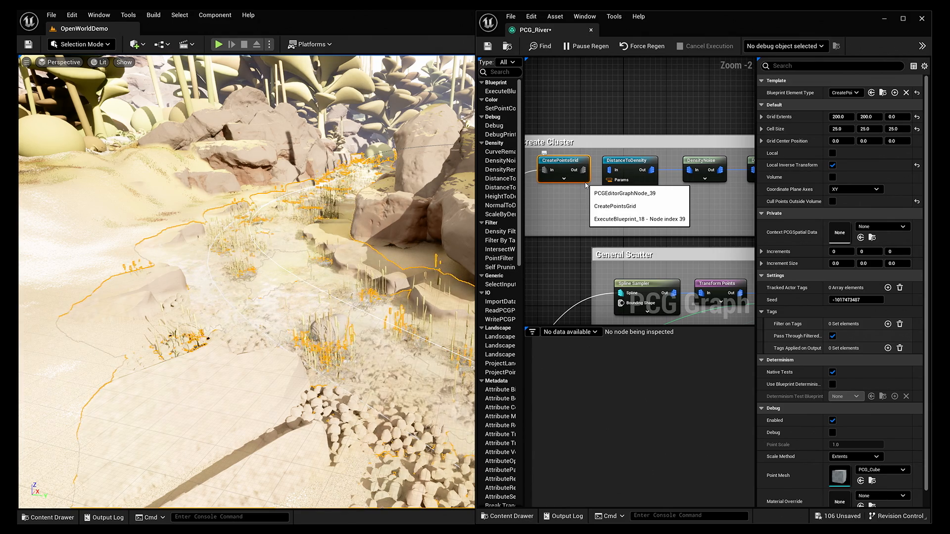
right_drag(552, 205, 568, 213)
key(d)
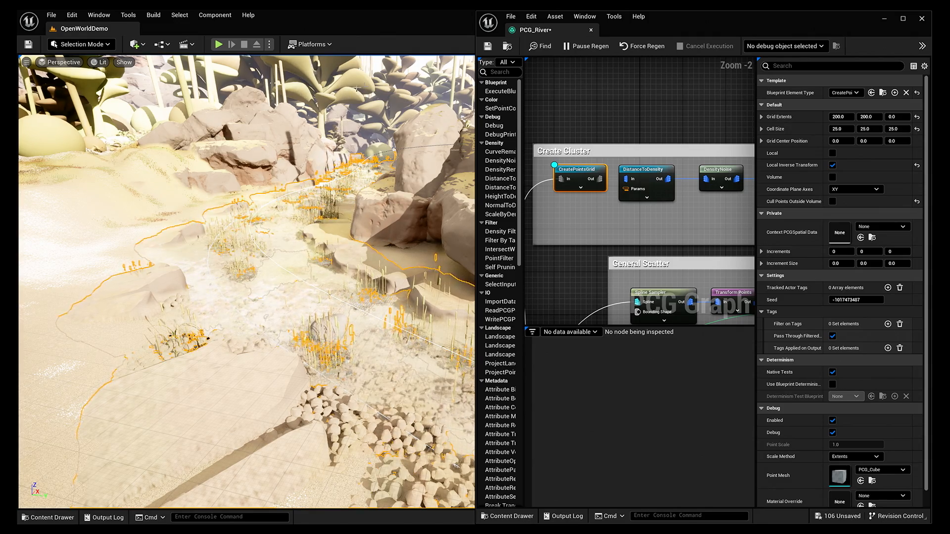
Move the PCG_River graph window out of the way and focus the level view on the Debug River Point actor.
drag(654, 37, 330, 423)
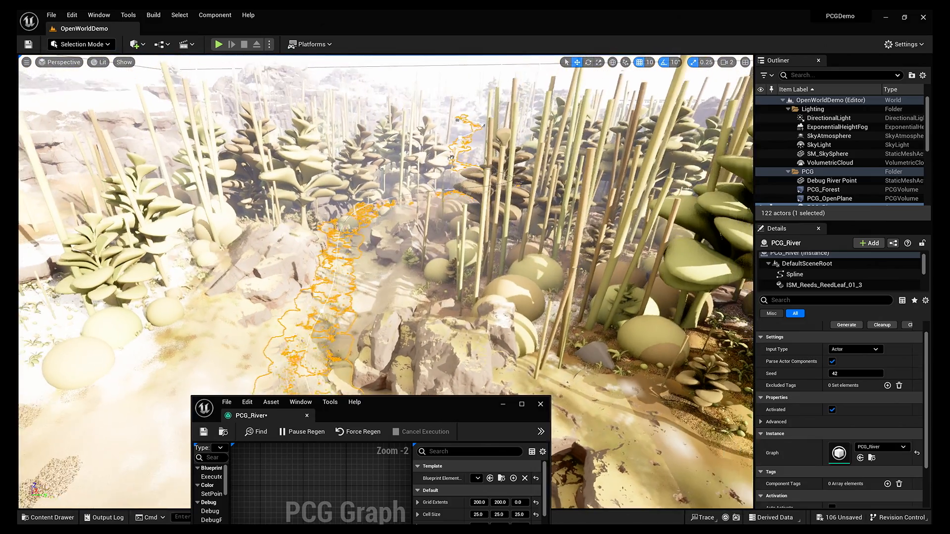
right_drag(475, 223, 529, 217)
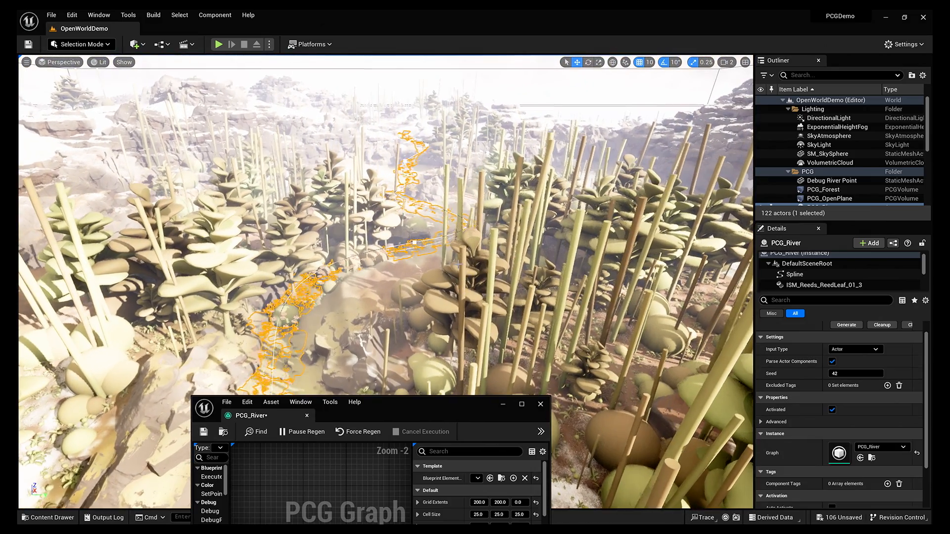
click(835, 171)
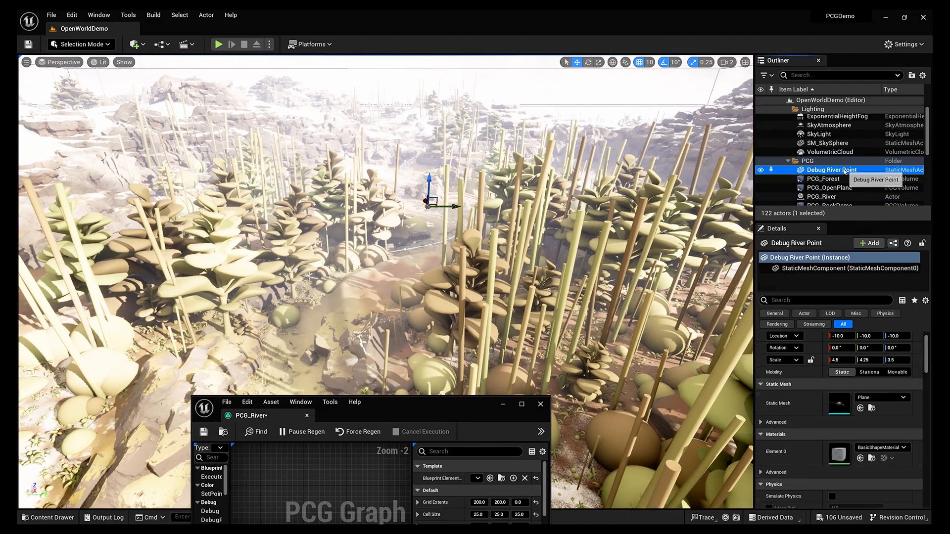
key(f)
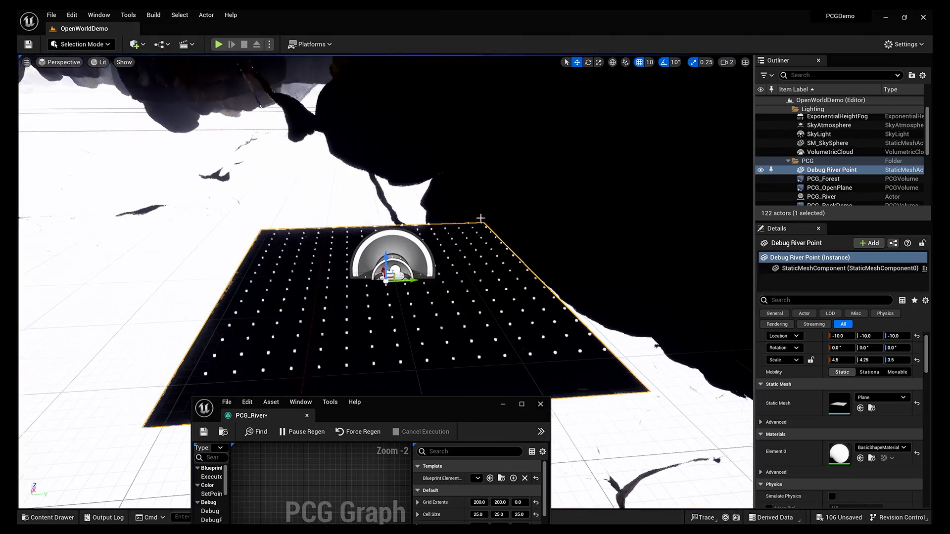
mouse_move(475, 223)
alt+mouse_down()
mouse_move(346, 223)
mouse_move(495, 218)
mouse_move(477, 218)
alt+mouse_up()
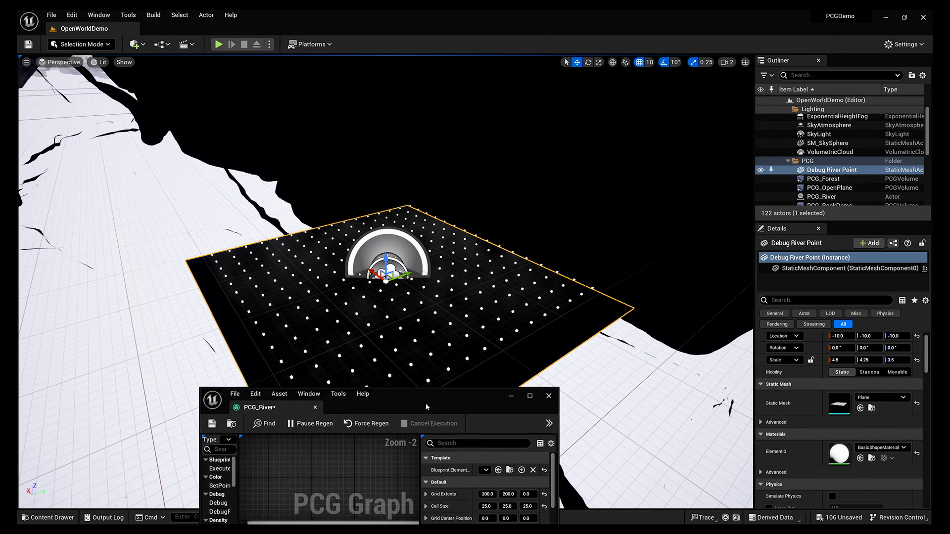
Switch the debug display from CreatePointsGrid to the DistanceToDensity node and reframe the Debug River Point plane beside the graph.
drag(421, 403, 663, 240)
scroll(553, 309, down, 3)
scroll(553, 310, up, 3)
key(F2)
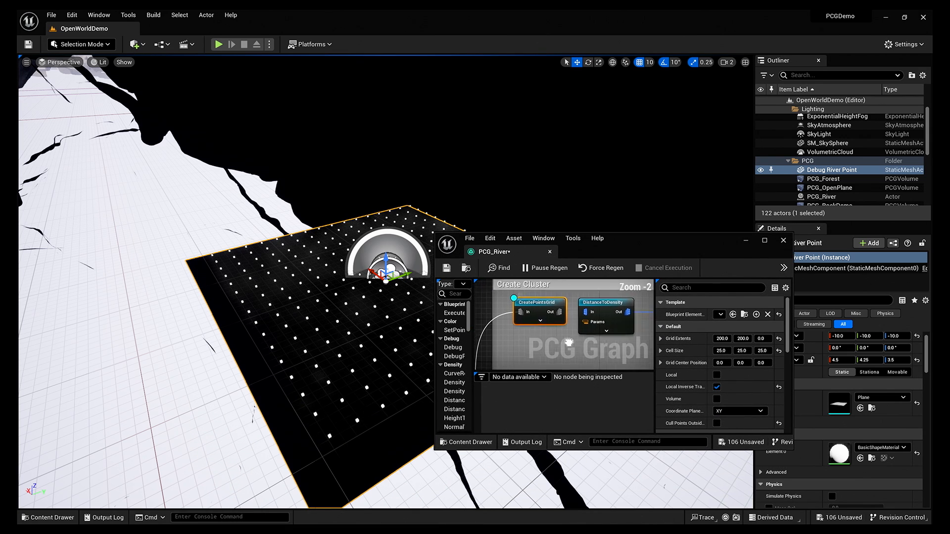
click(528, 345)
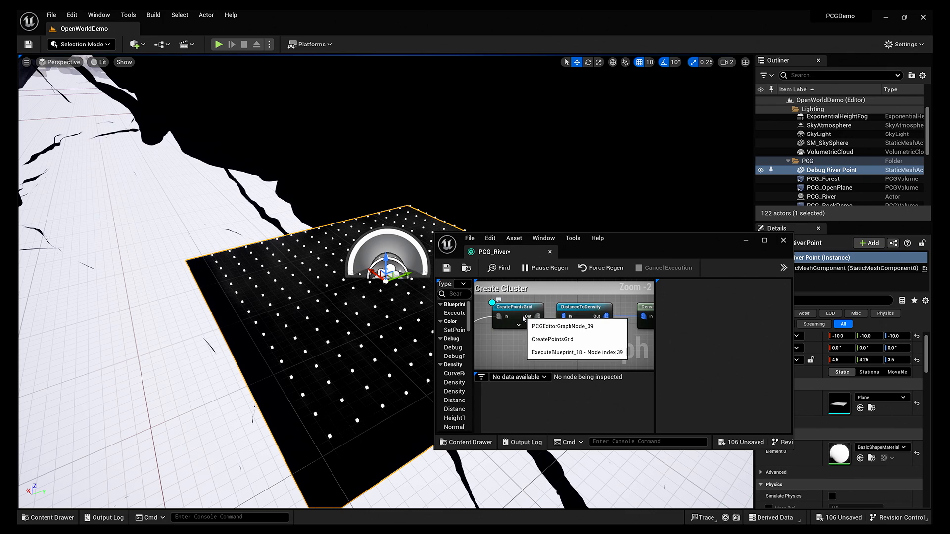
click(586, 314)
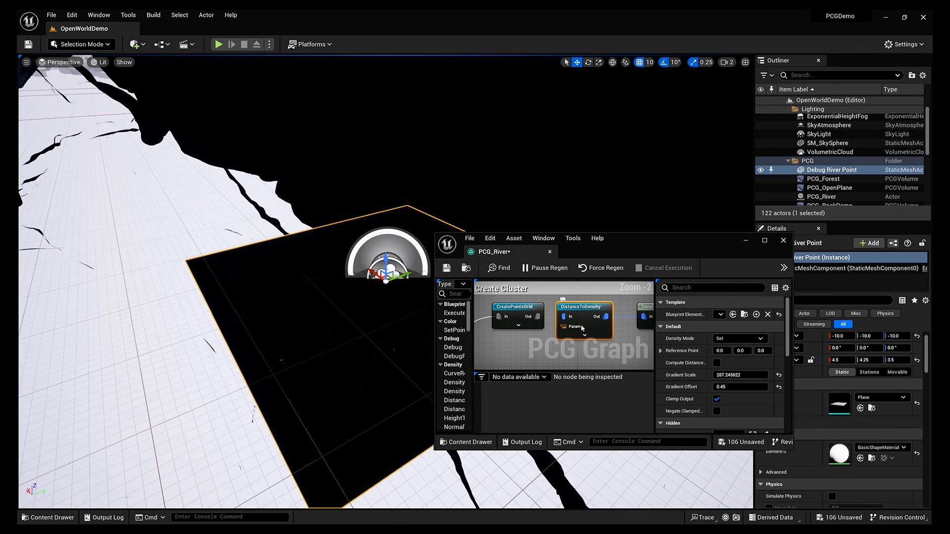
key(d)
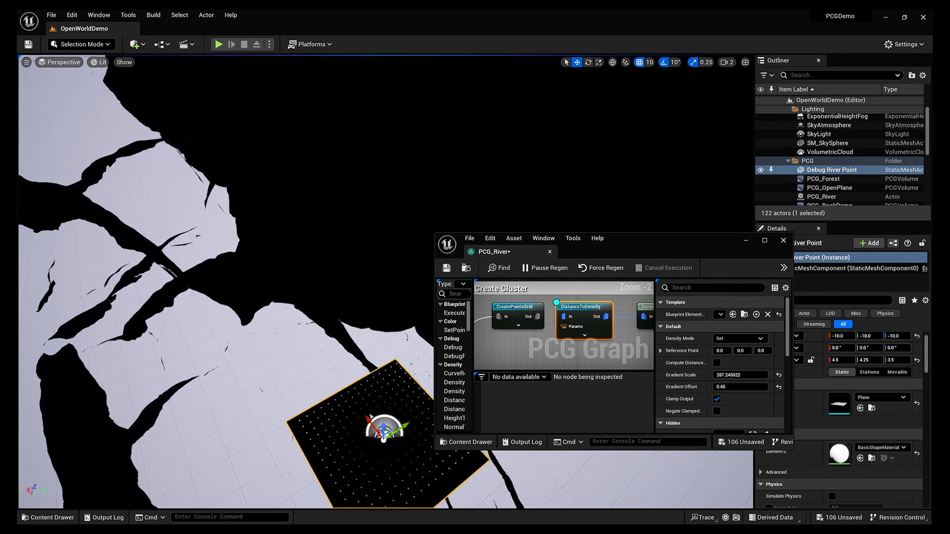
key(f)
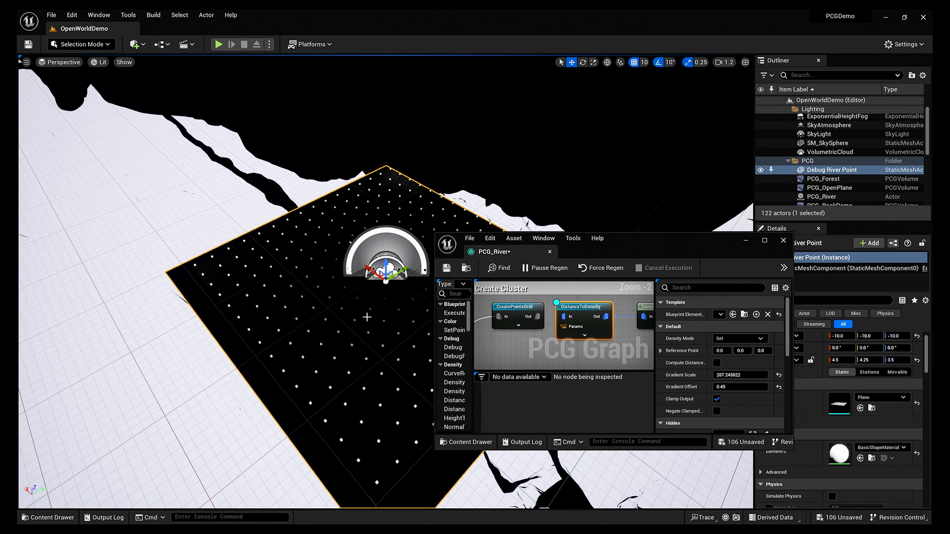
Switch the debug display to the DensityNoise node in Create Cluster and set its Density Mode to Set.
right_drag(598, 333, 515, 329)
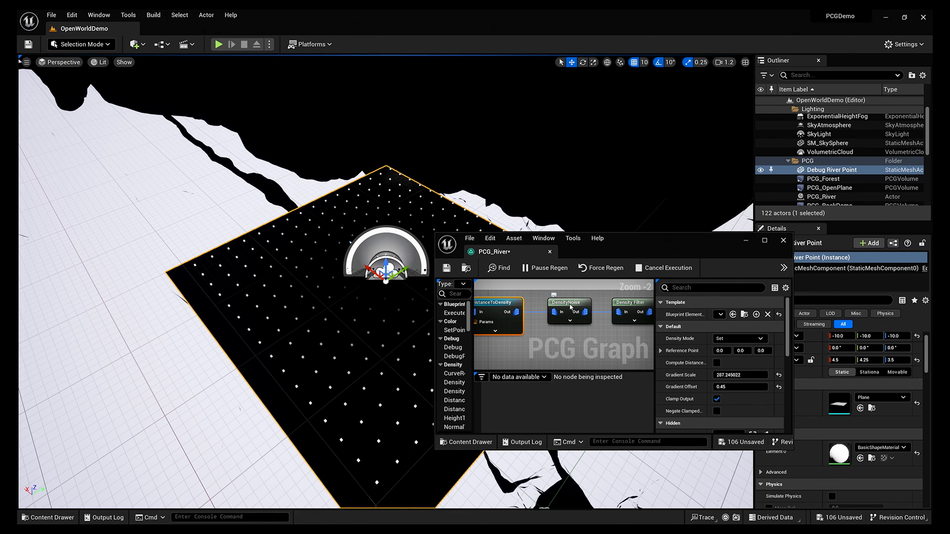
click(570, 307)
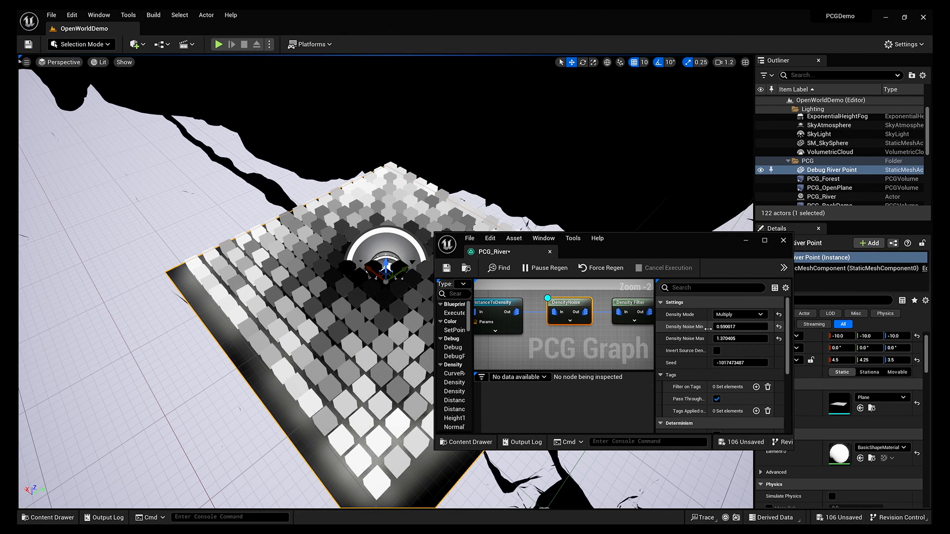
click(738, 316)
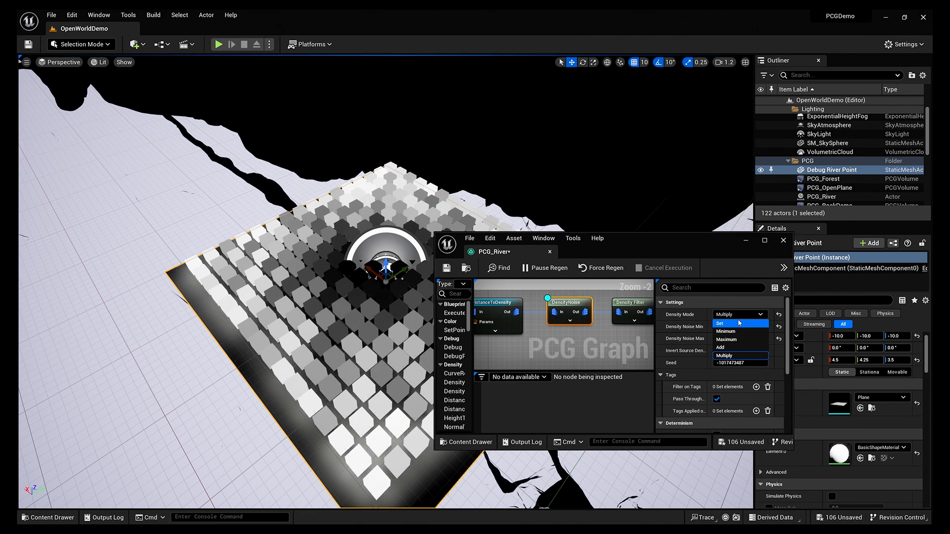
click(741, 323)
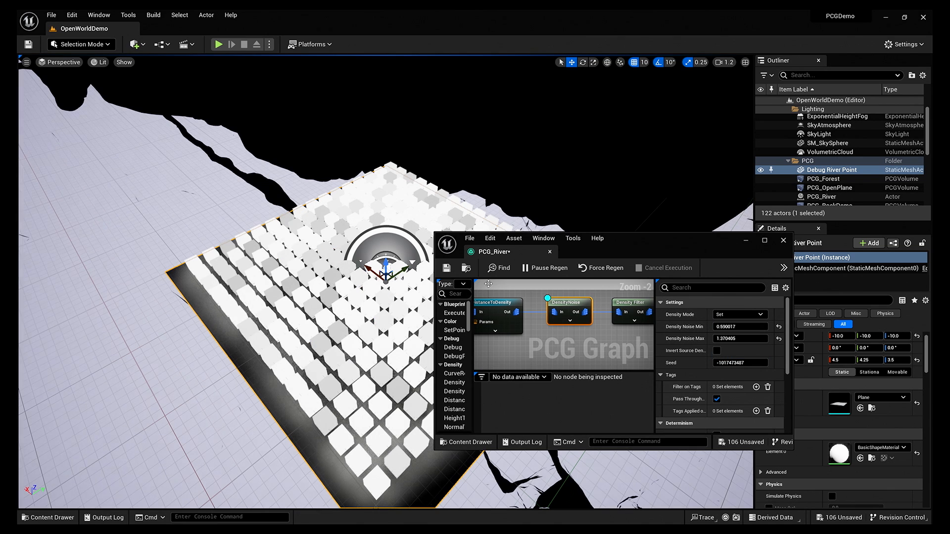
Set the DensityNoise node's Density Mode to Multiply.
click(737, 315)
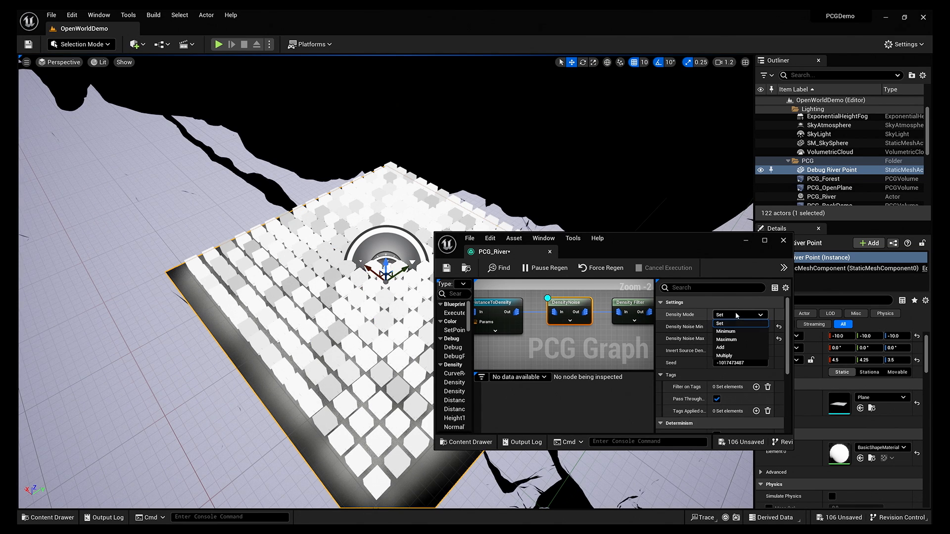
click(726, 355)
Switch the debug display to the Density Filter node in Create Cluster and uncover more of the Debug River Point plane.
drag(640, 245, 613, 234)
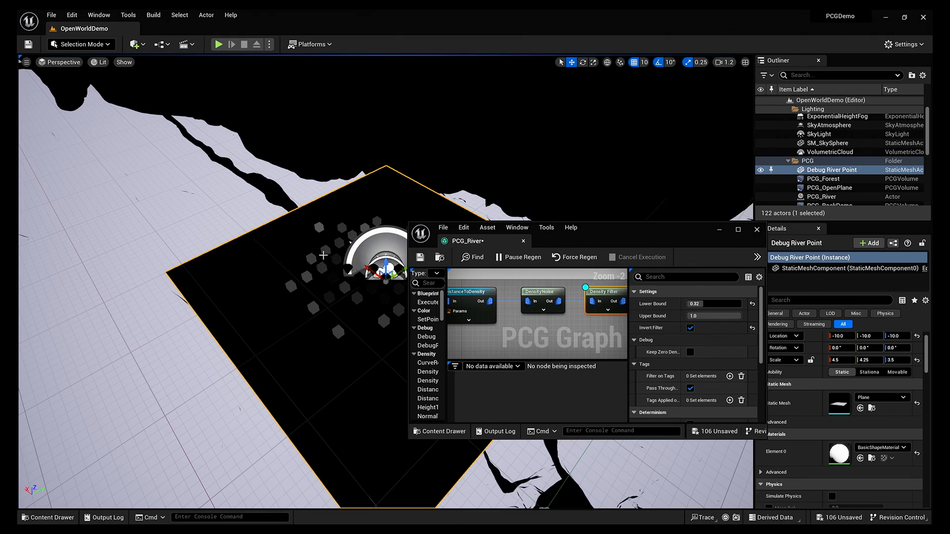
right_drag(323, 255, 398, 235)
right_drag(543, 304, 477, 293)
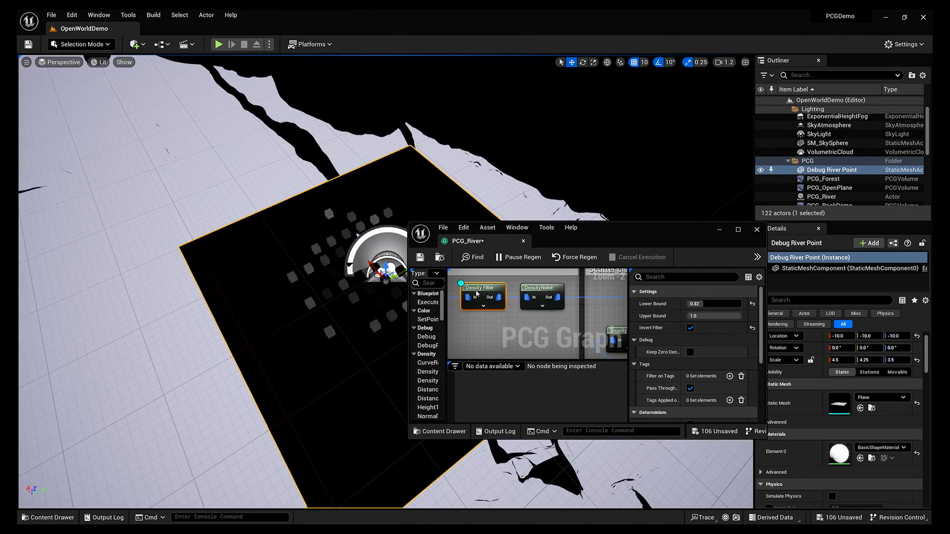
Bring the river reeds into close view and switch the debug display to the Copy Points node in Scatter cluster along spline.
mouse_move(374, 324)
right_down()
mouse_move(374, 317)
mouse_move(373, 324)
mouse_move(346, 325)
mouse_move(376, 331)
mouse_move(366, 326)
right_up()
scroll(373, 325, up, 3)
key(w)
scroll(376, 331, down, 4)
scroll(368, 328, down, 2)
scroll(558, 319, down, 1)
right_drag(614, 320, 484, 313)
click(537, 285)
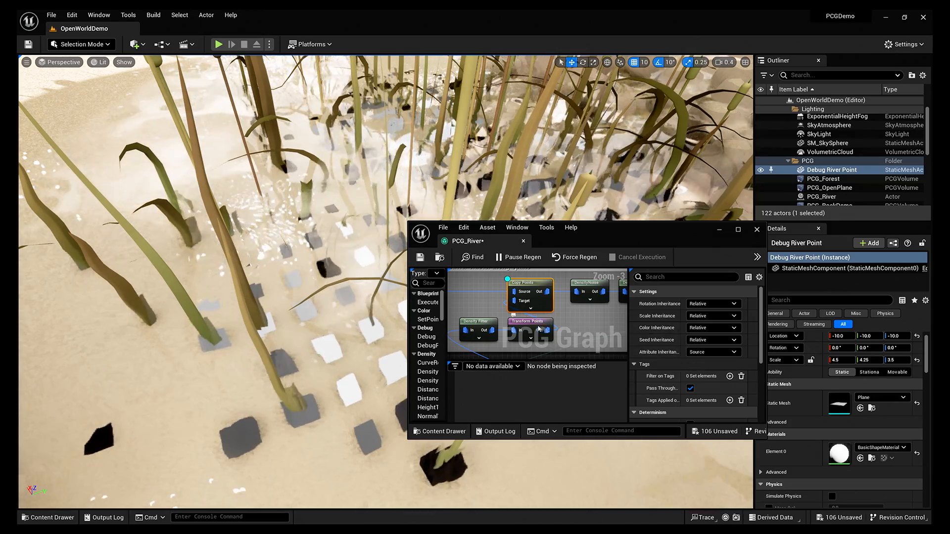
Examine the nodes feeding Copy Points, tracing back through the cluster group and the Spline Sampler branch.
right_drag(497, 301, 560, 310)
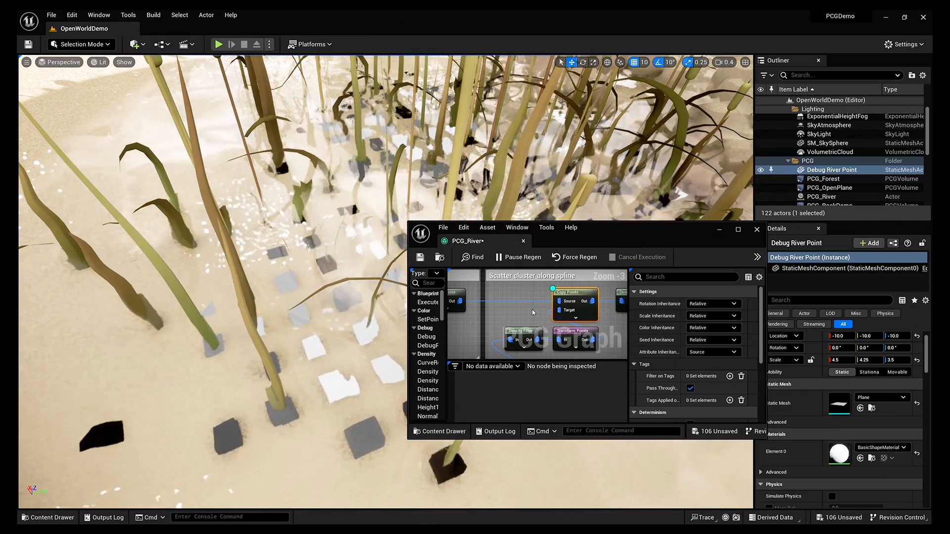
right_drag(491, 323, 587, 284)
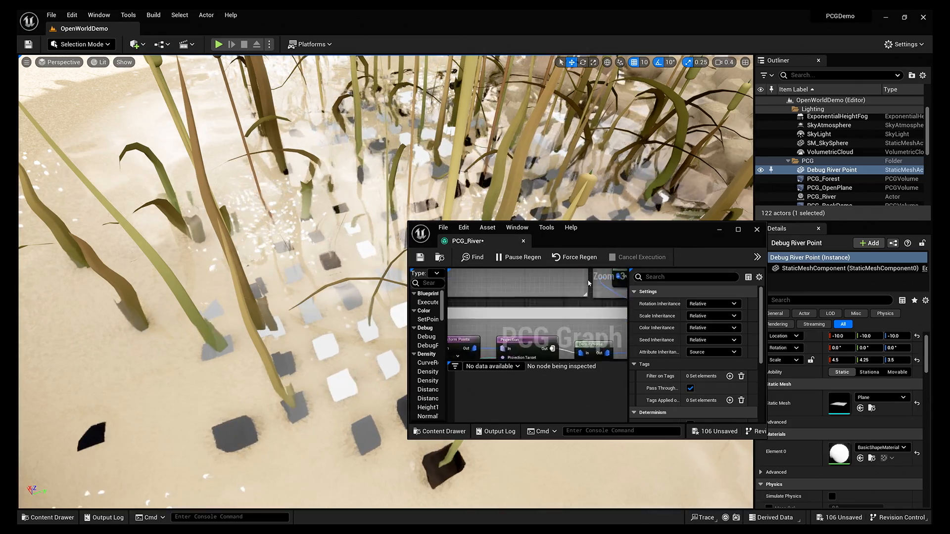
scroll(588, 284, down, 4)
scroll(535, 307, up, 5)
right_drag(535, 307, 526, 294)
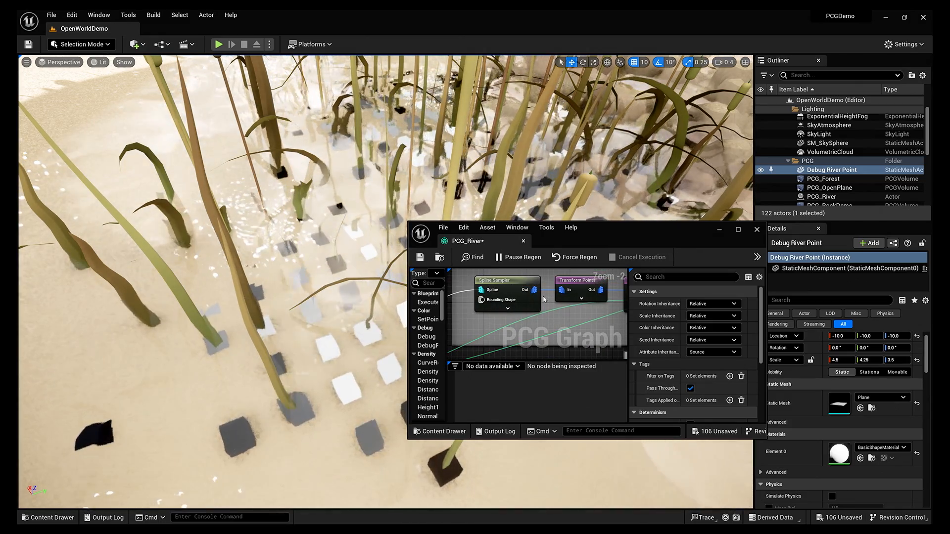
scroll(544, 299, down, 3)
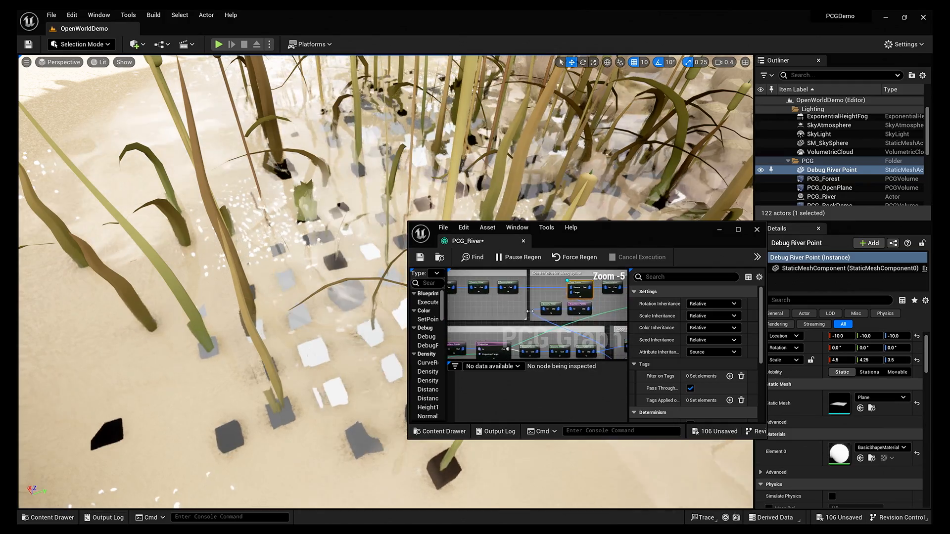
scroll(529, 316, up, 2)
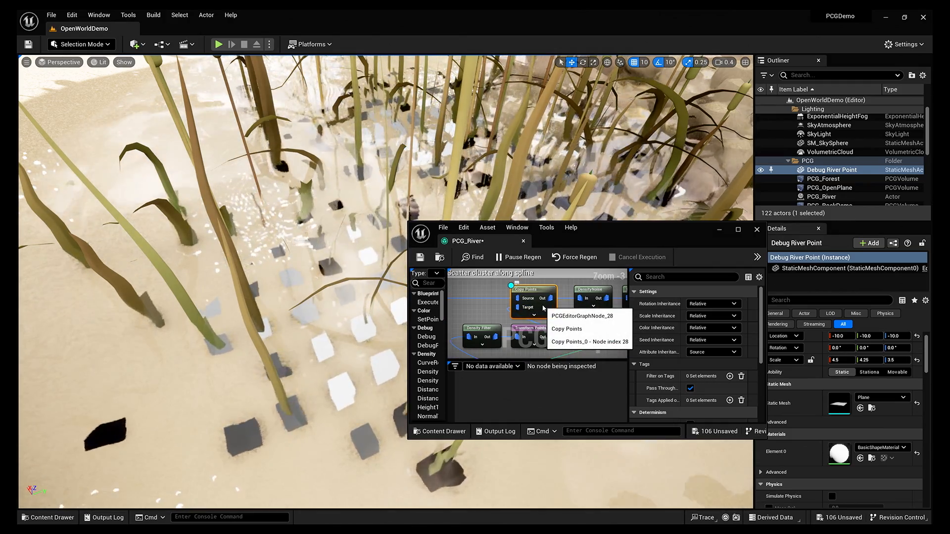
Turn off the Copy Points debug display and maximize the PCG_River graph window on the Spawn Reeds group.
right_drag(583, 301, 553, 314)
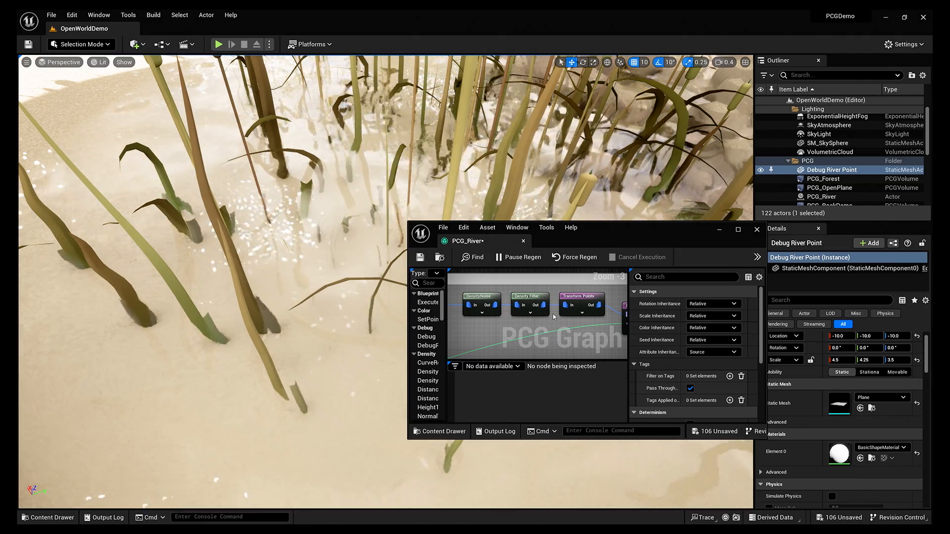
right_drag(553, 314, 538, 285)
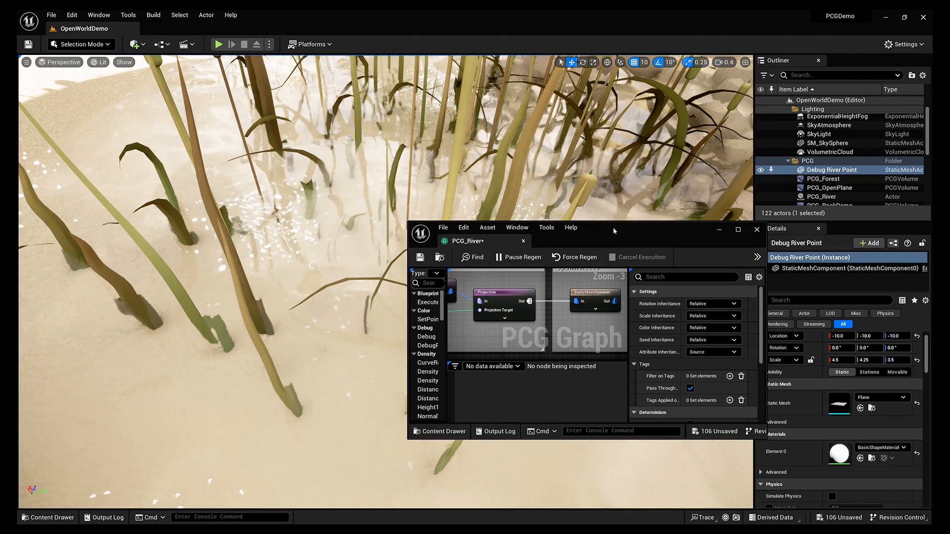
drag(615, 229, 504, 11)
scroll(325, 199, up, 3)
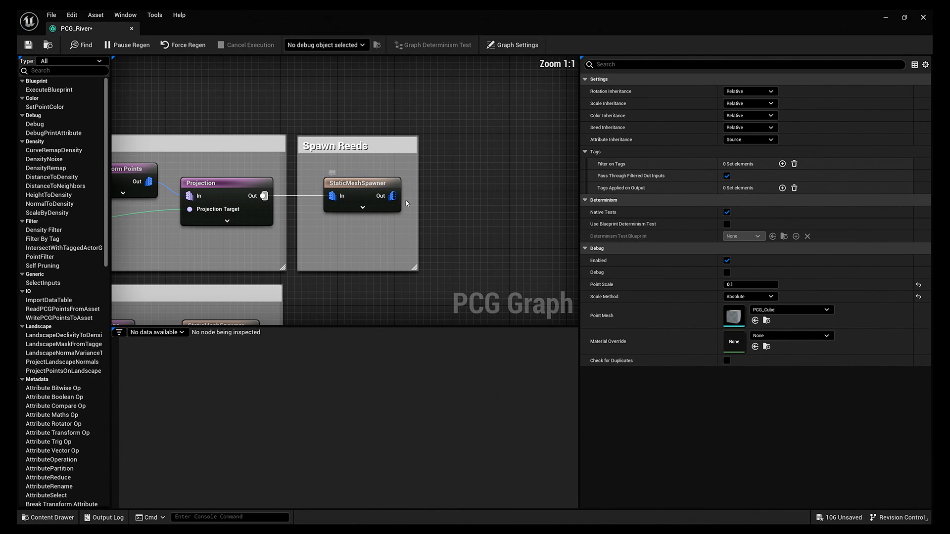